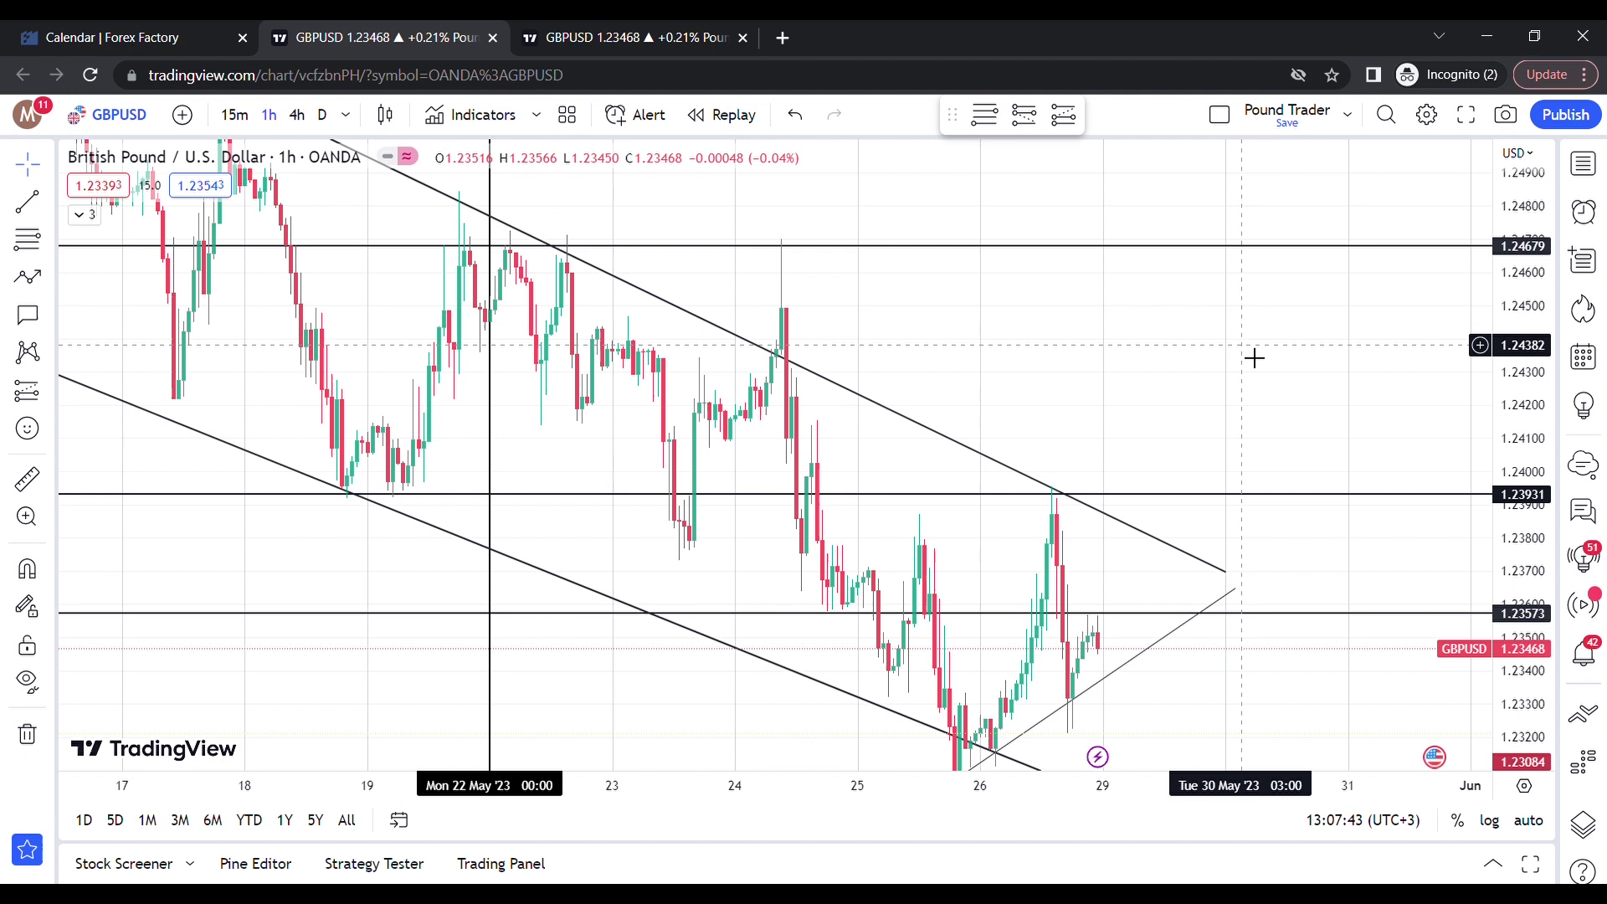
# Scroll the GBPUSD 1h chart to show the channel and the 1.24679, 1.23931 and 1.23573 levels.
pyautogui.hscroll(-5, 976, 326)
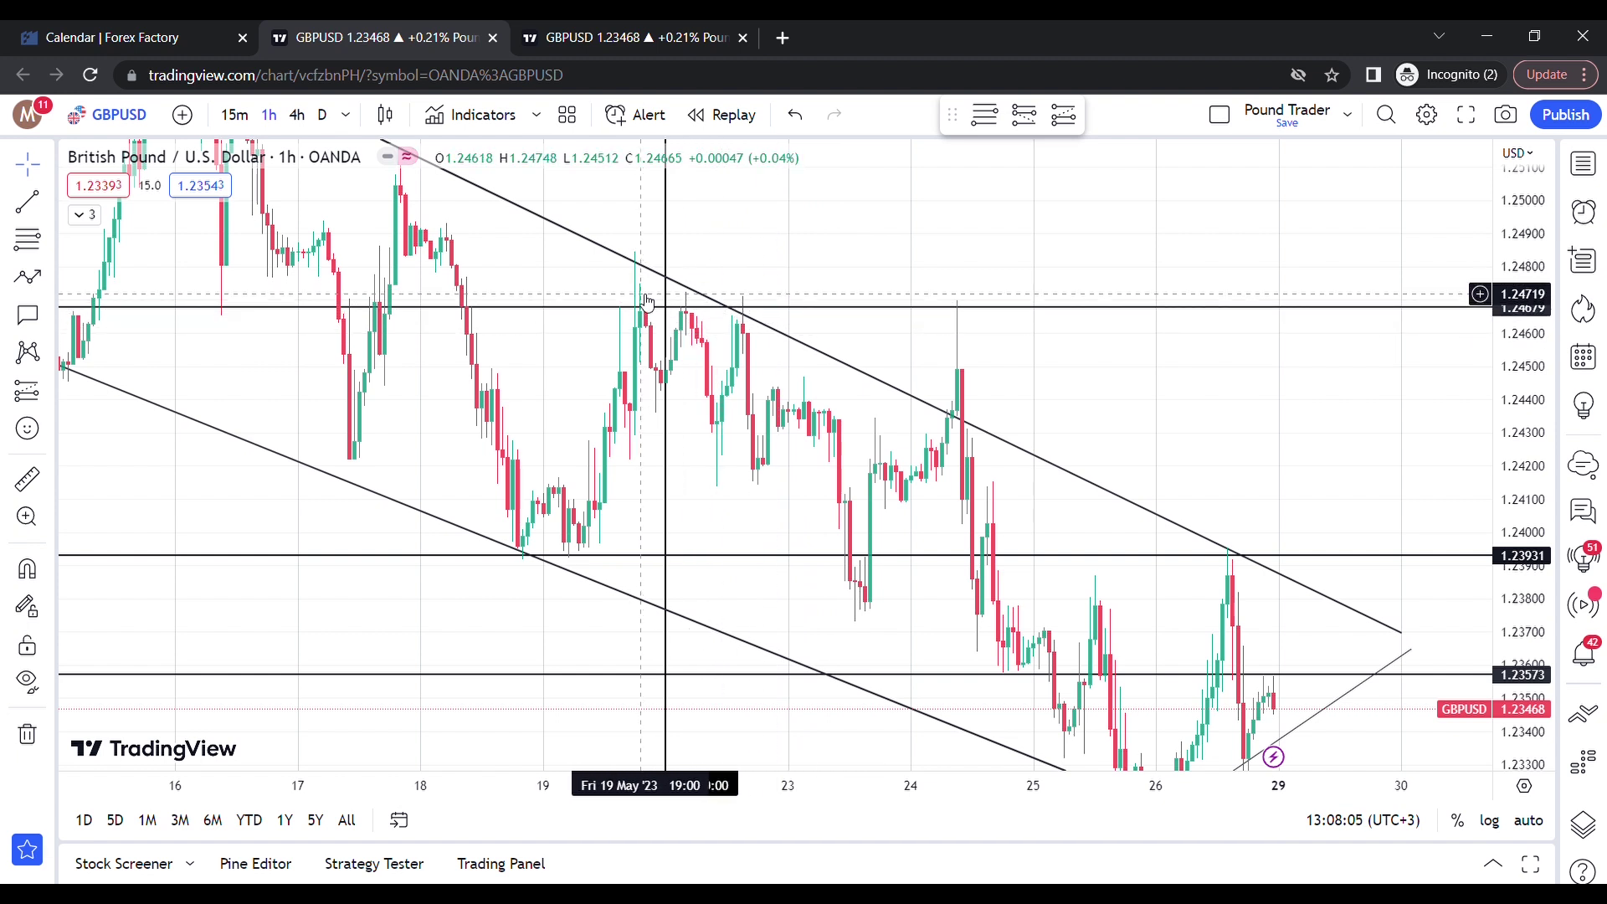
# Circle the swing-high candle where the upper channel line meets the 1.24679 level.
pyautogui.click(51, 279)
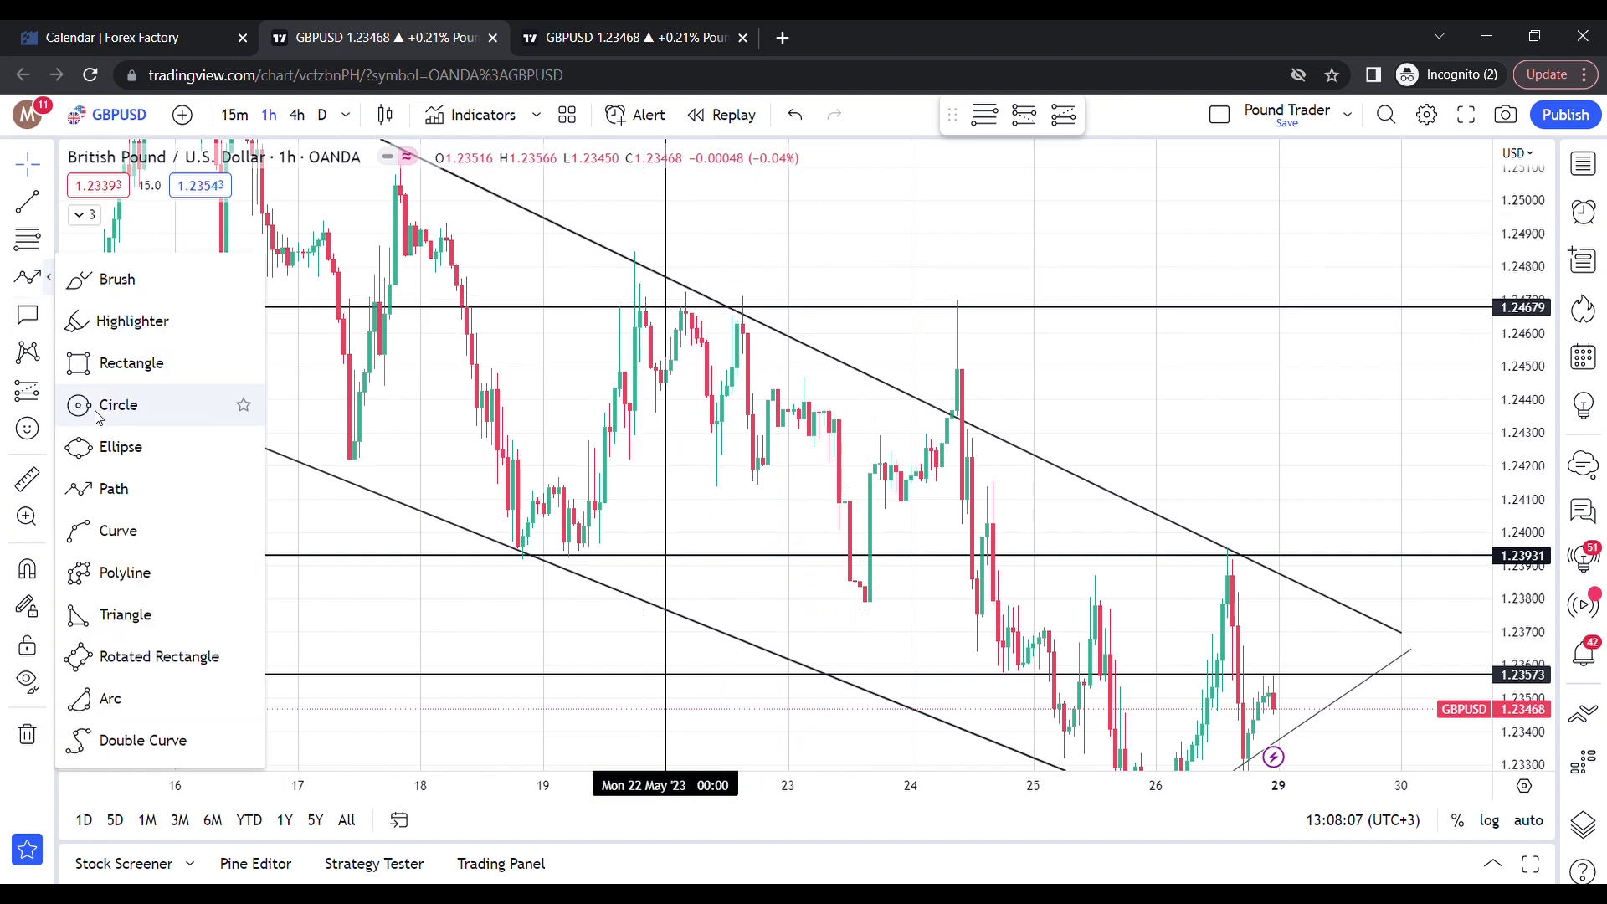
pyautogui.click(126, 402)
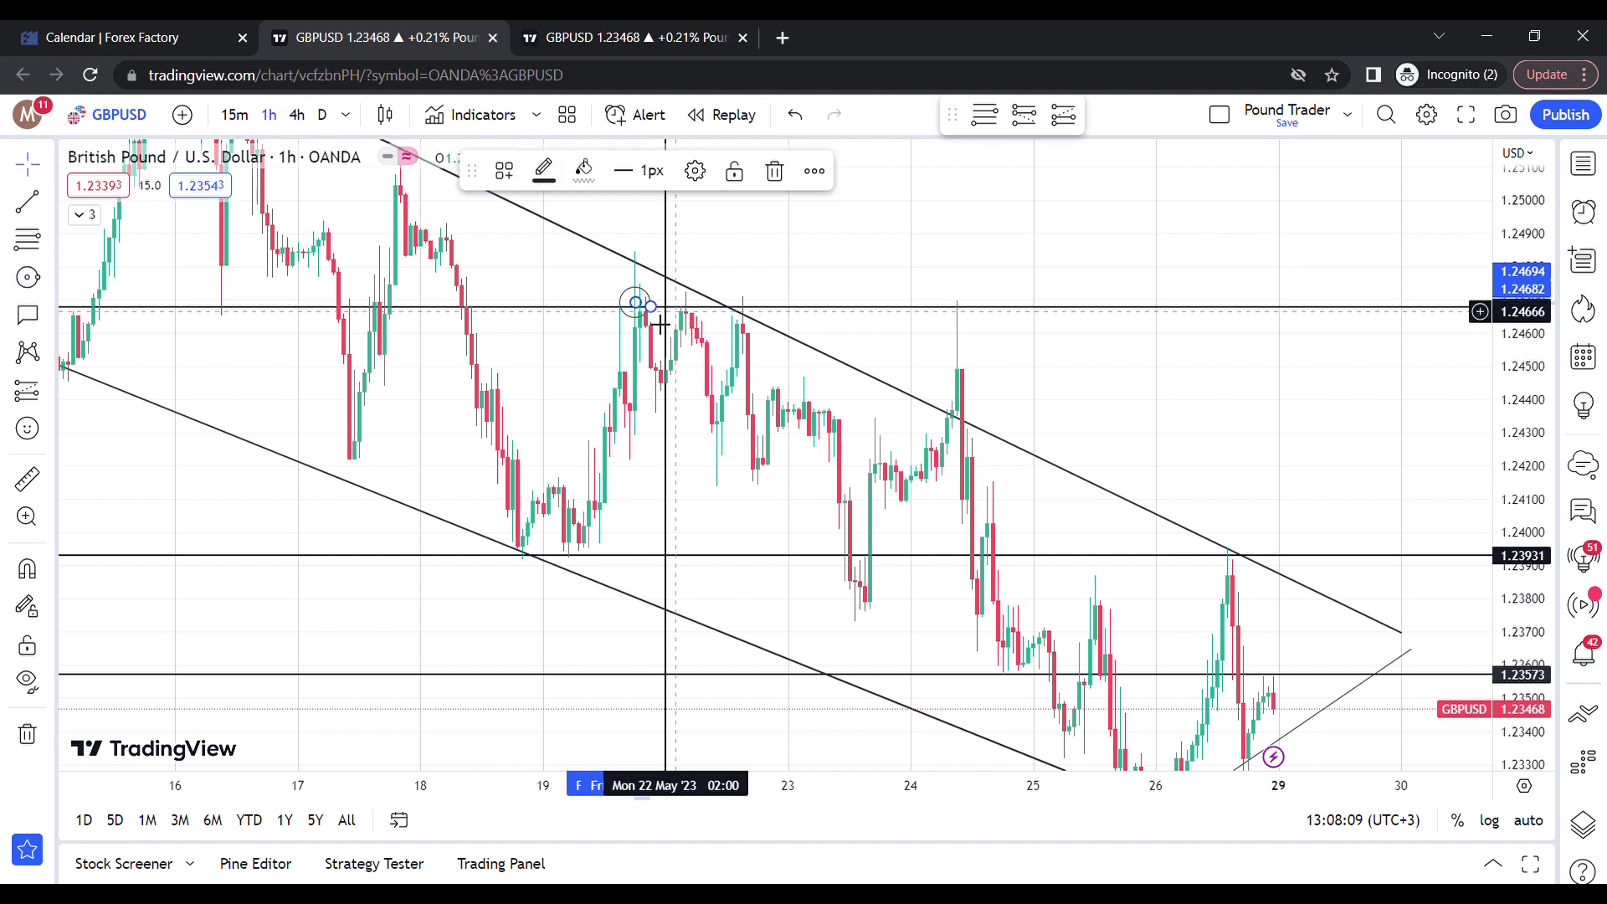
pyautogui.rightClick(636, 299)
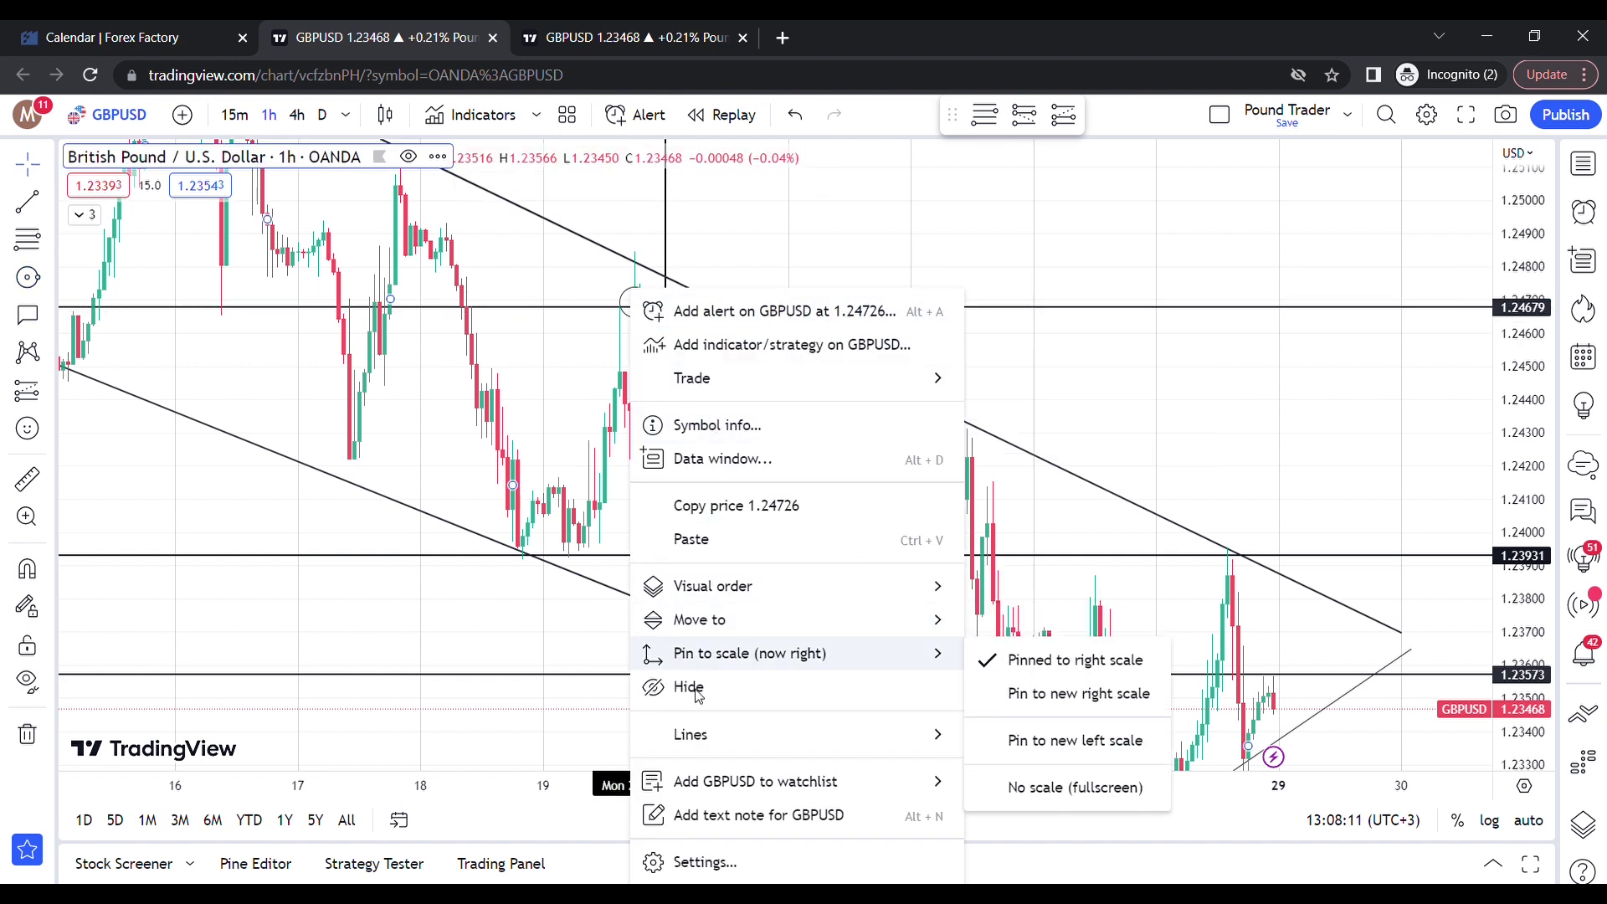
pyautogui.press('Escape')
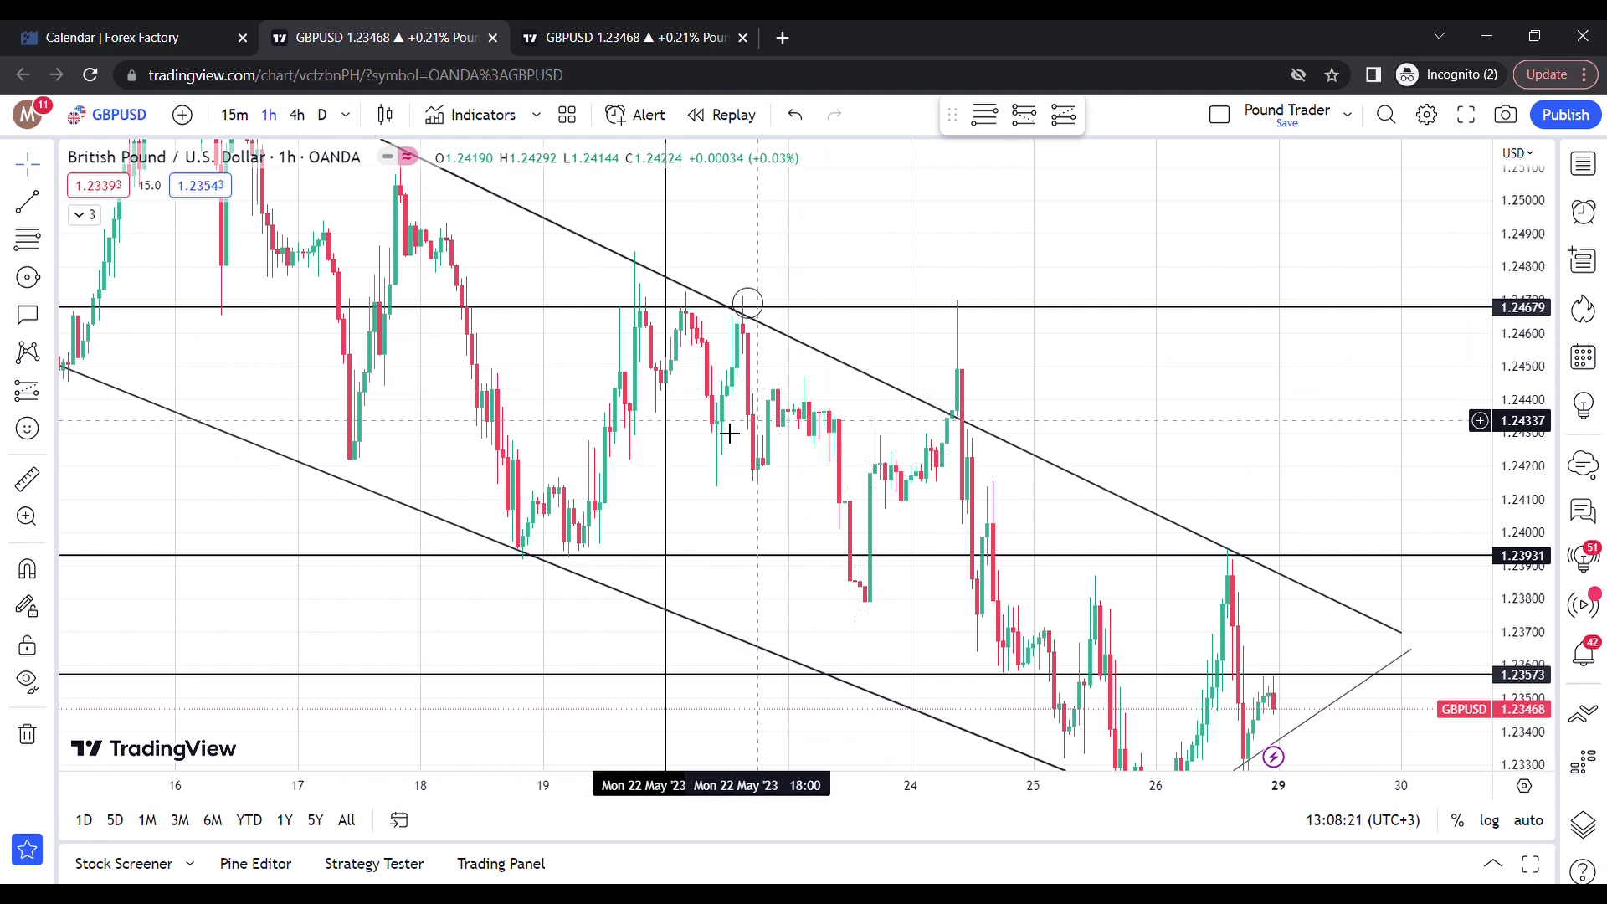
# Place a short position at the circled high with entry around 1.24353.
pyautogui.click(48, 390)
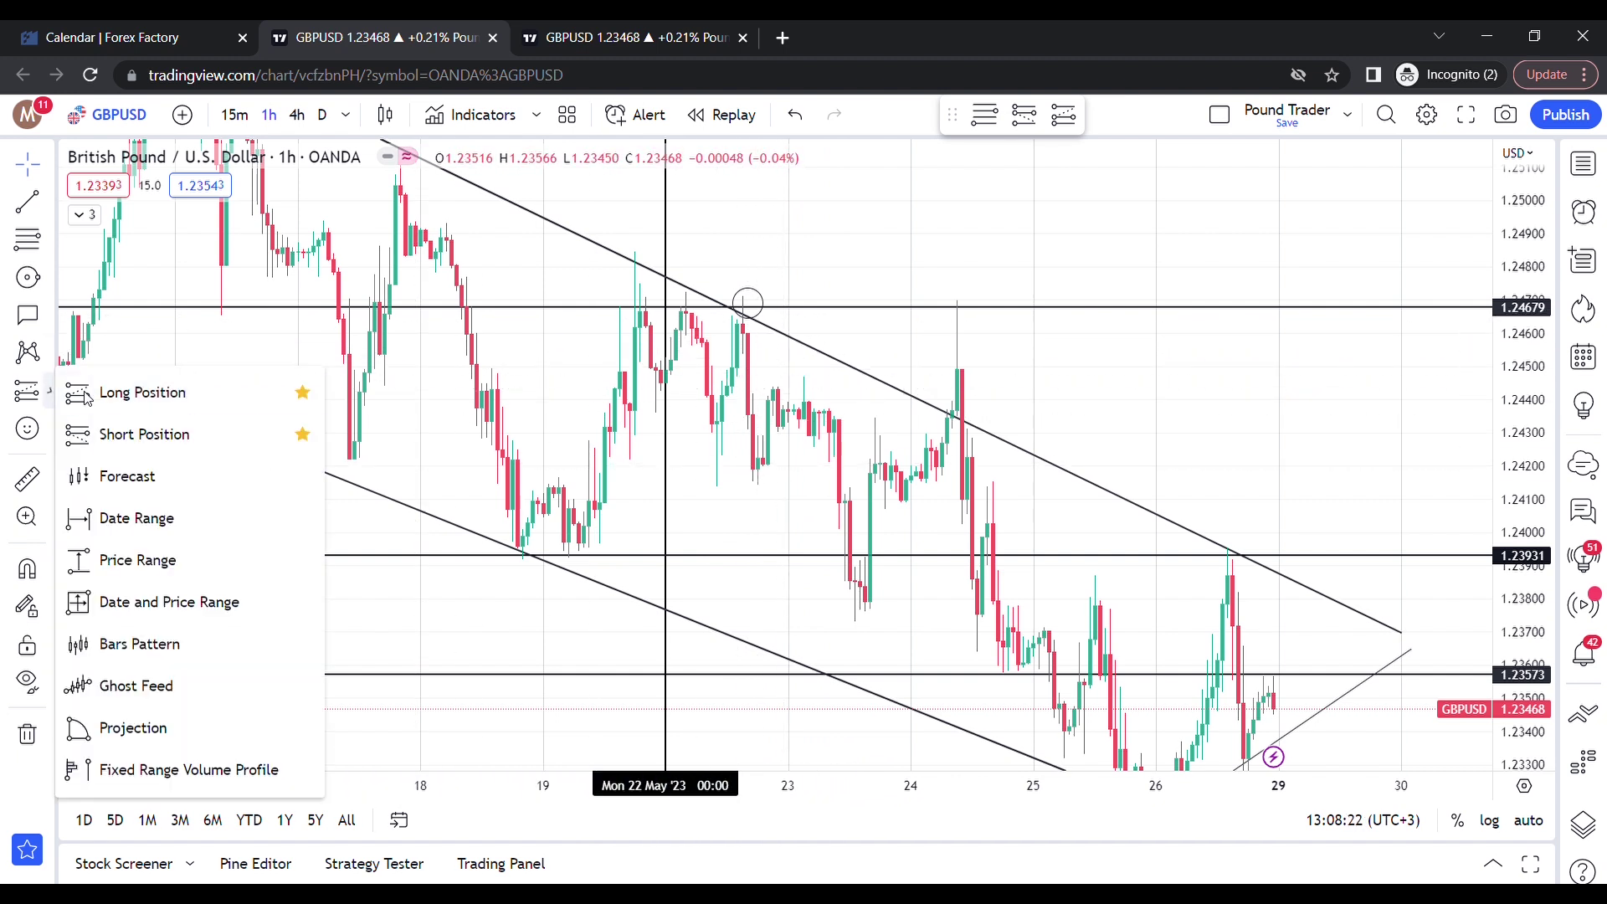
pyautogui.click(146, 434)
pyautogui.click(743, 415)
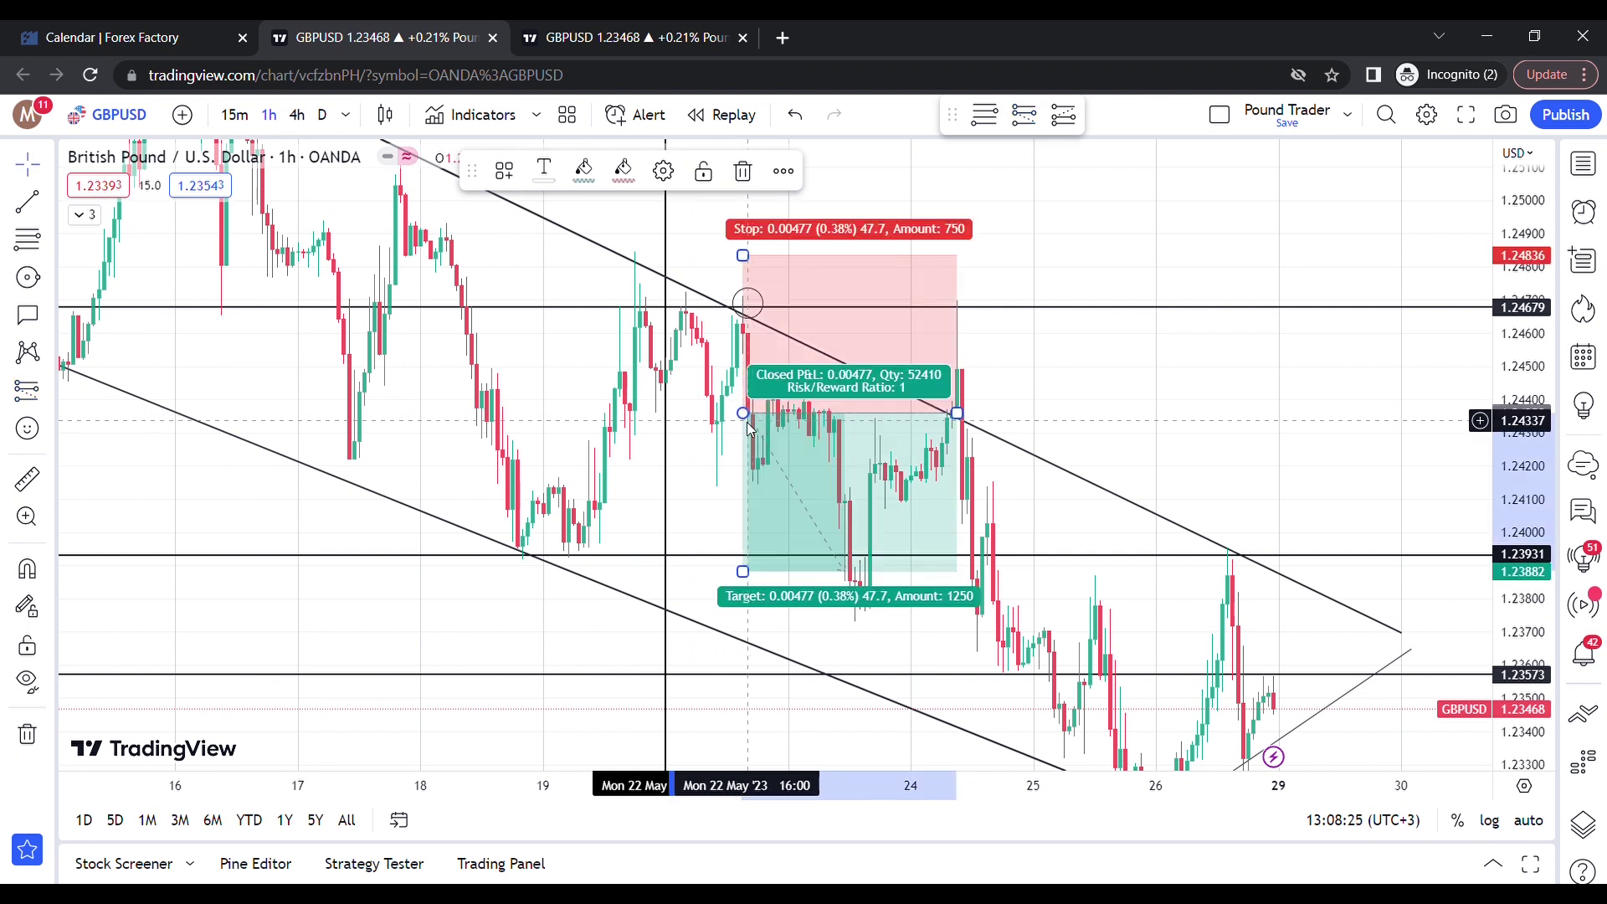
pyautogui.moveTo(750, 429)
pyautogui.mouseDown()
pyautogui.moveTo(769, 443)
pyautogui.moveTo(749, 427)
pyautogui.mouseUp()
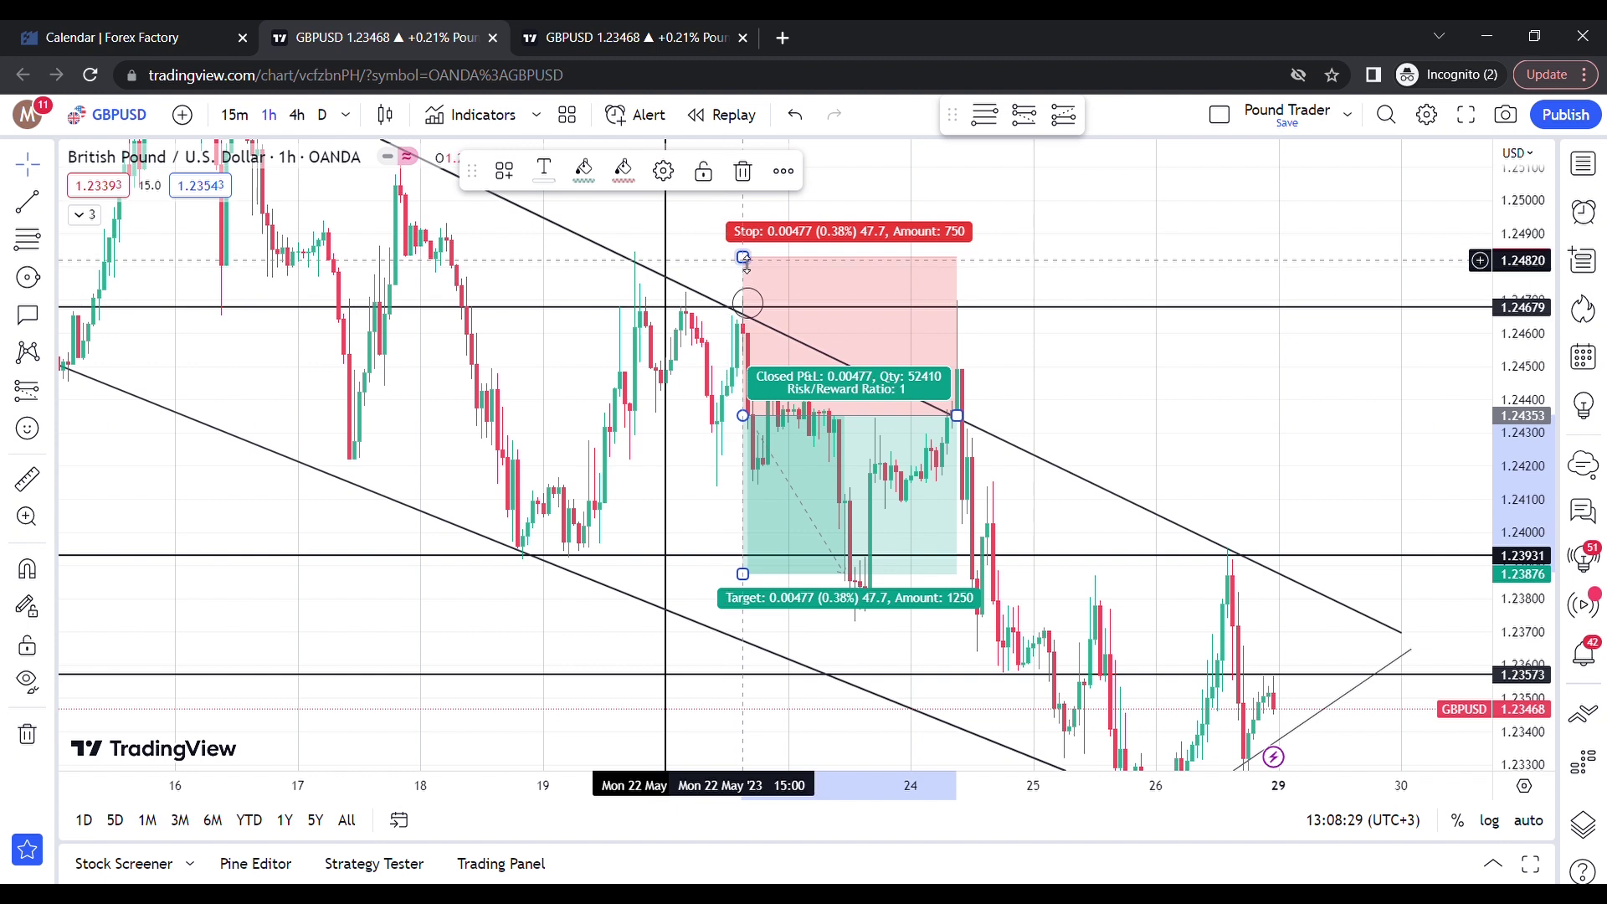
# Set its stop to 1.24729 and target to 1.23785 (risk/reward 1.51), and shorten the box.
pyautogui.moveTo(747, 261); pyautogui.dragTo(769, 299)
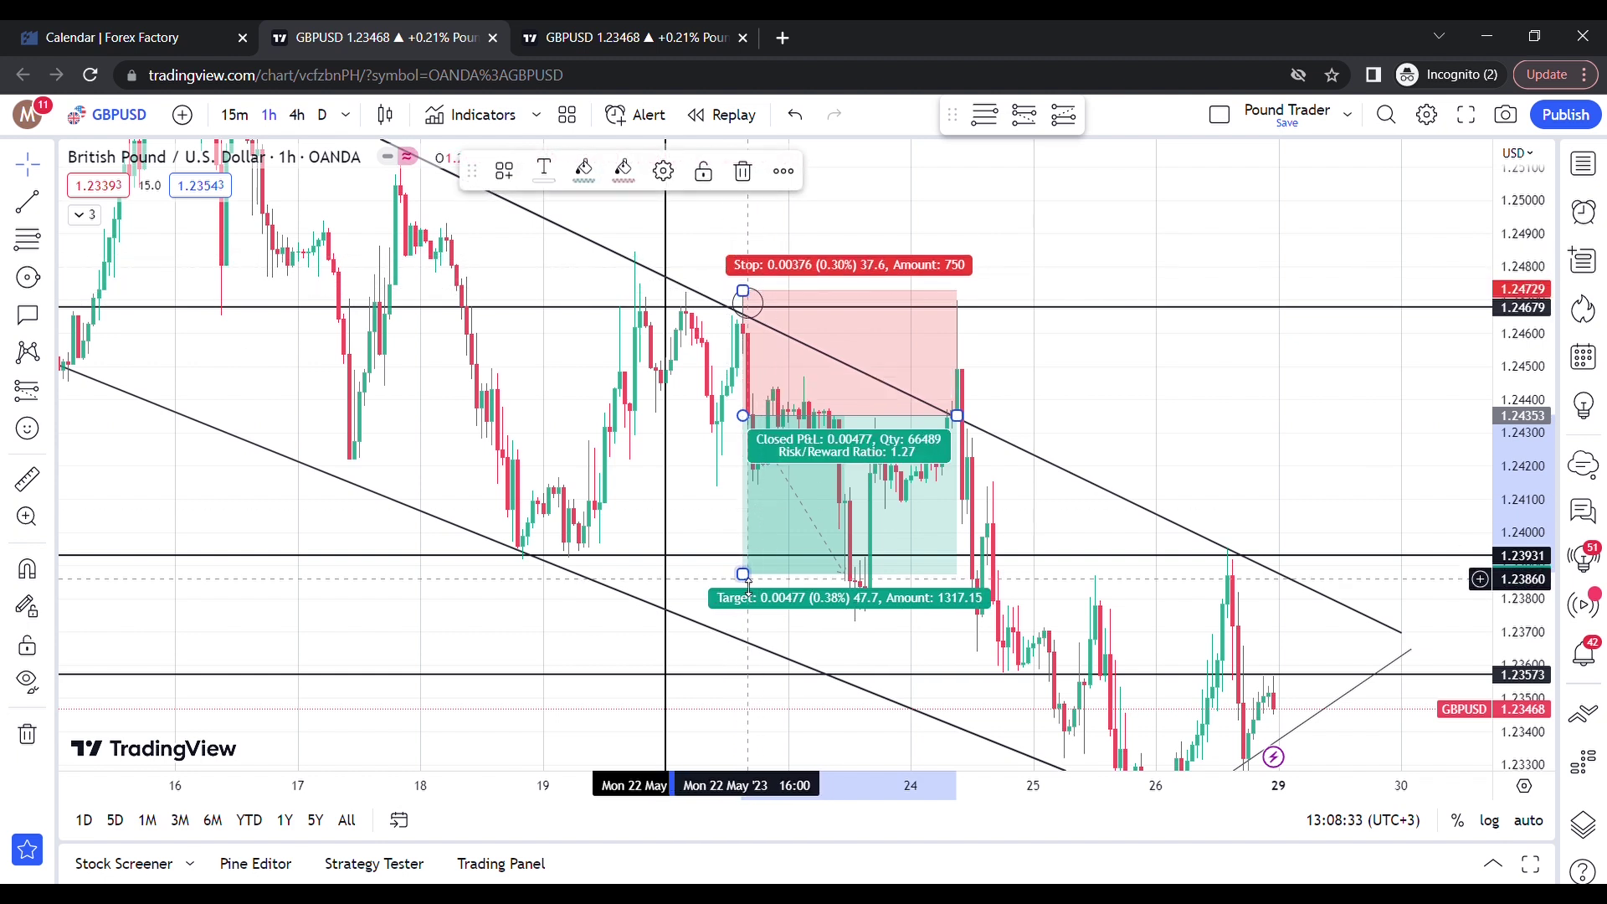
pyautogui.moveTo(747, 583); pyautogui.dragTo(760, 676)
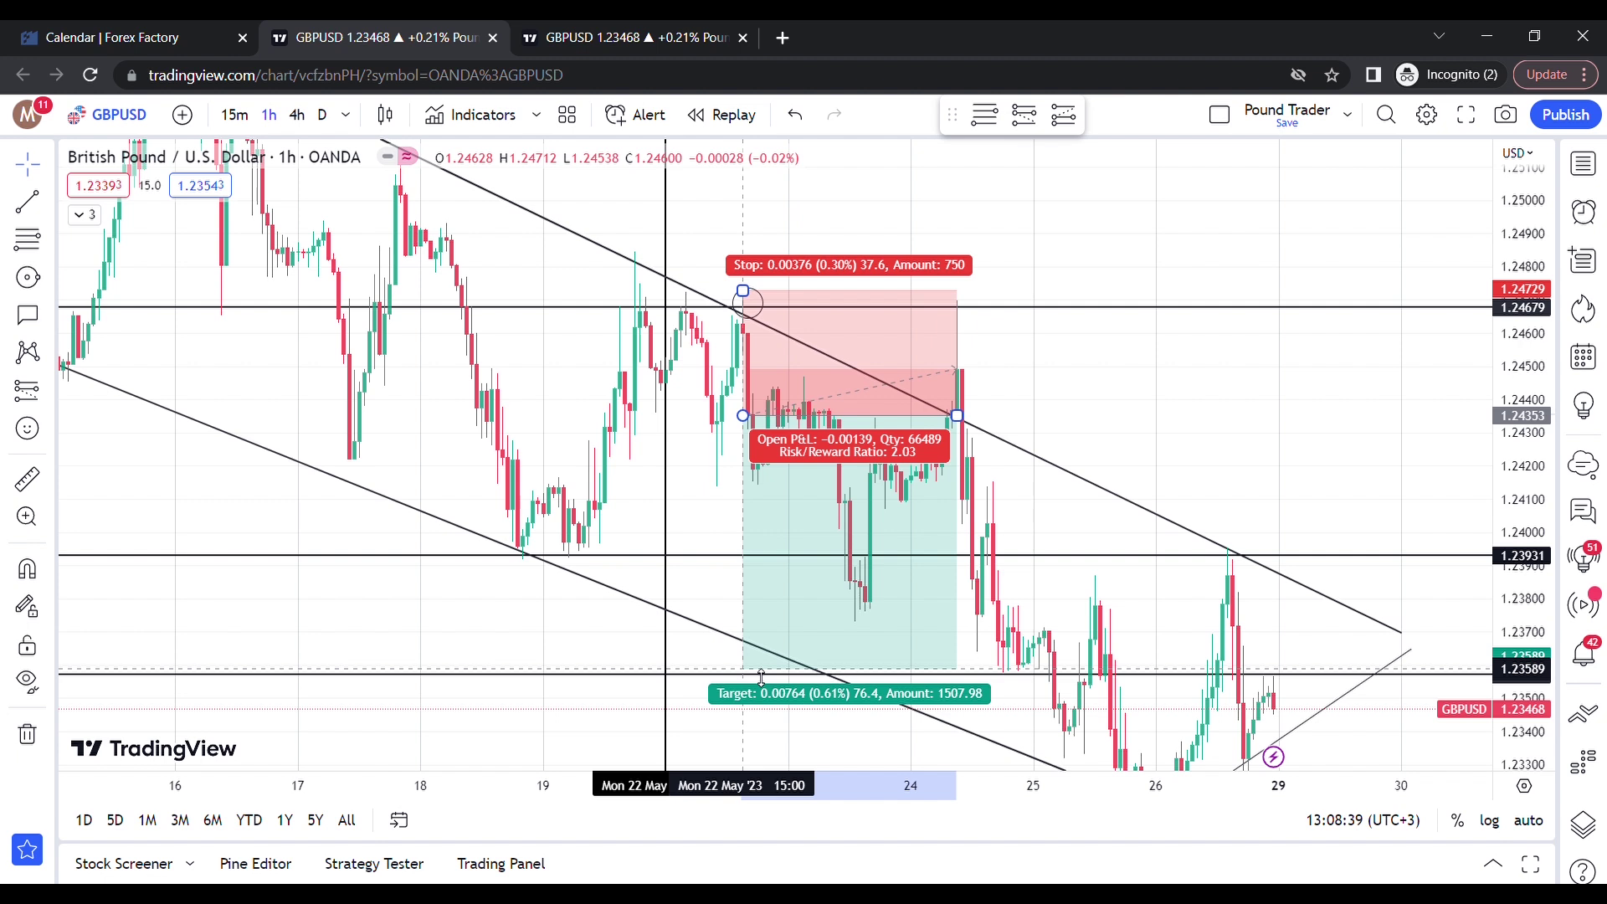
pyautogui.moveTo(761, 678); pyautogui.dragTo(769, 611)
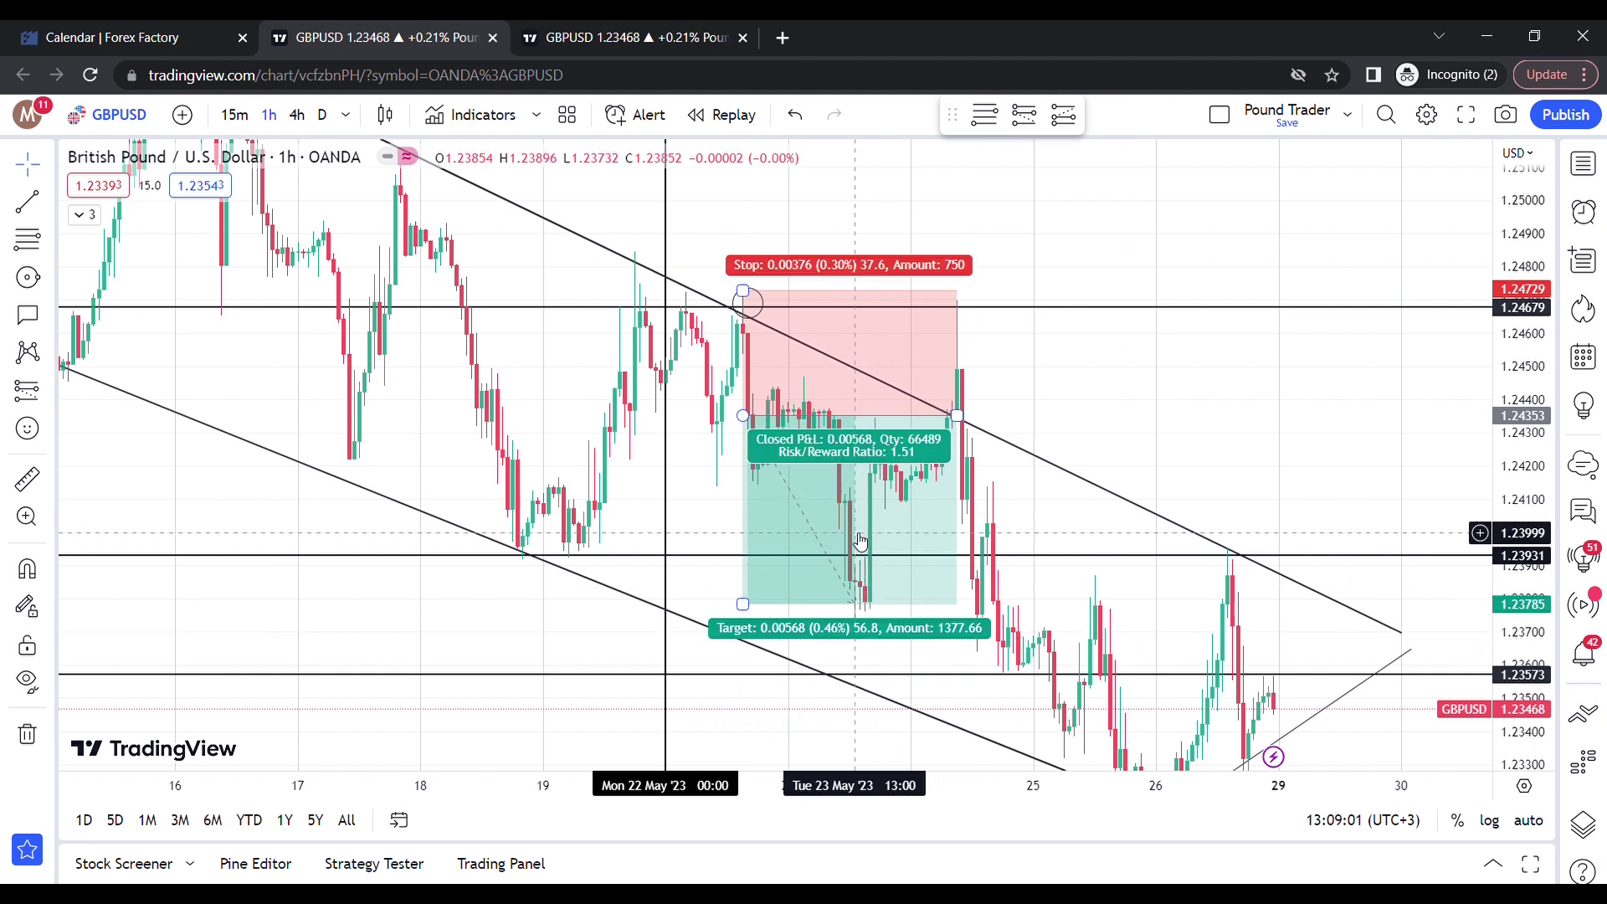
pyautogui.moveTo(956, 415); pyautogui.dragTo(894, 421)
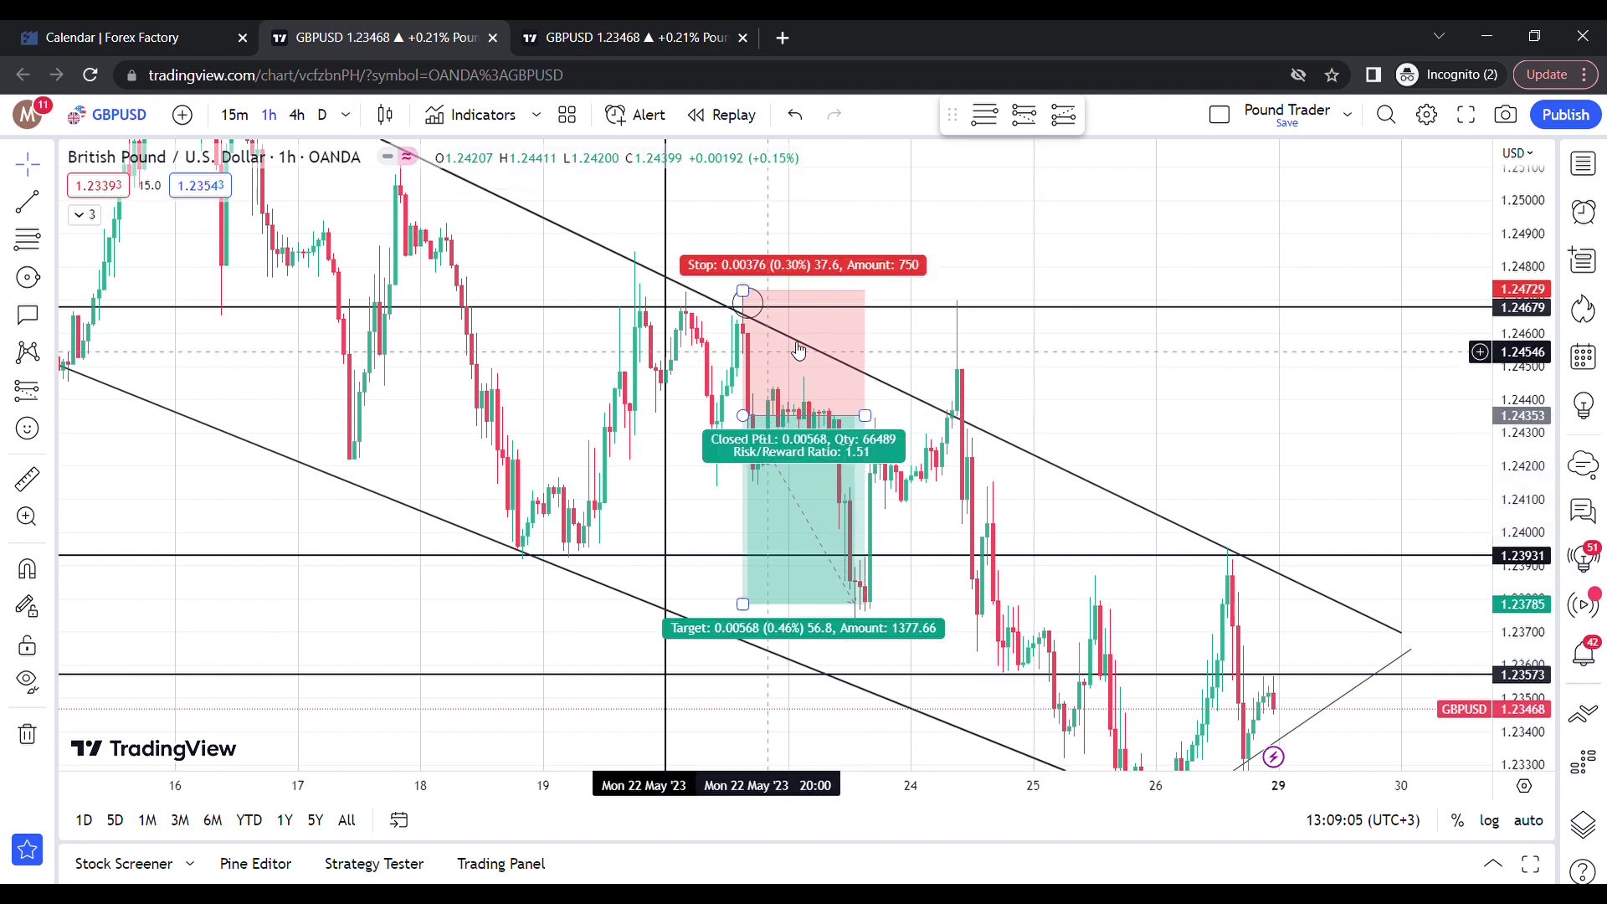
pyautogui.click(1112, 400)
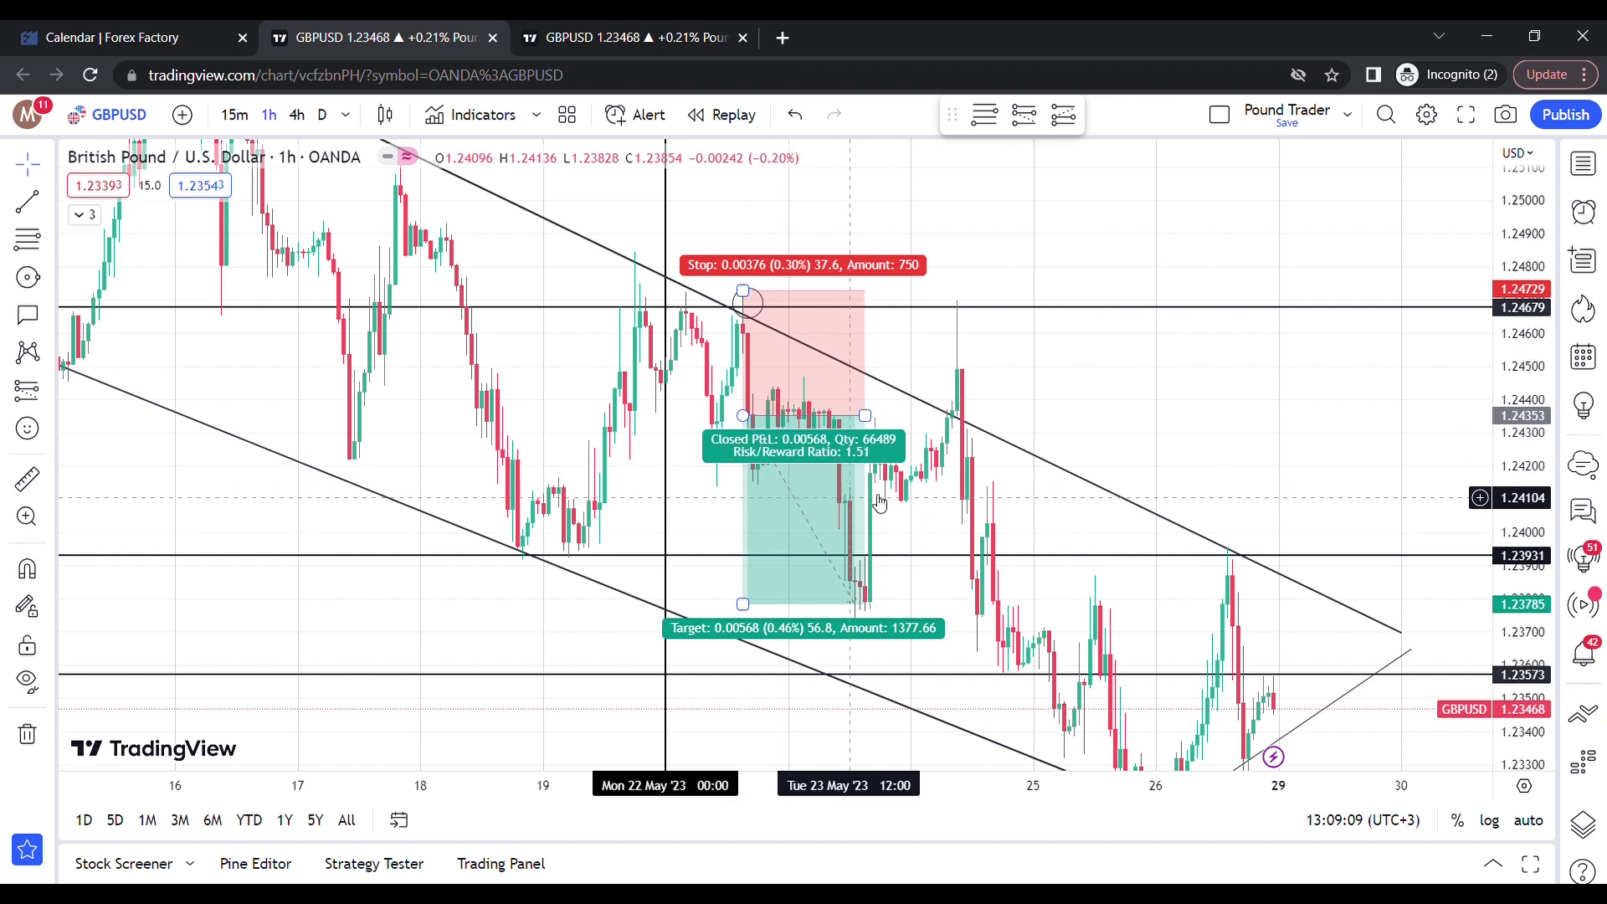
pyautogui.click(800, 464)
pyautogui.click(874, 421)
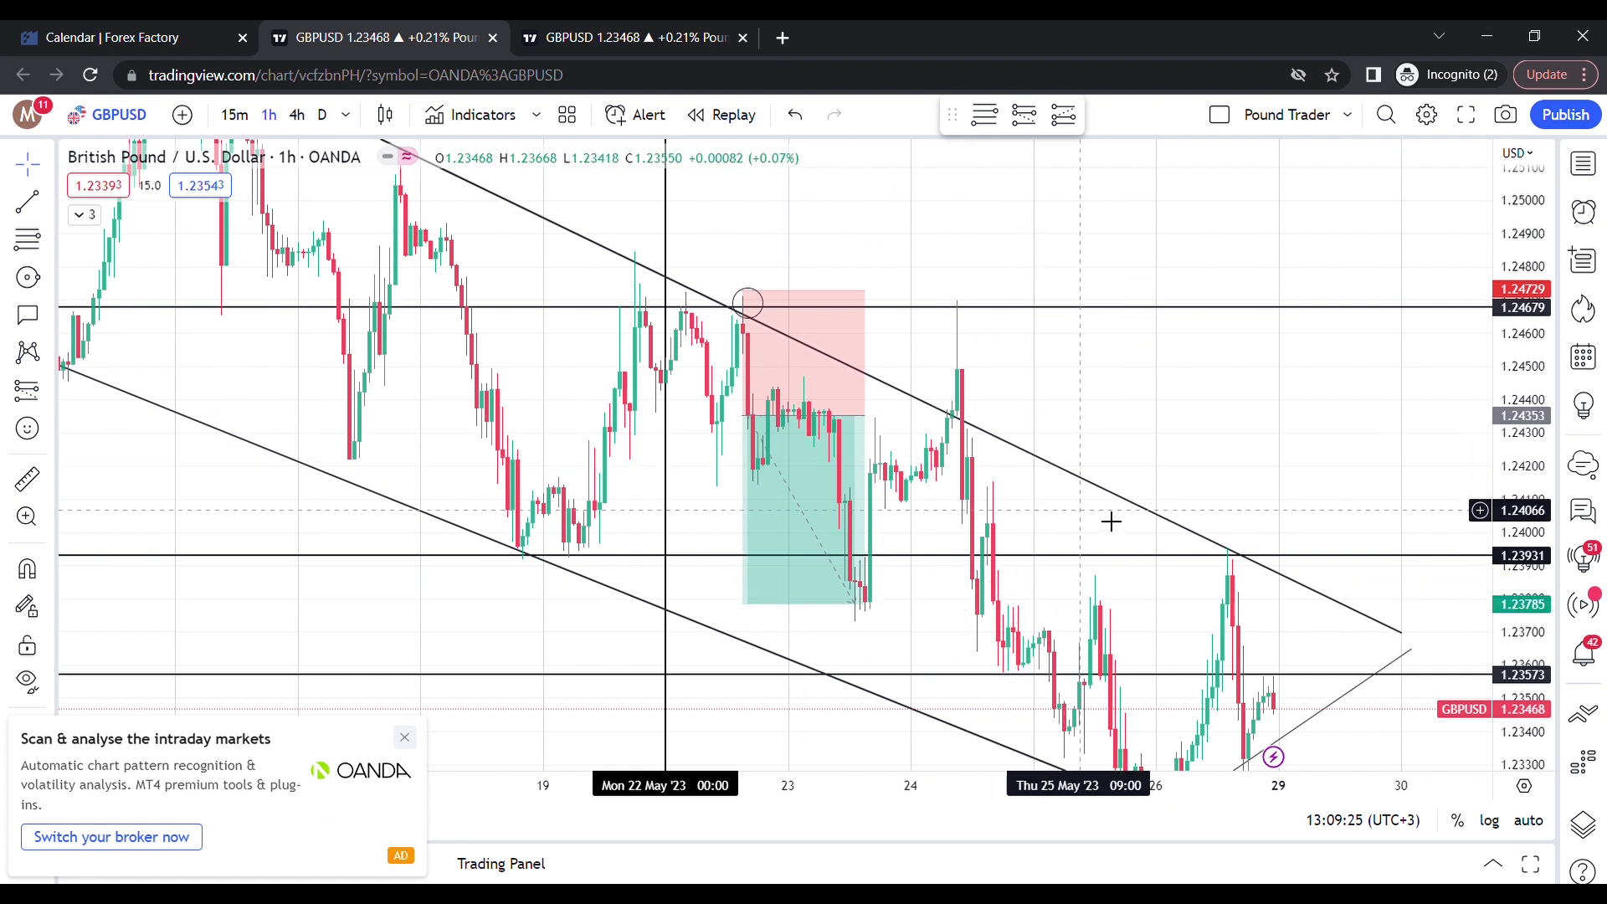
# Move the 1.23931 level down to 1.23778 and colour it red.
pyautogui.moveTo(940, 590); pyautogui.dragTo(867, 536)
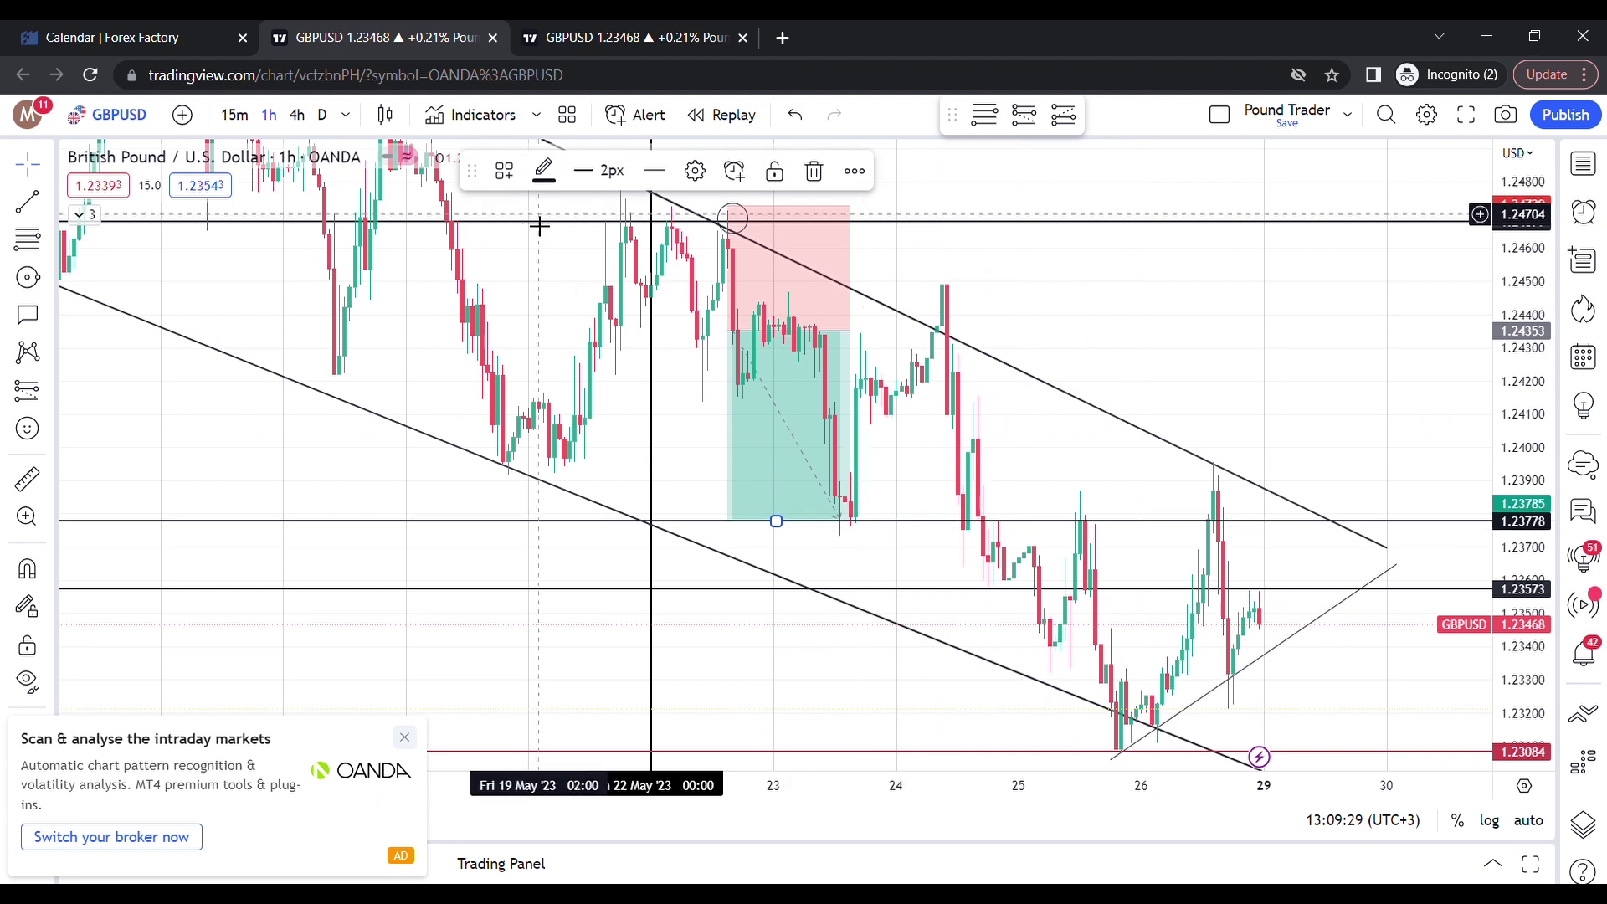
pyautogui.click(544, 171)
pyautogui.click(543, 442)
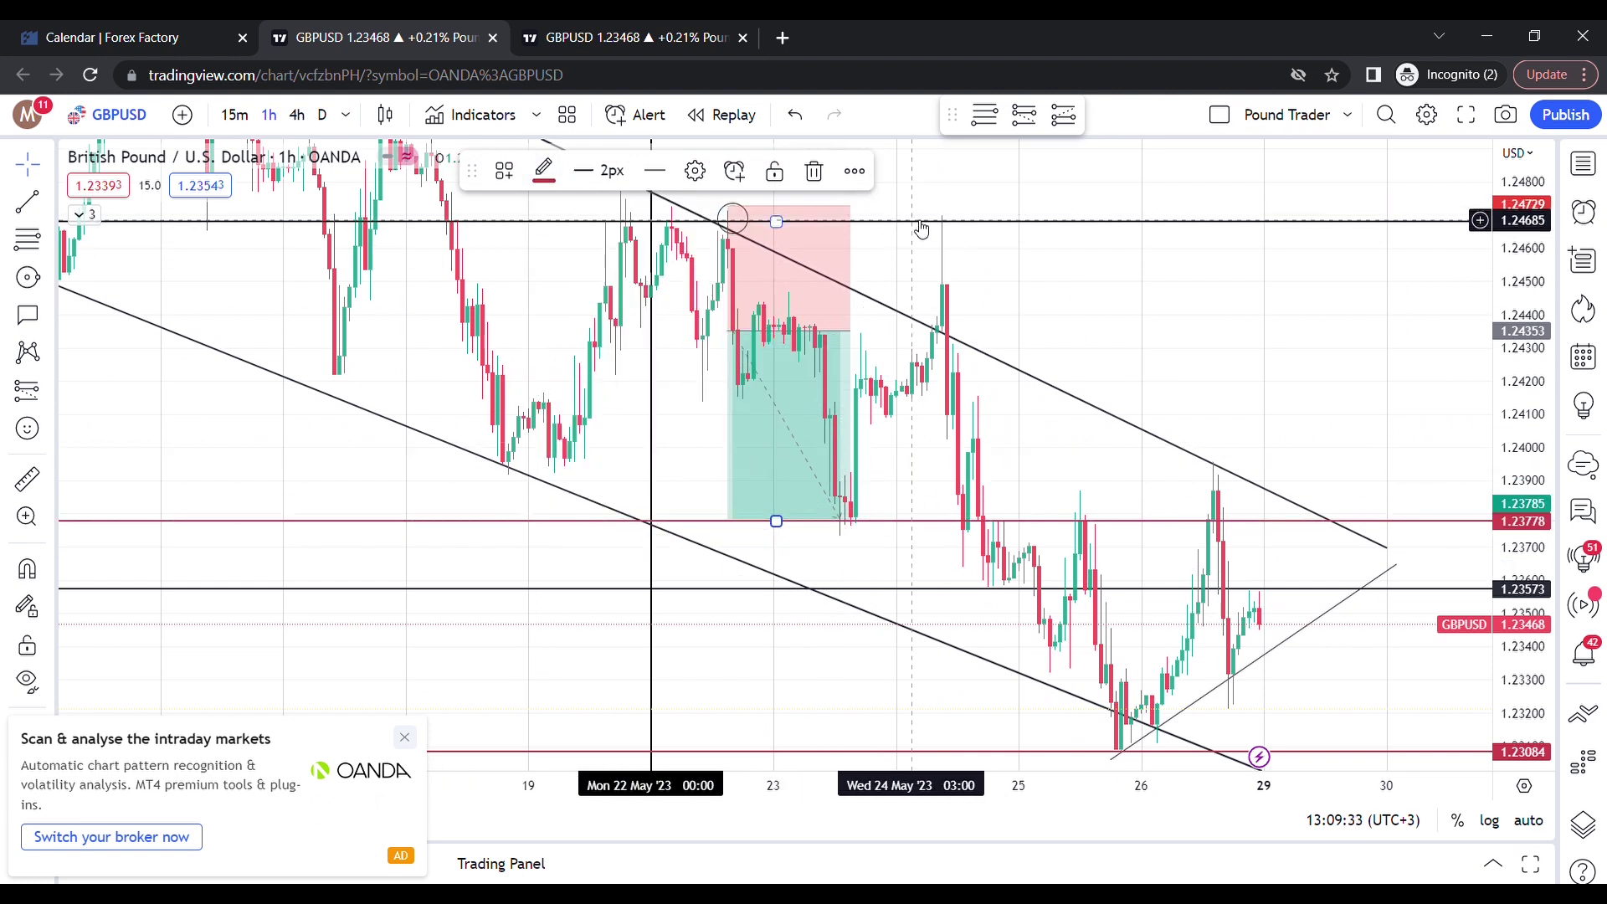
pyautogui.click(929, 250)
# Move the 1.24679 level to 1.24445, make it red, and briefly check the 4h chart.
pyautogui.moveTo(923, 285); pyautogui.dragTo(923, 313)
pyautogui.click(544, 171)
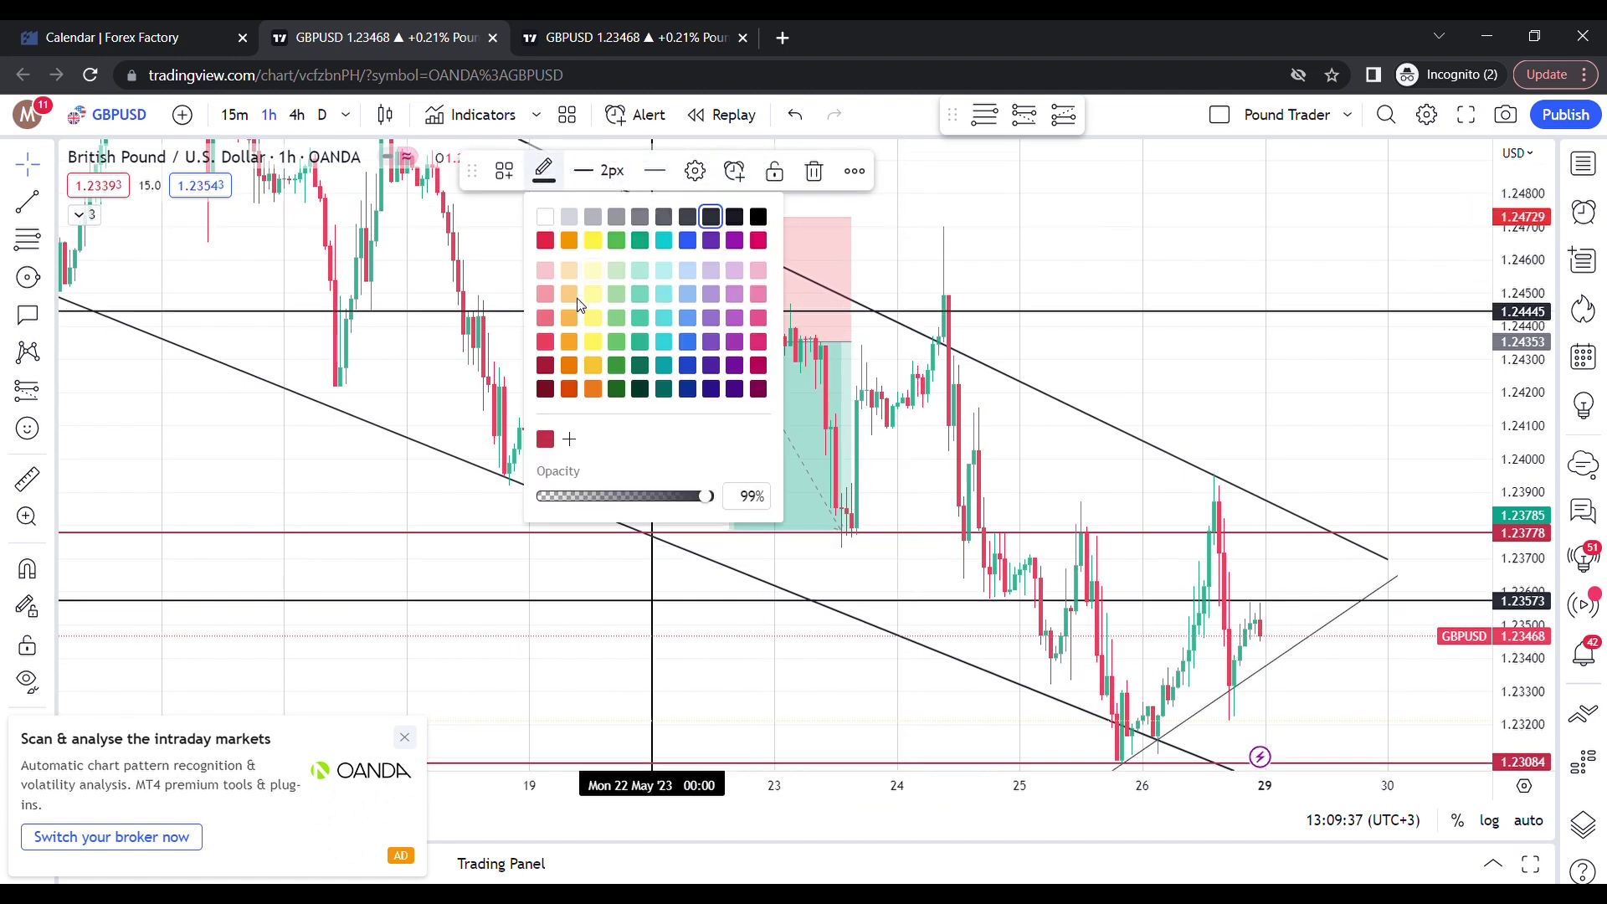
pyautogui.click(545, 441)
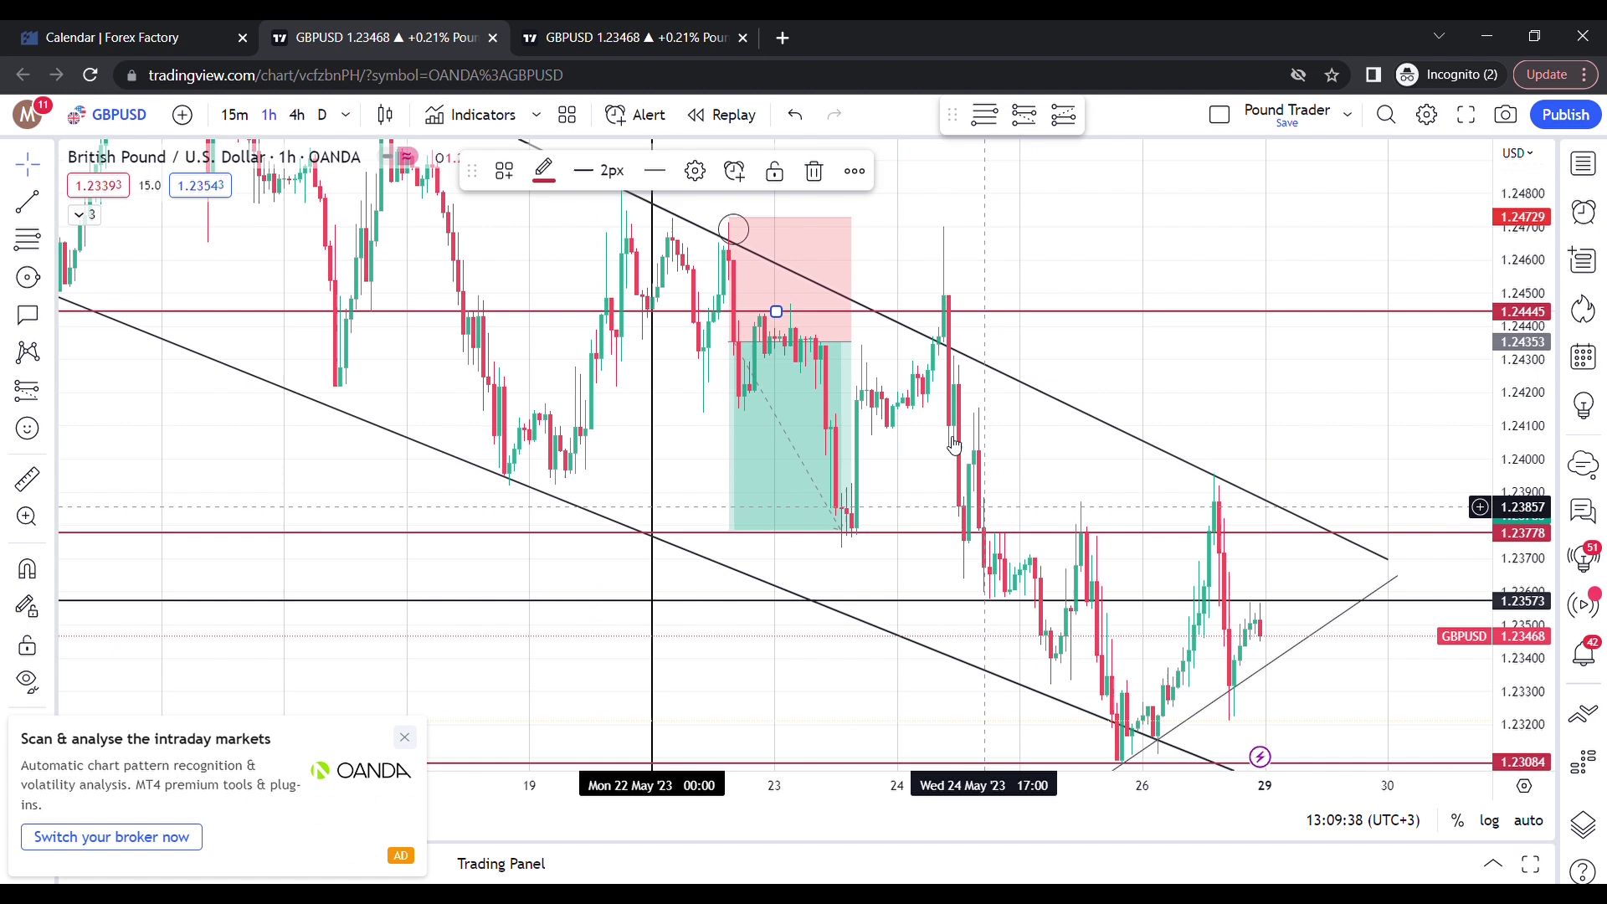
pyautogui.click(652, 30)
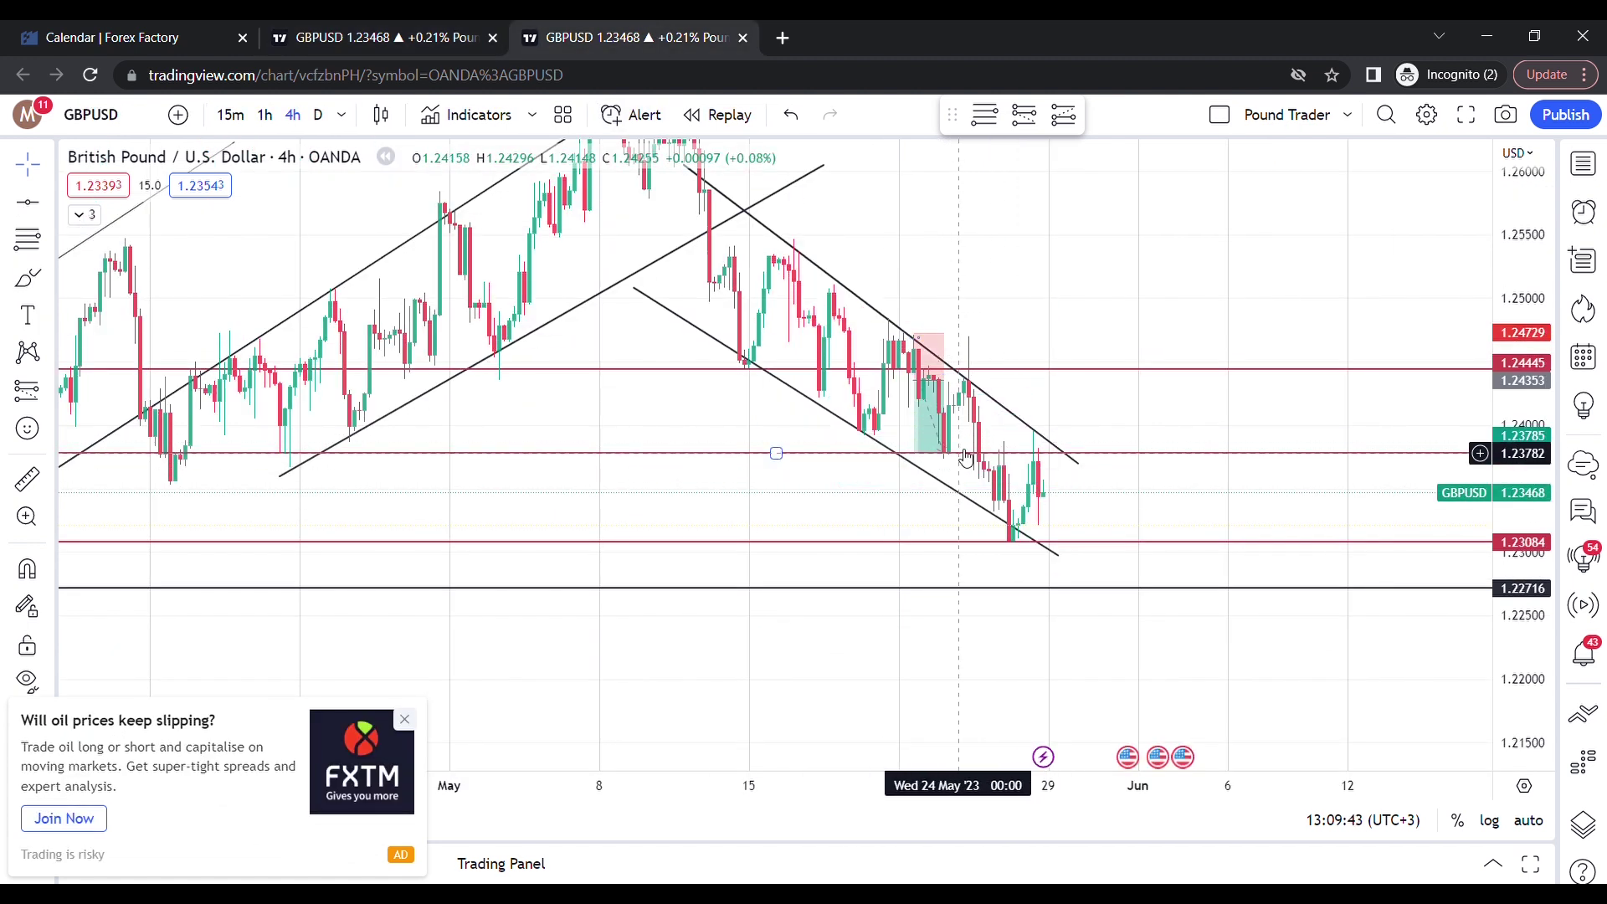
pyautogui.click(432, 44)
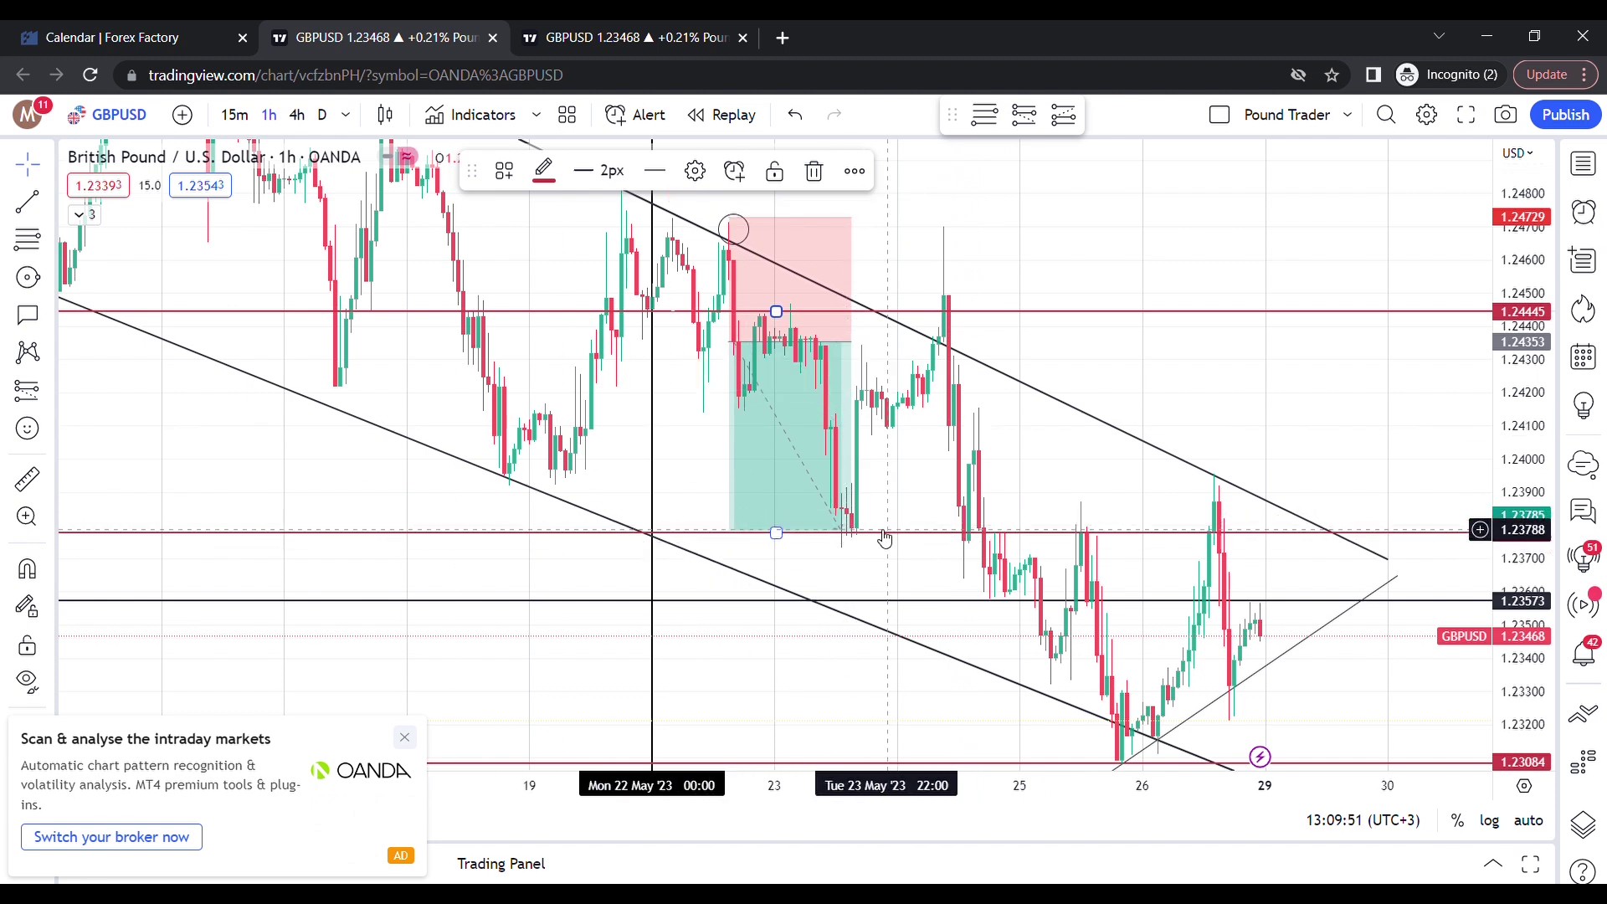
# Add a position box from 1.23984 with target 1.24637, stop 1.23665 and risk/reward 2.05.
pyautogui.click(51, 391)
pyautogui.click(131, 433)
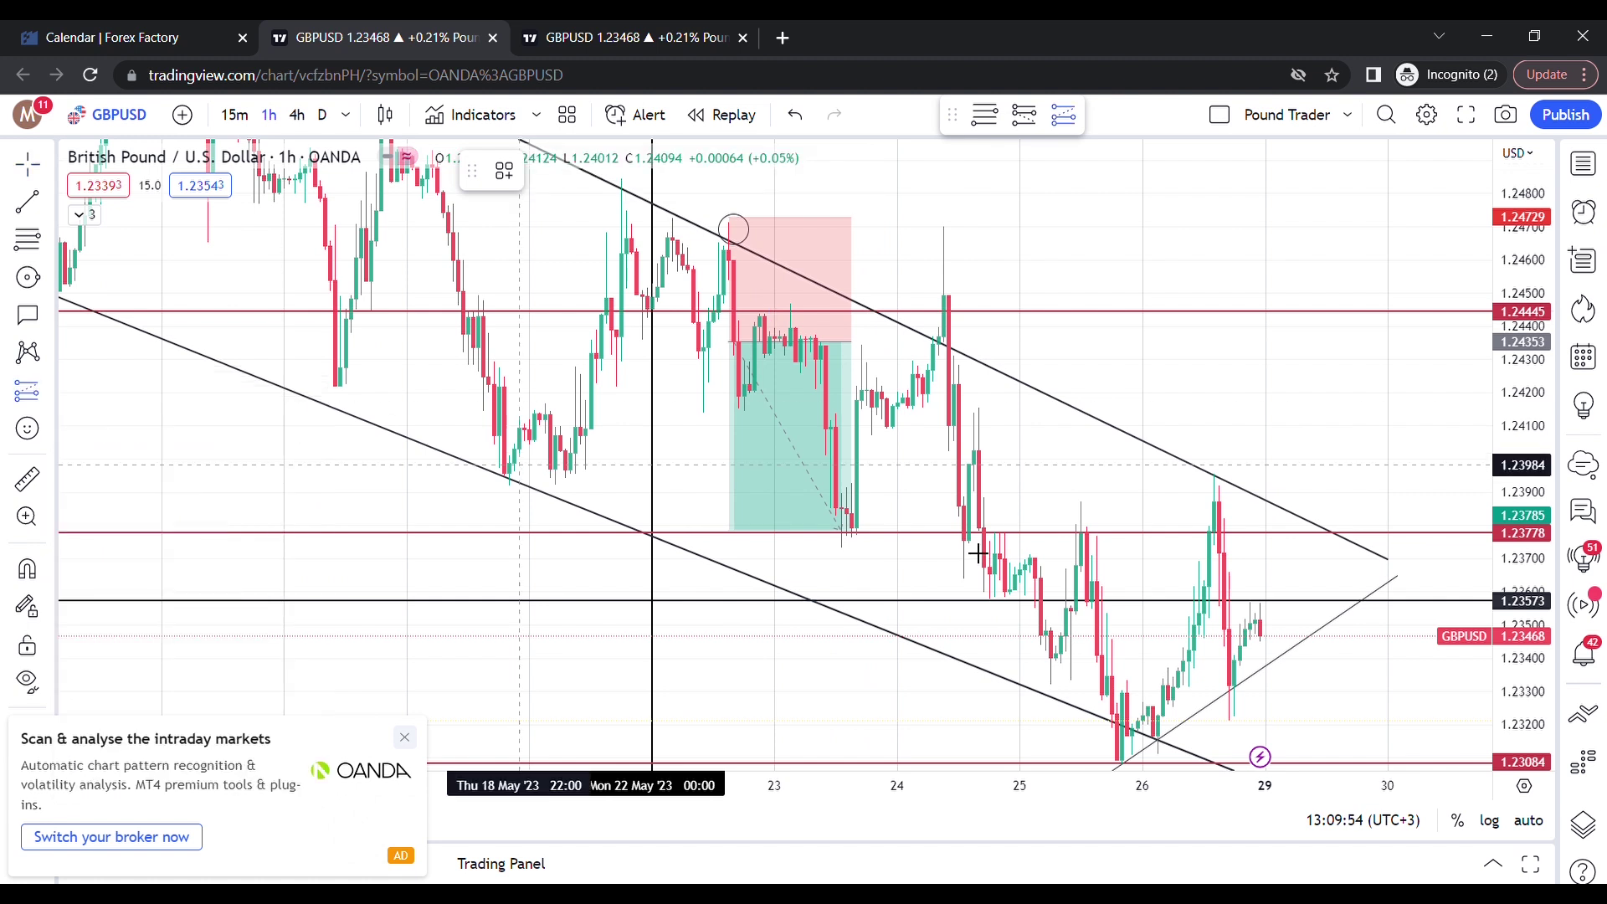
pyautogui.click(978, 475)
pyautogui.moveTo(964, 624); pyautogui.dragTo(964, 571)
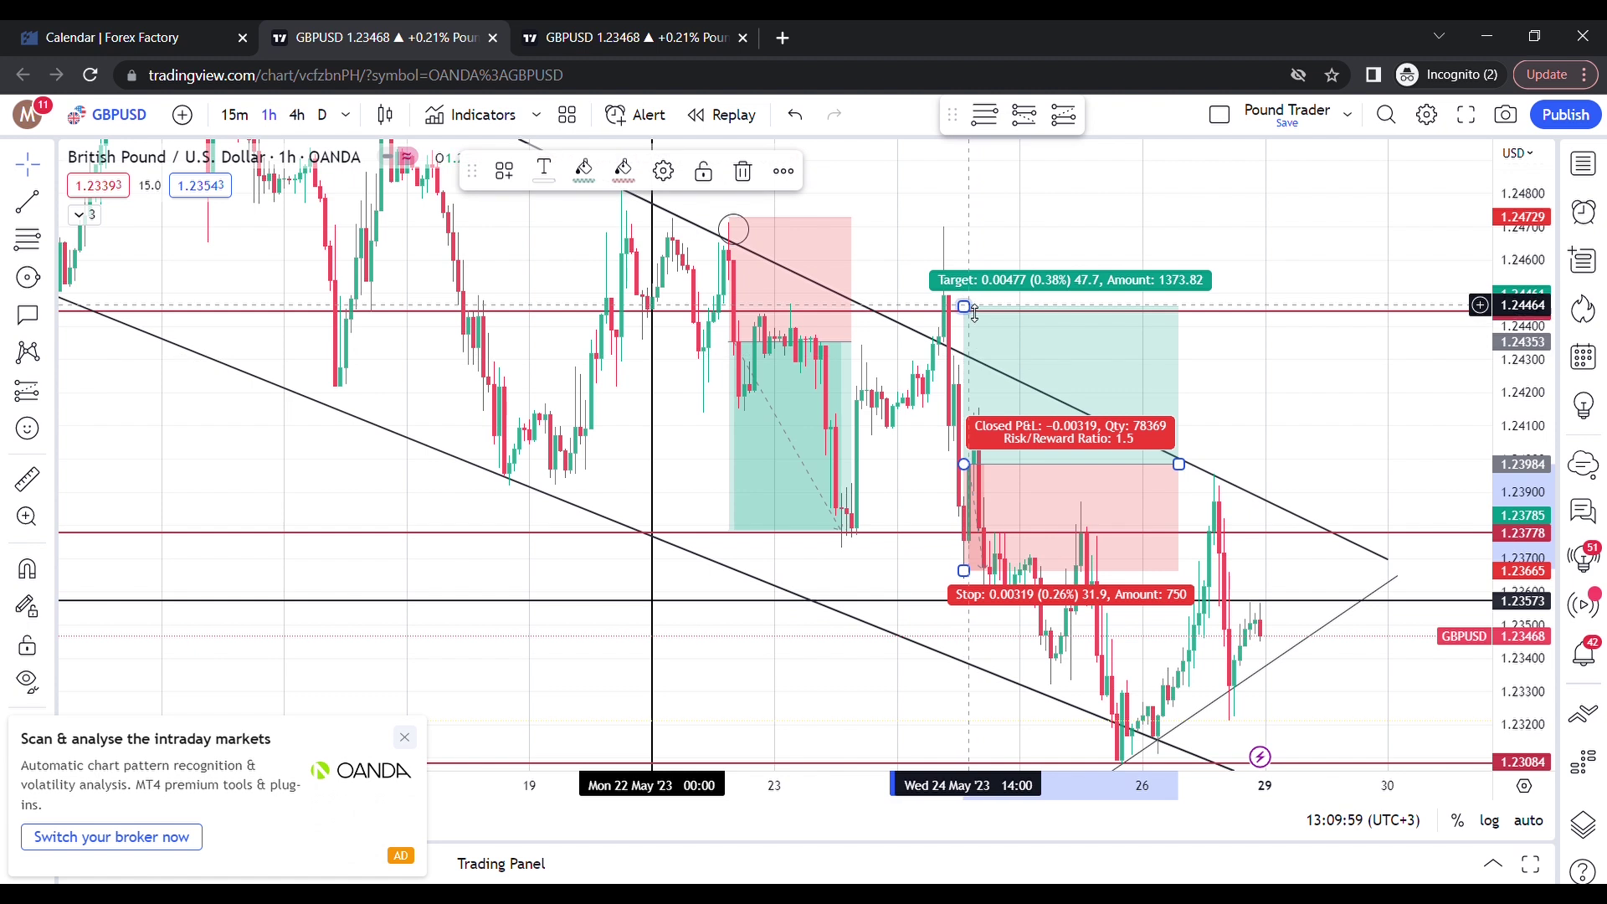
pyautogui.moveTo(967, 310); pyautogui.dragTo(964, 248)
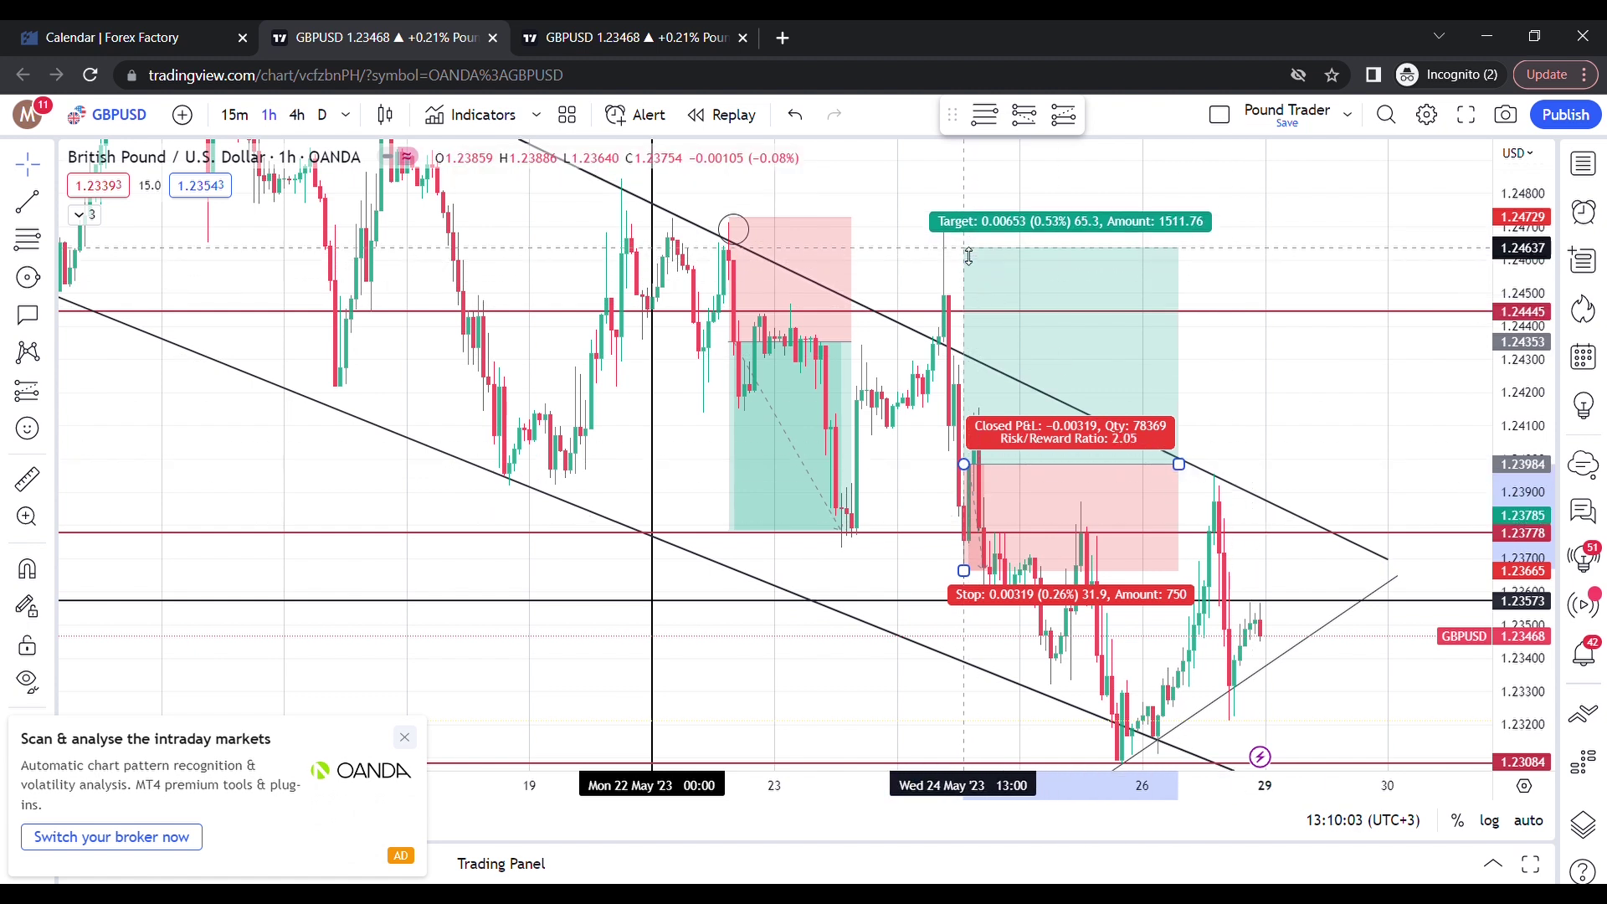
pyautogui.moveTo(1178, 463); pyautogui.dragTo(1030, 413)
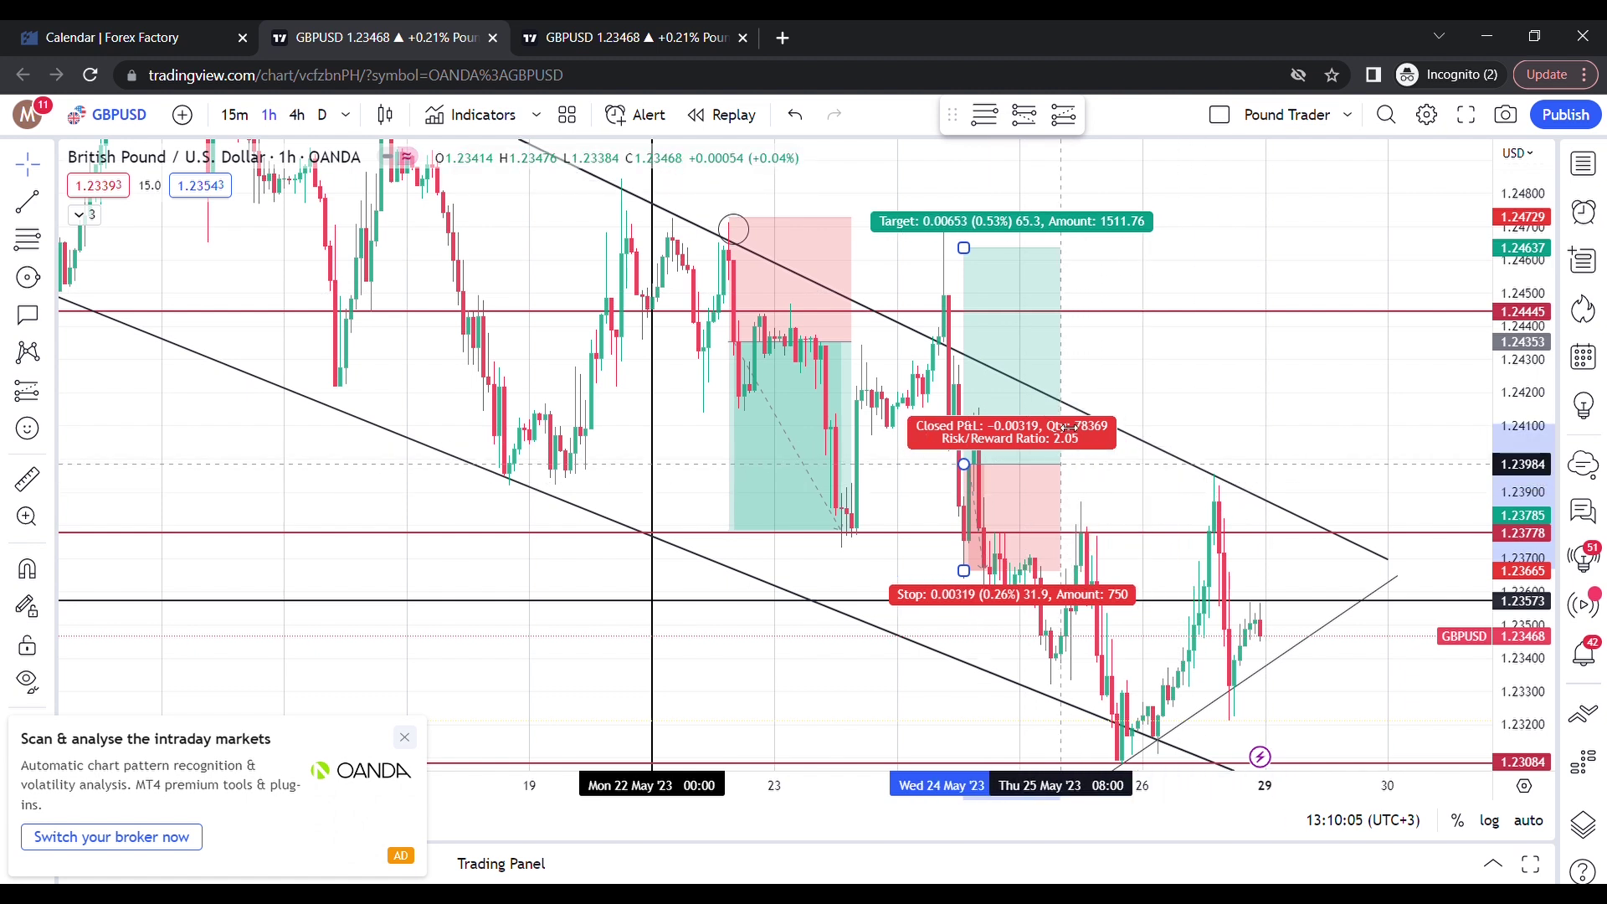
pyautogui.click(1222, 405)
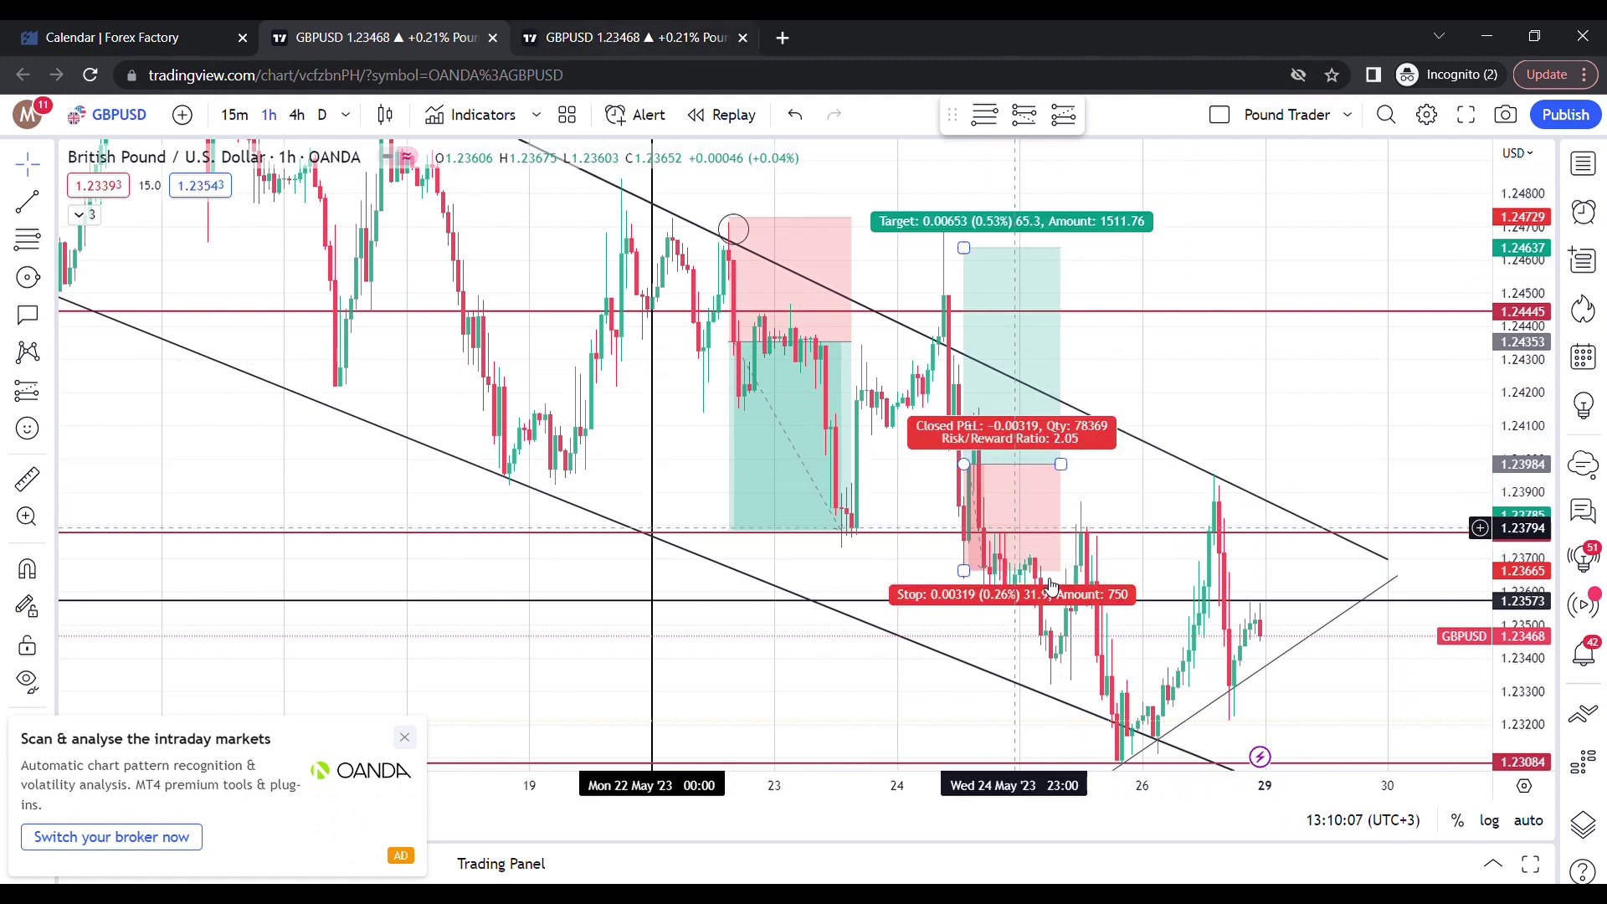
pyautogui.moveTo(992, 561)
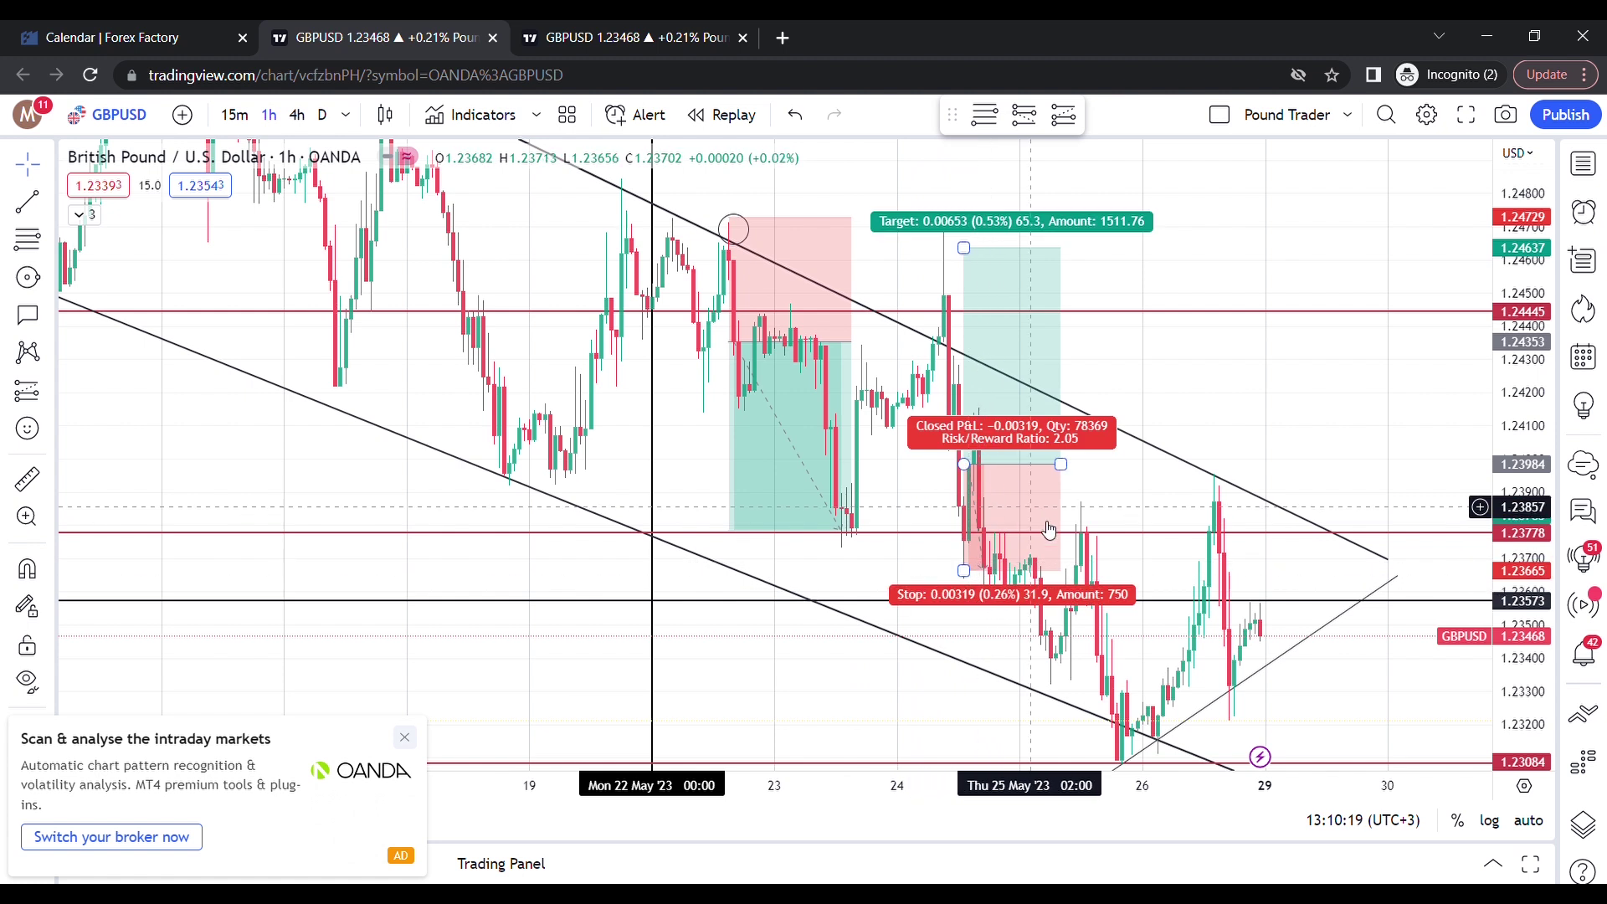
# Review the 4h chart, then delete the 24 May position box on the 1h chart.
pyautogui.click(633, 39)
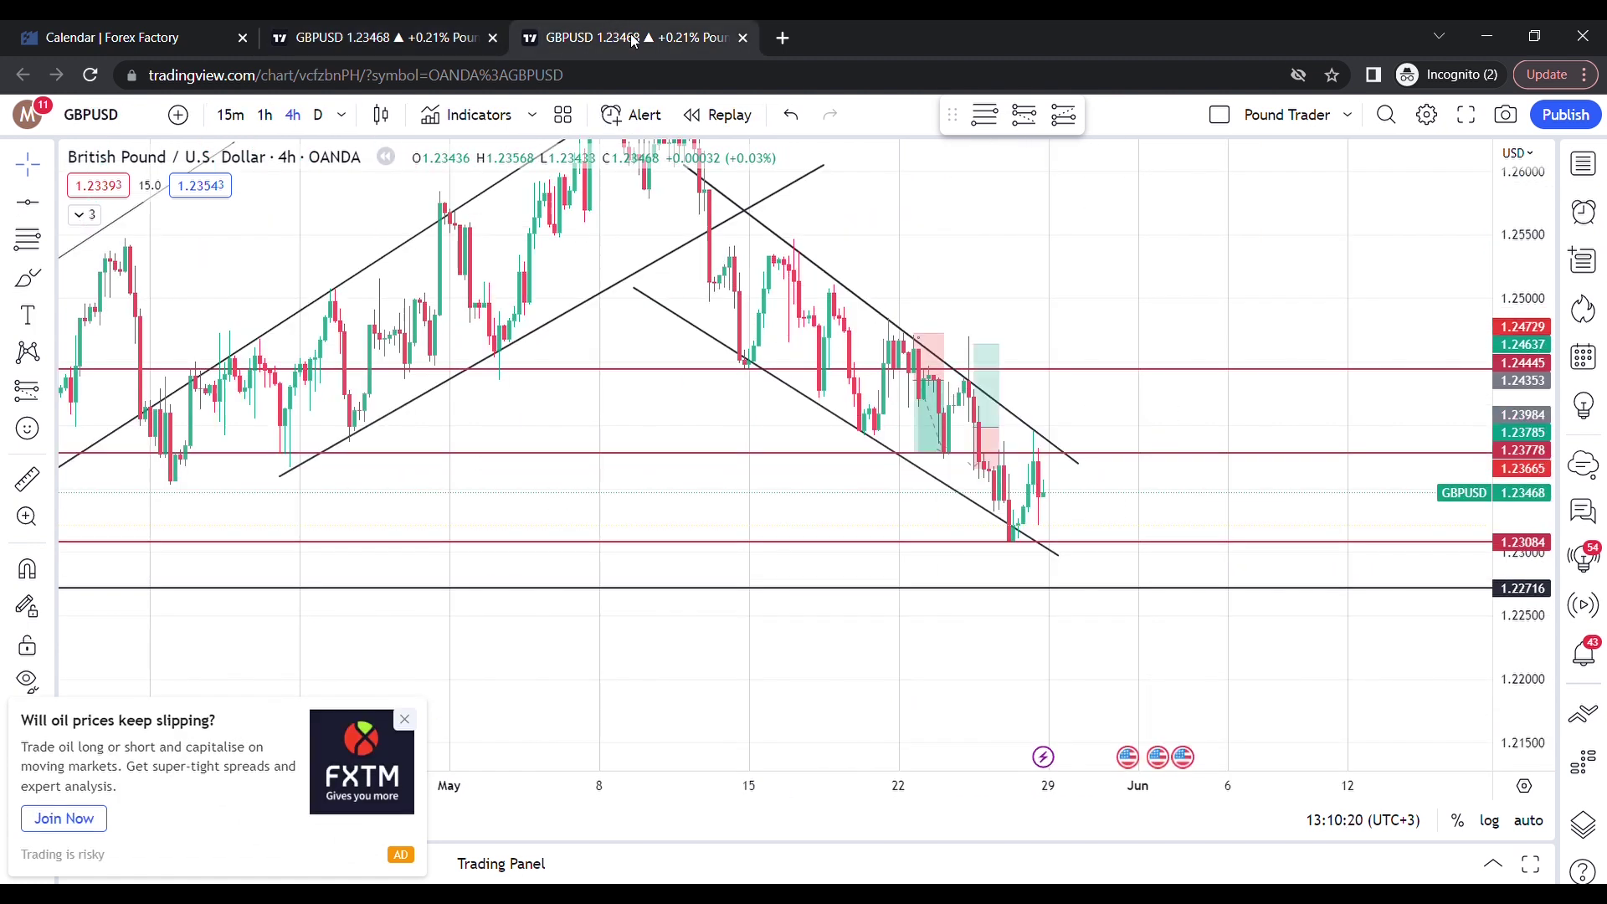
pyautogui.scroll(3, 1057, 493)
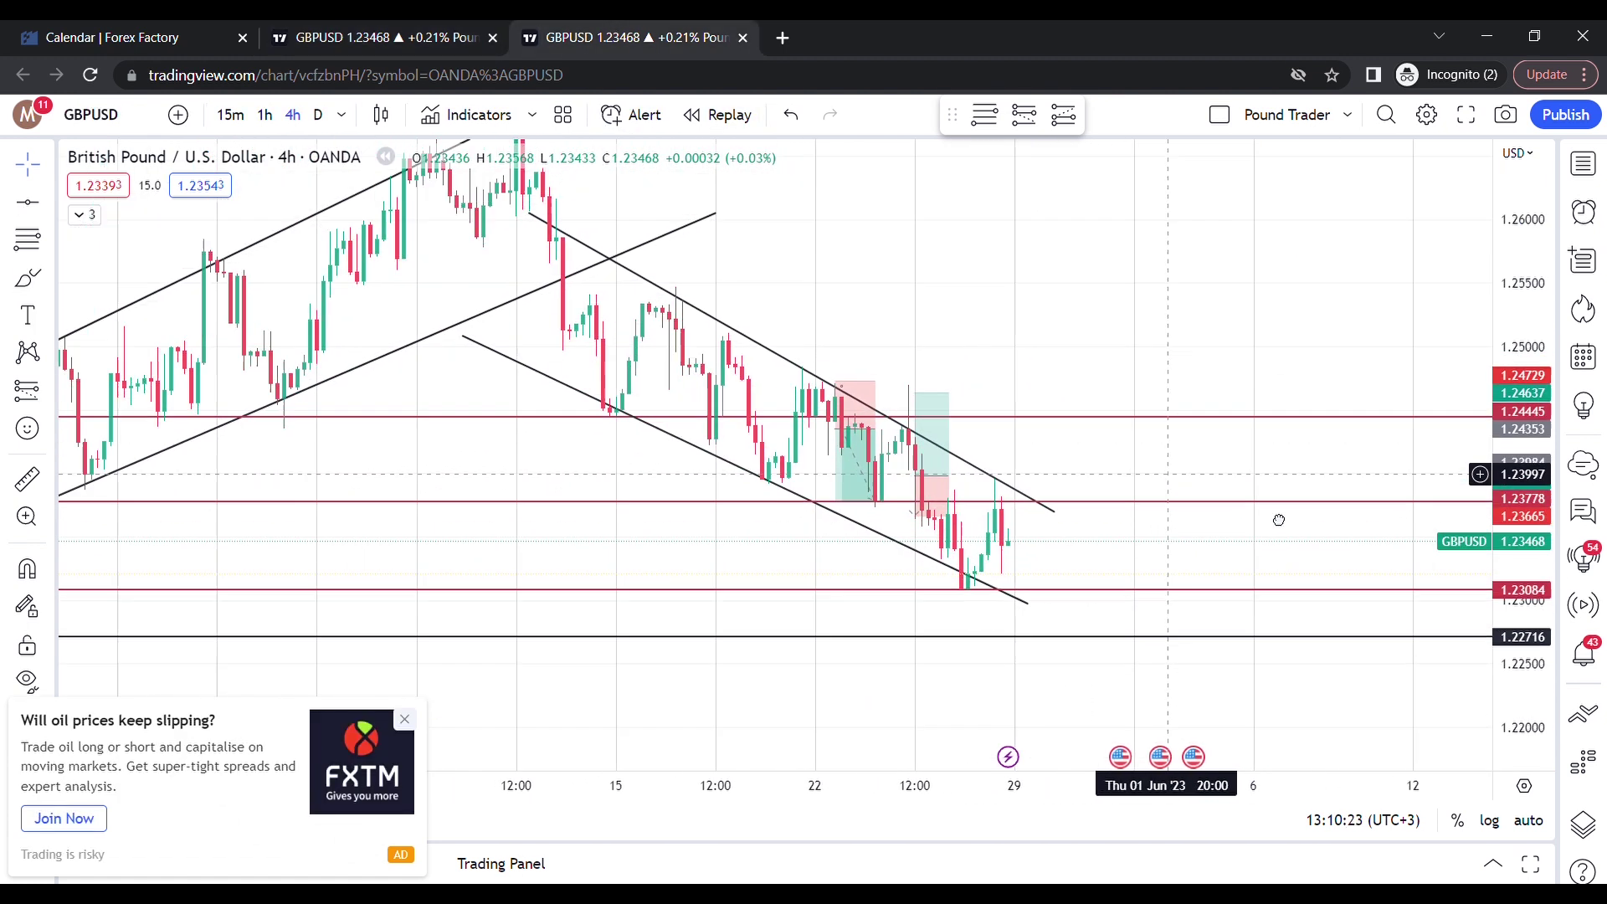
pyautogui.moveTo(1506, 613); pyautogui.dragTo(1507, 569)
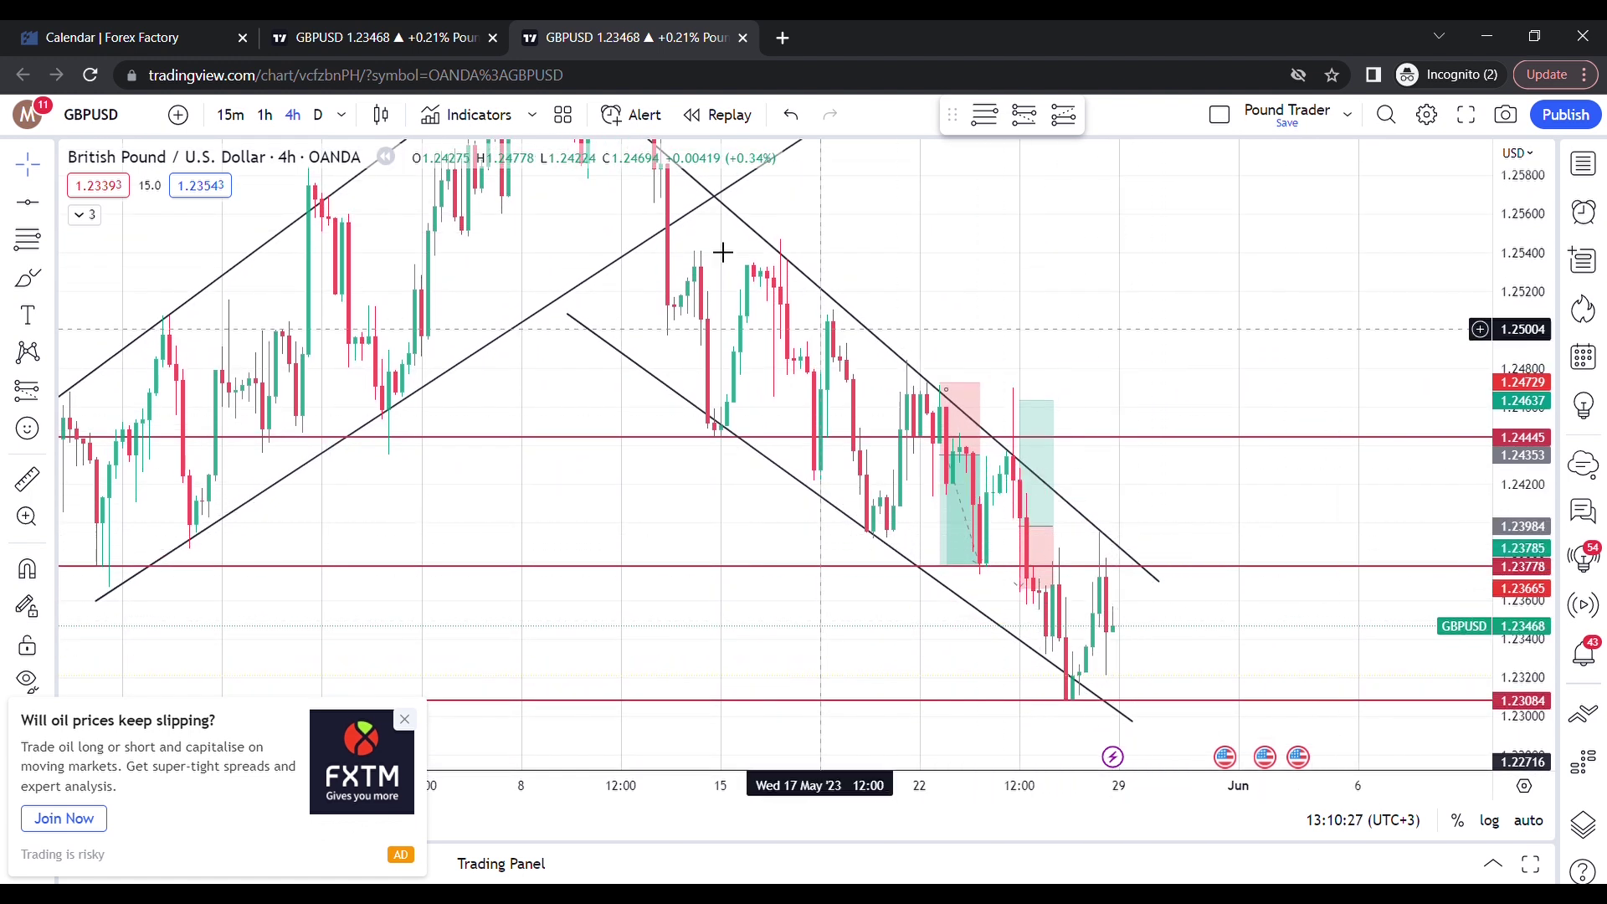
pyautogui.click(414, 28)
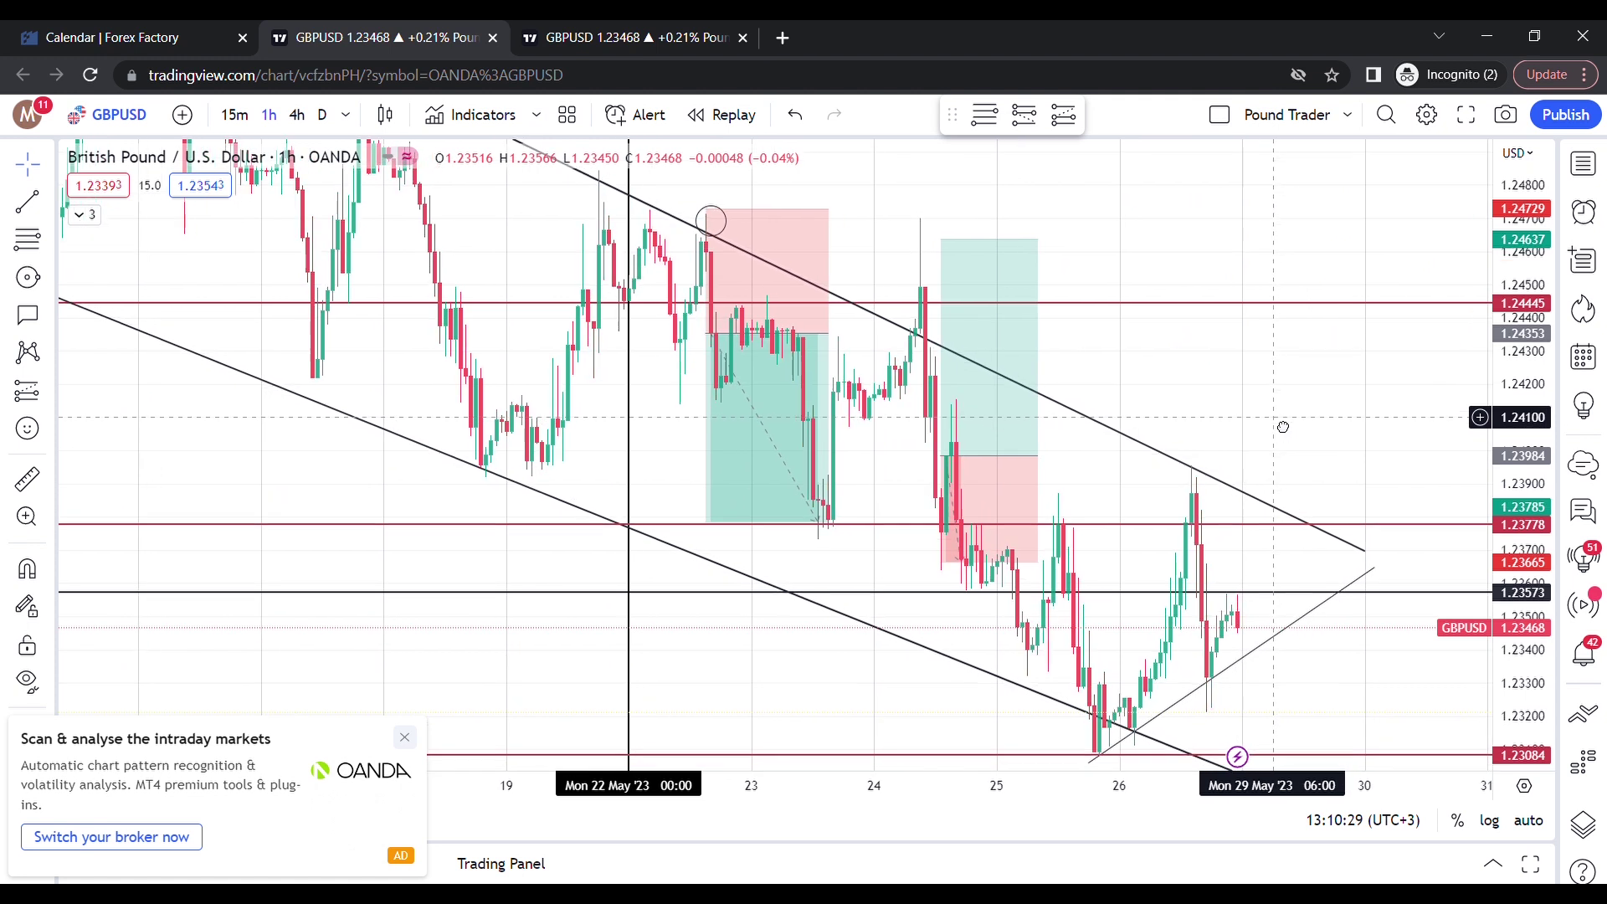
pyautogui.click(1004, 411)
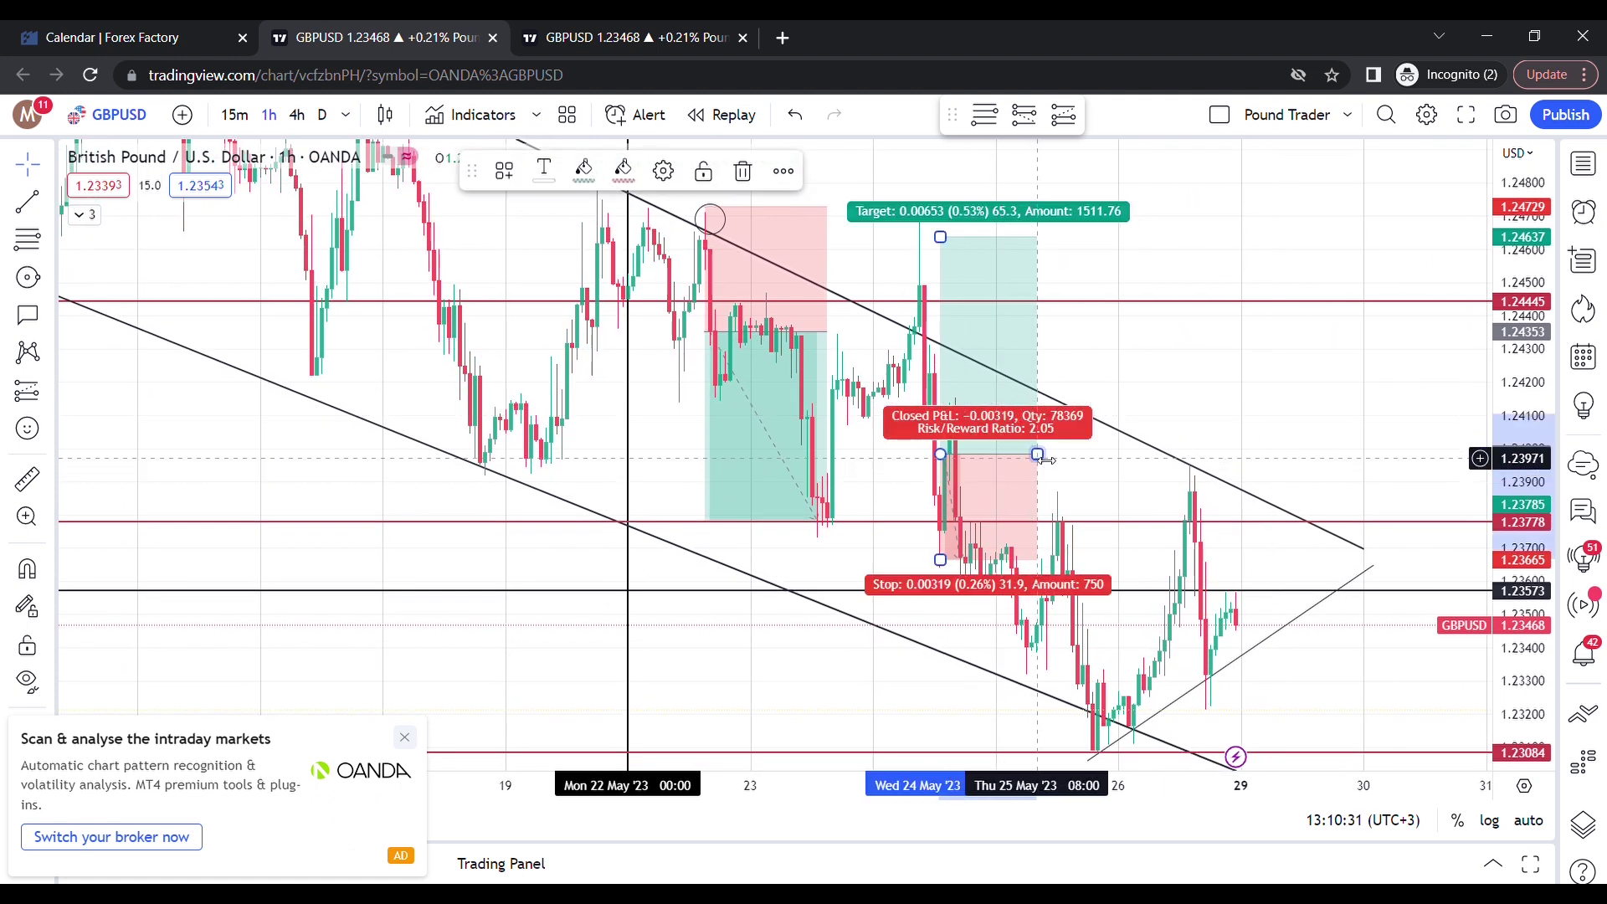
pyautogui.moveTo(1037, 454); pyautogui.dragTo(958, 455)
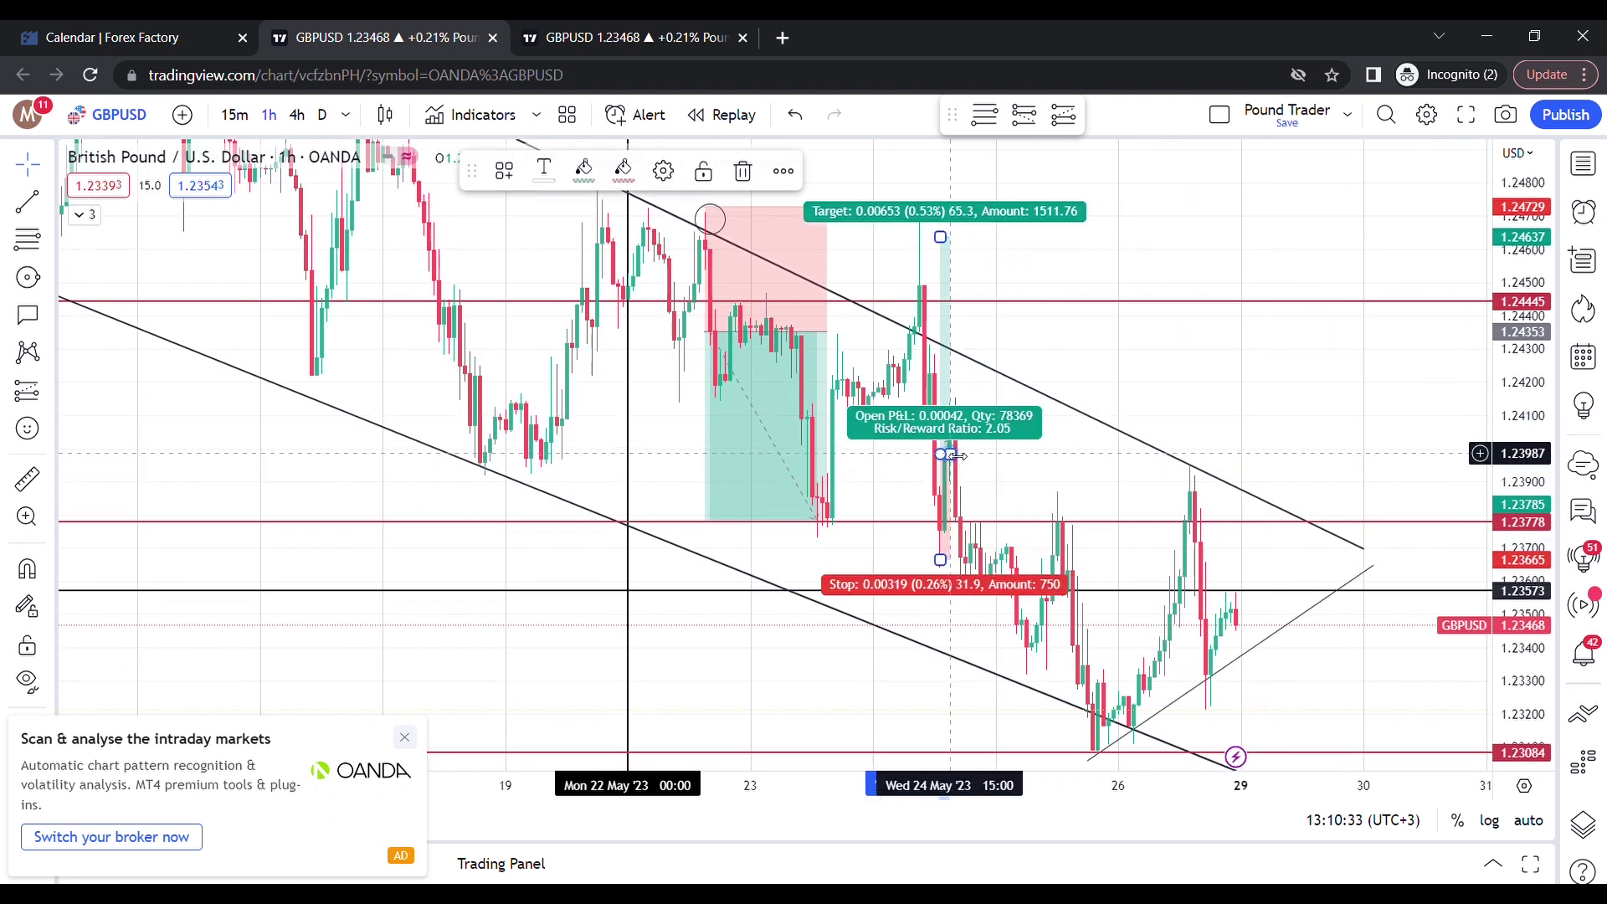
pyautogui.press('Delete')
# Place a short position from 1.23797 with stop 1.24186 and target 1.23125 (risk/reward 1.73).
pyautogui.click(52, 396)
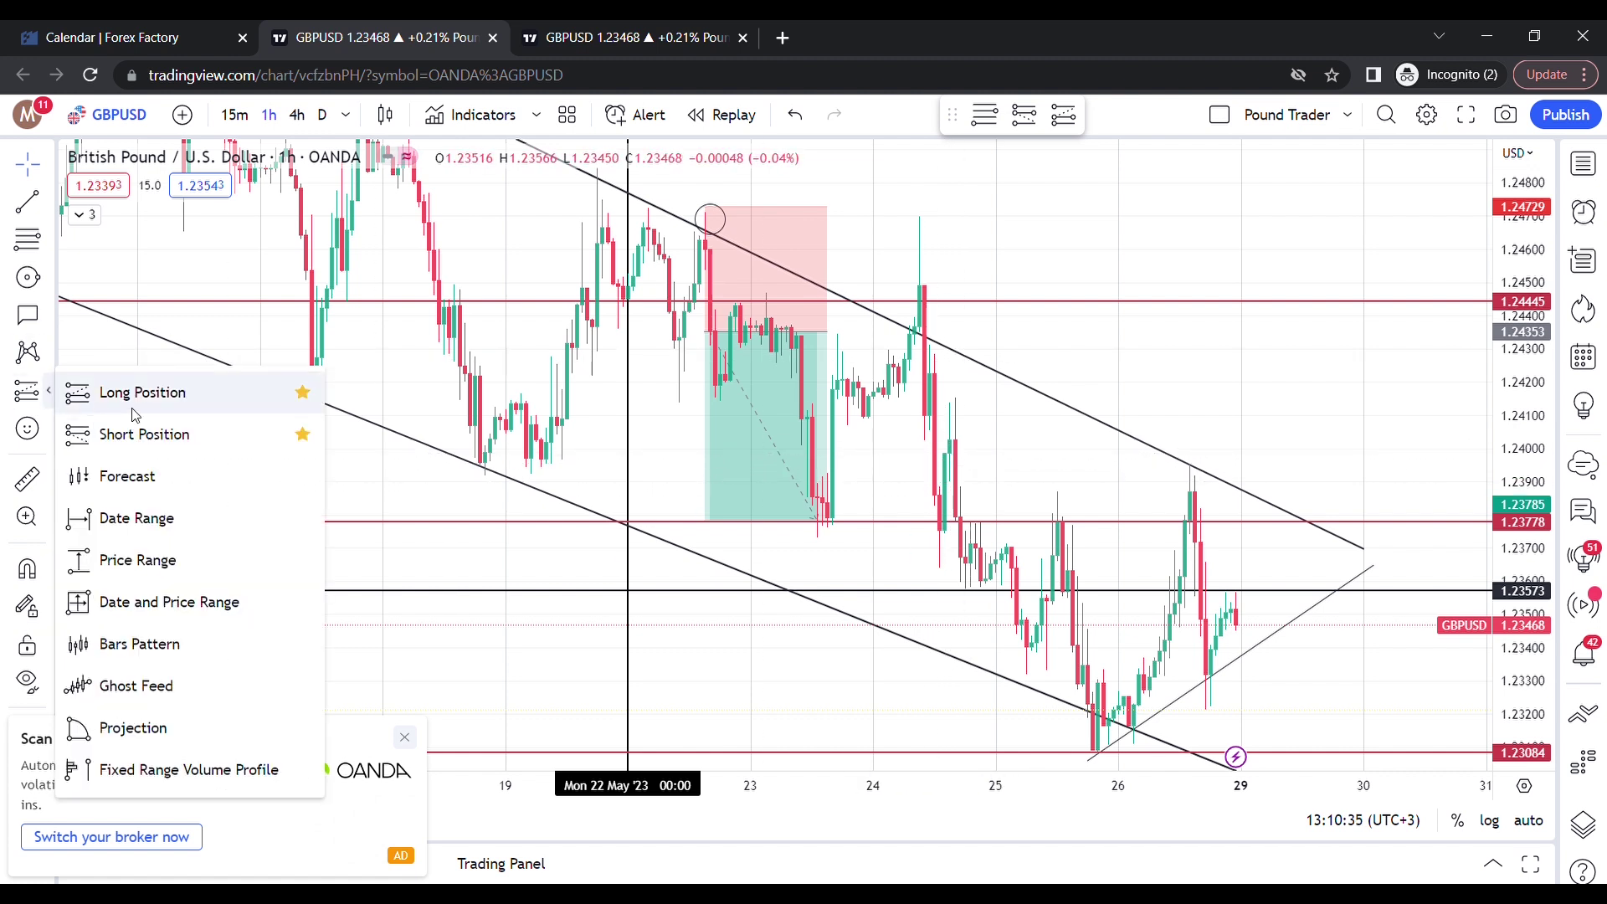
pyautogui.click(297, 435)
pyautogui.click(969, 529)
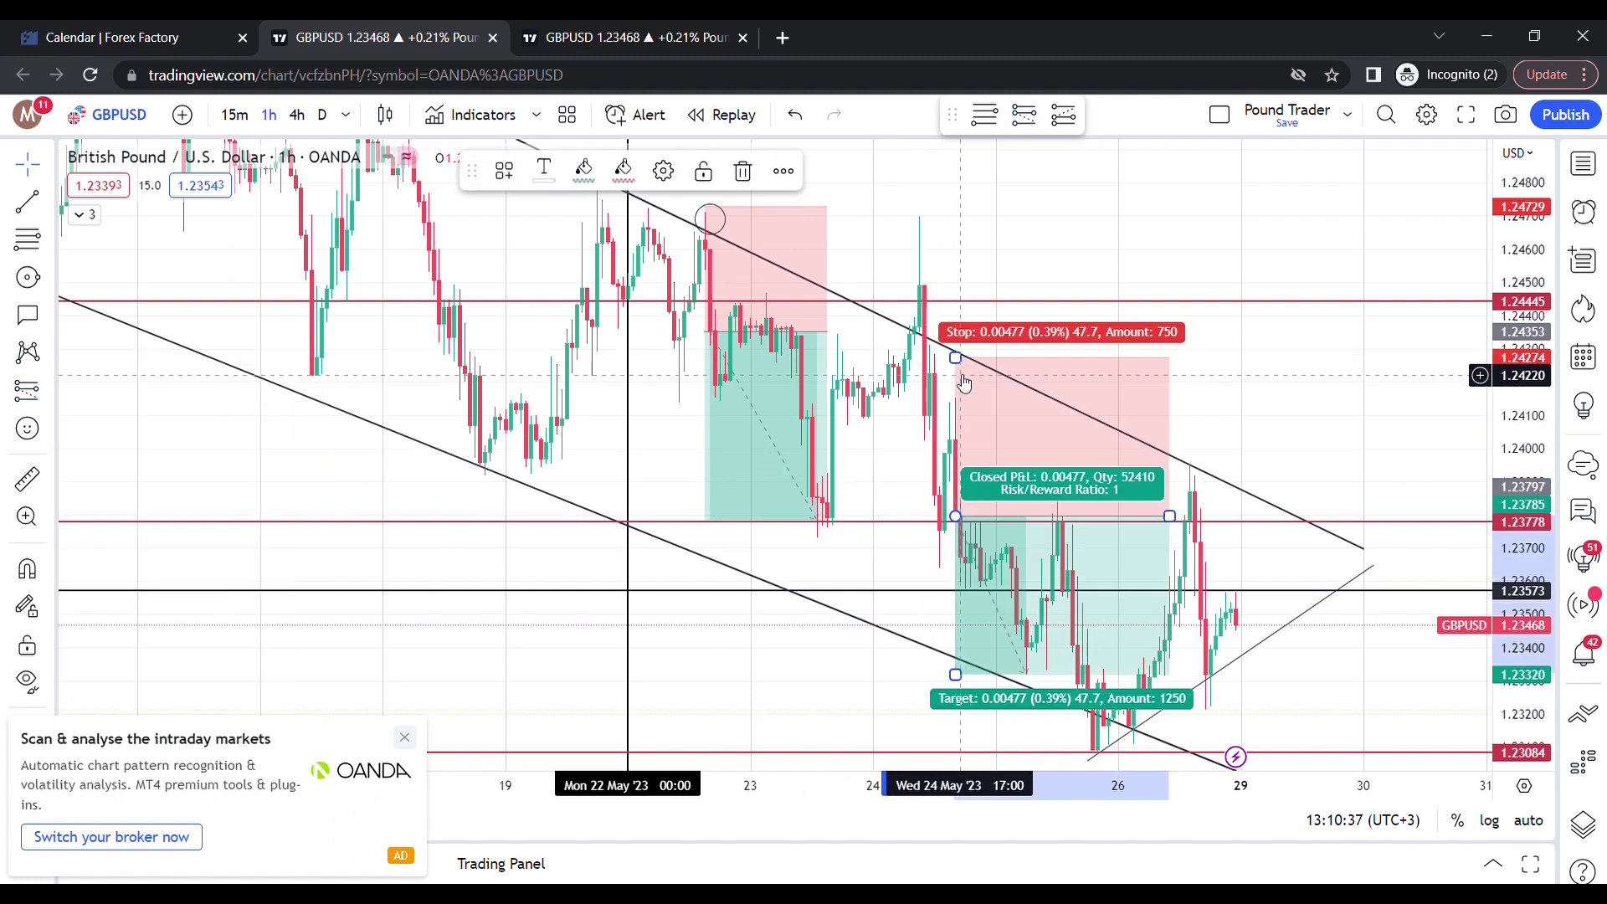
pyautogui.moveTo(961, 364); pyautogui.dragTo(974, 410)
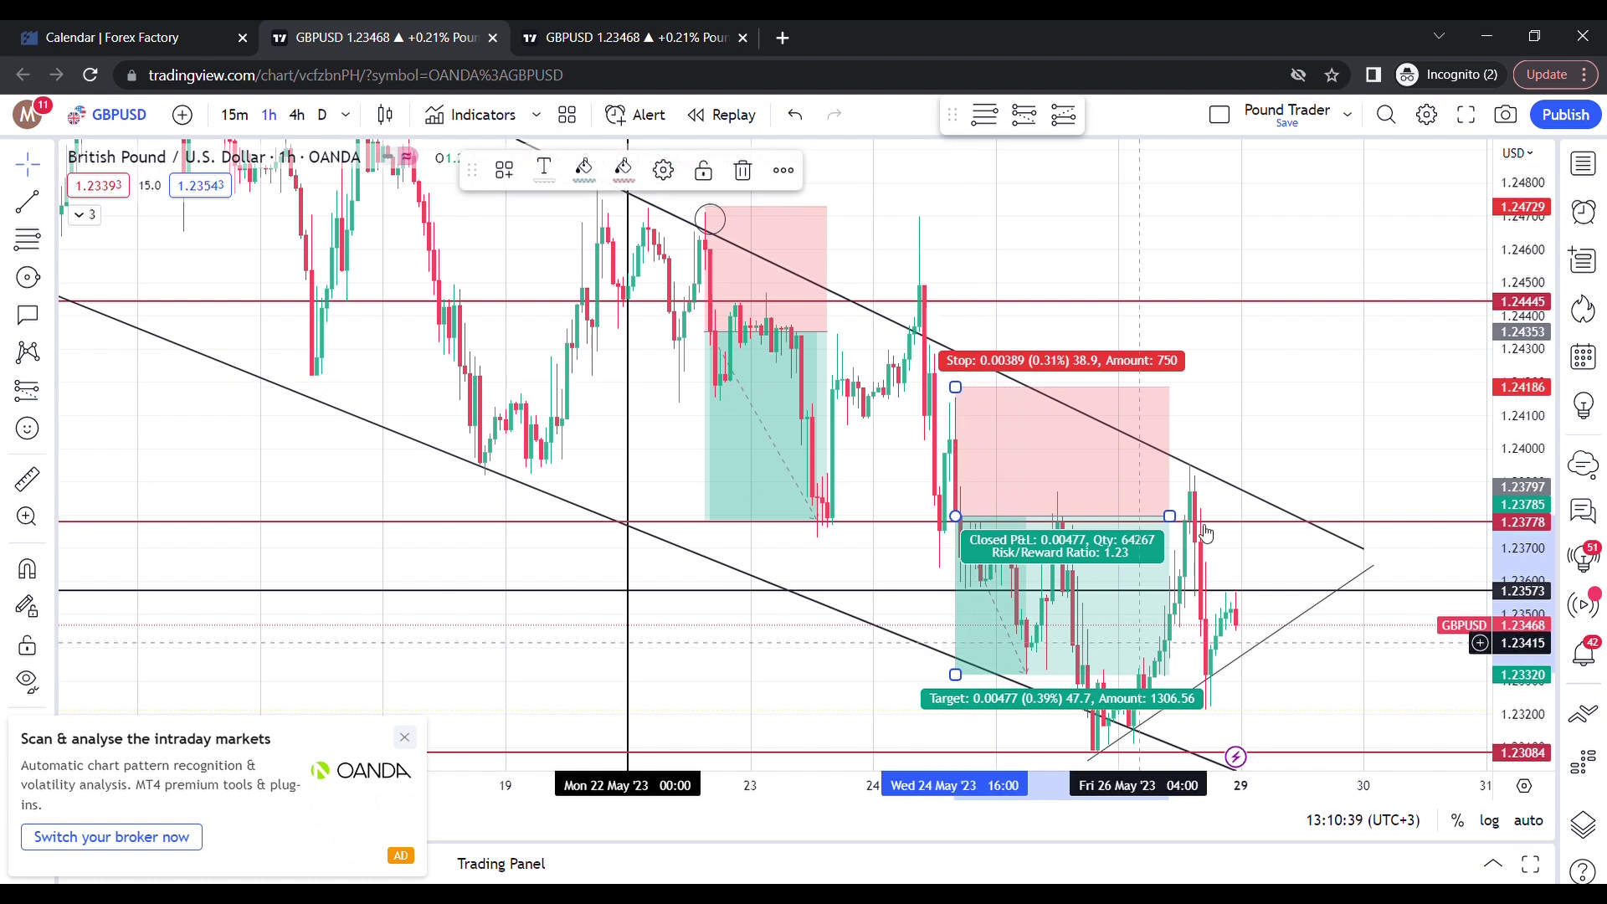
pyautogui.moveTo(959, 682)
pyautogui.mouseDown()
pyautogui.moveTo(906, 548)
pyautogui.moveTo(932, 627)
pyautogui.moveTo(942, 612)
pyautogui.mouseUp()
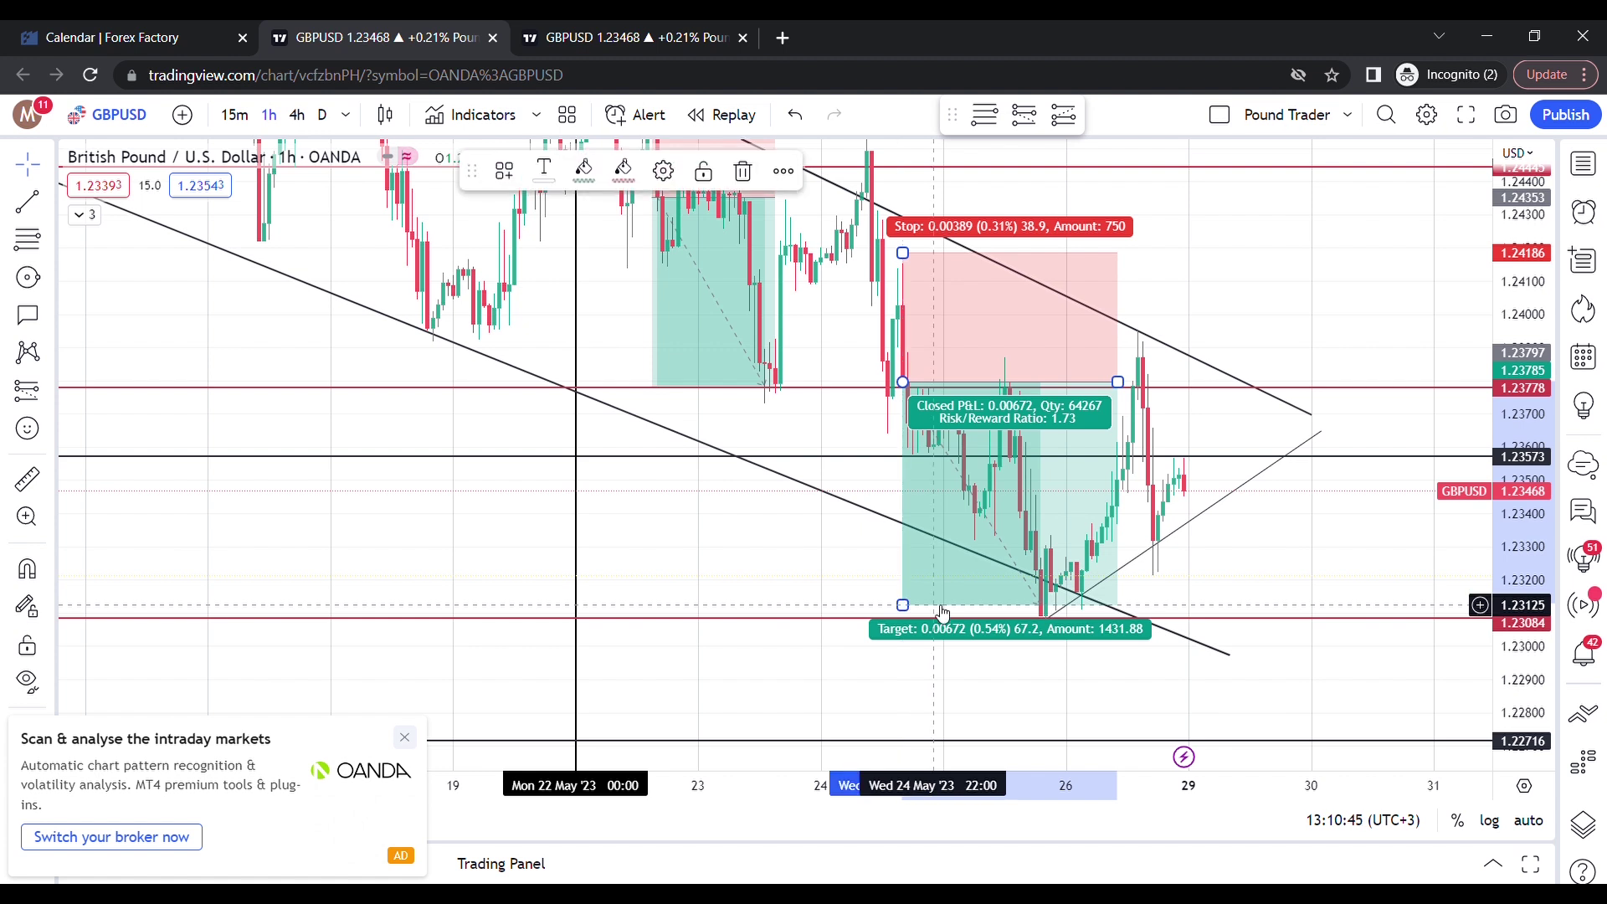
# Redraw the short position near 1.2397 with stop about 0.00341 and target about 0.00600 away.
pyautogui.press('Delete')
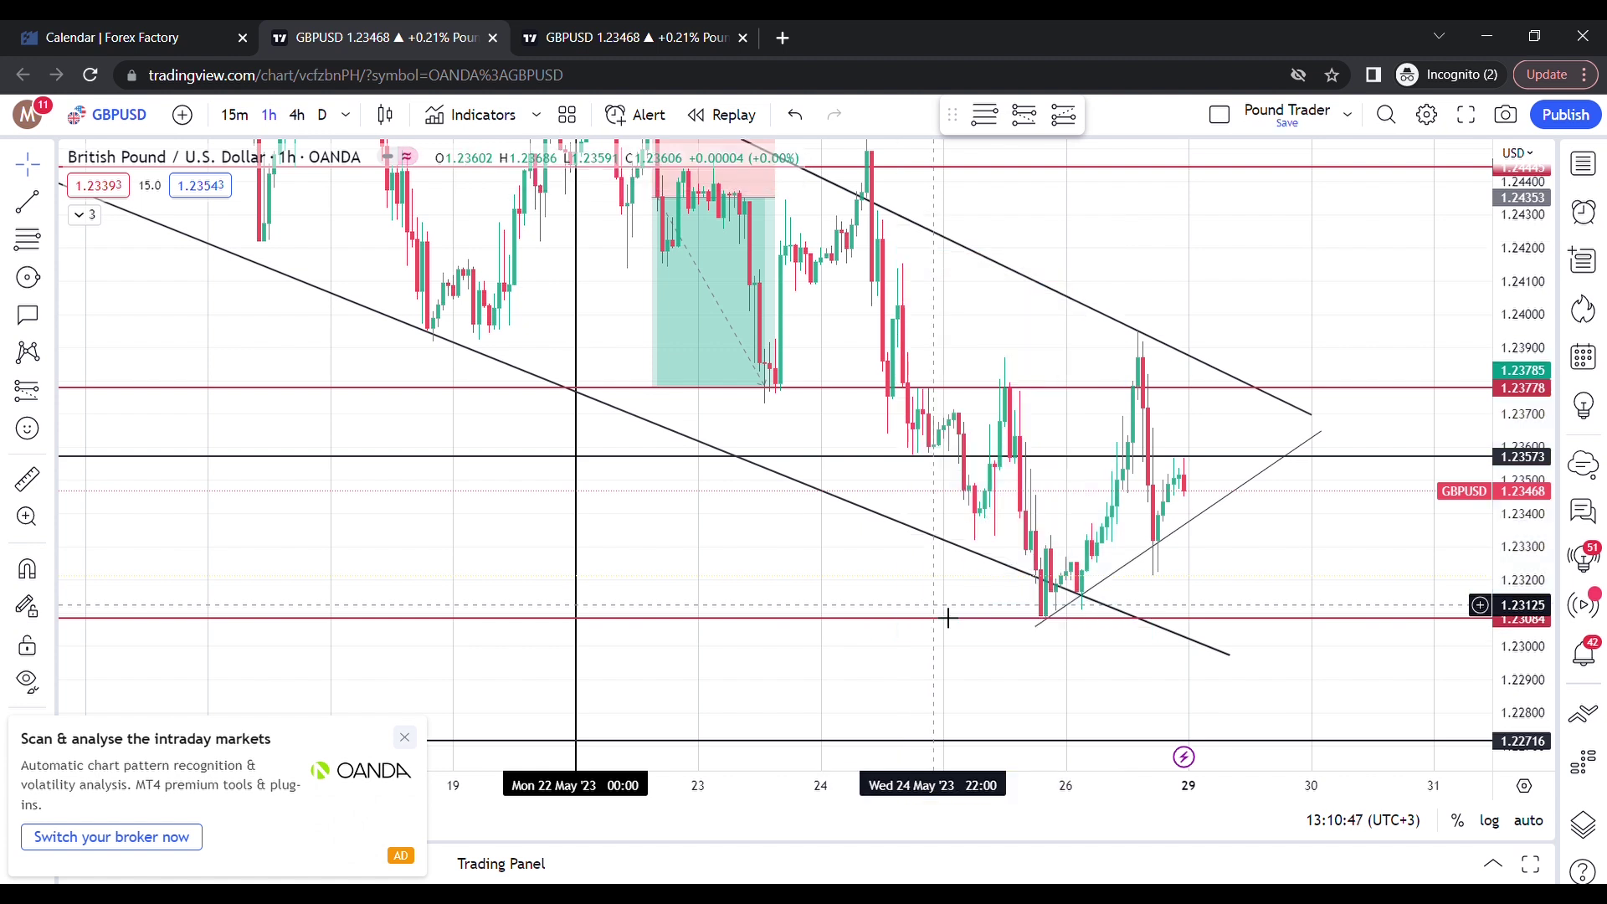
pyautogui.click(51, 391)
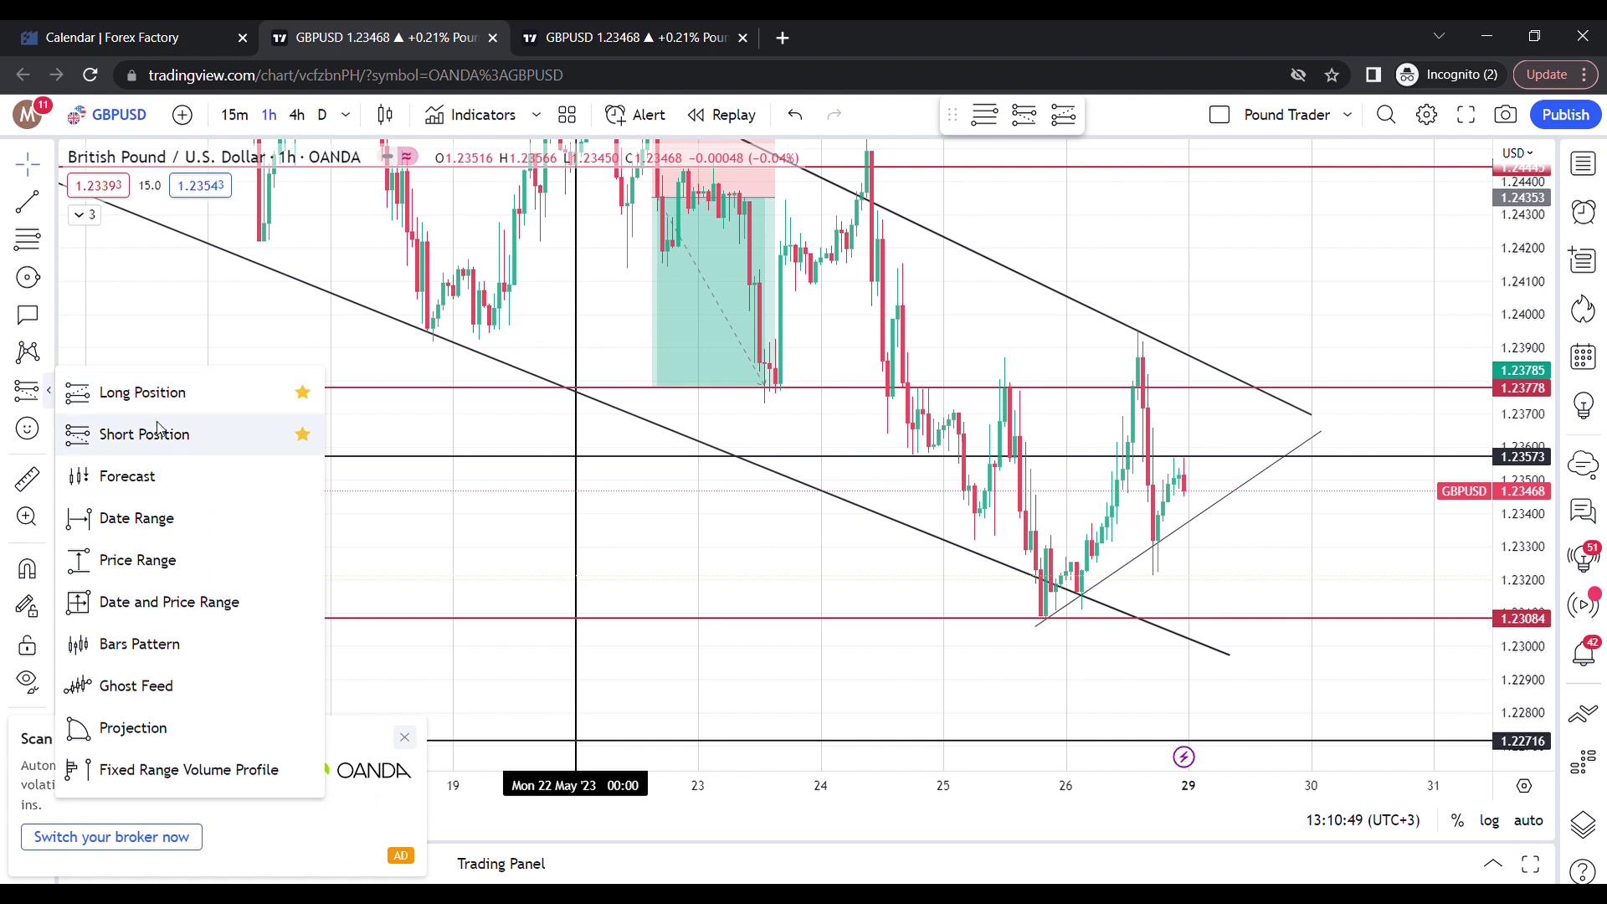
pyautogui.click(100, 430)
pyautogui.click(900, 327)
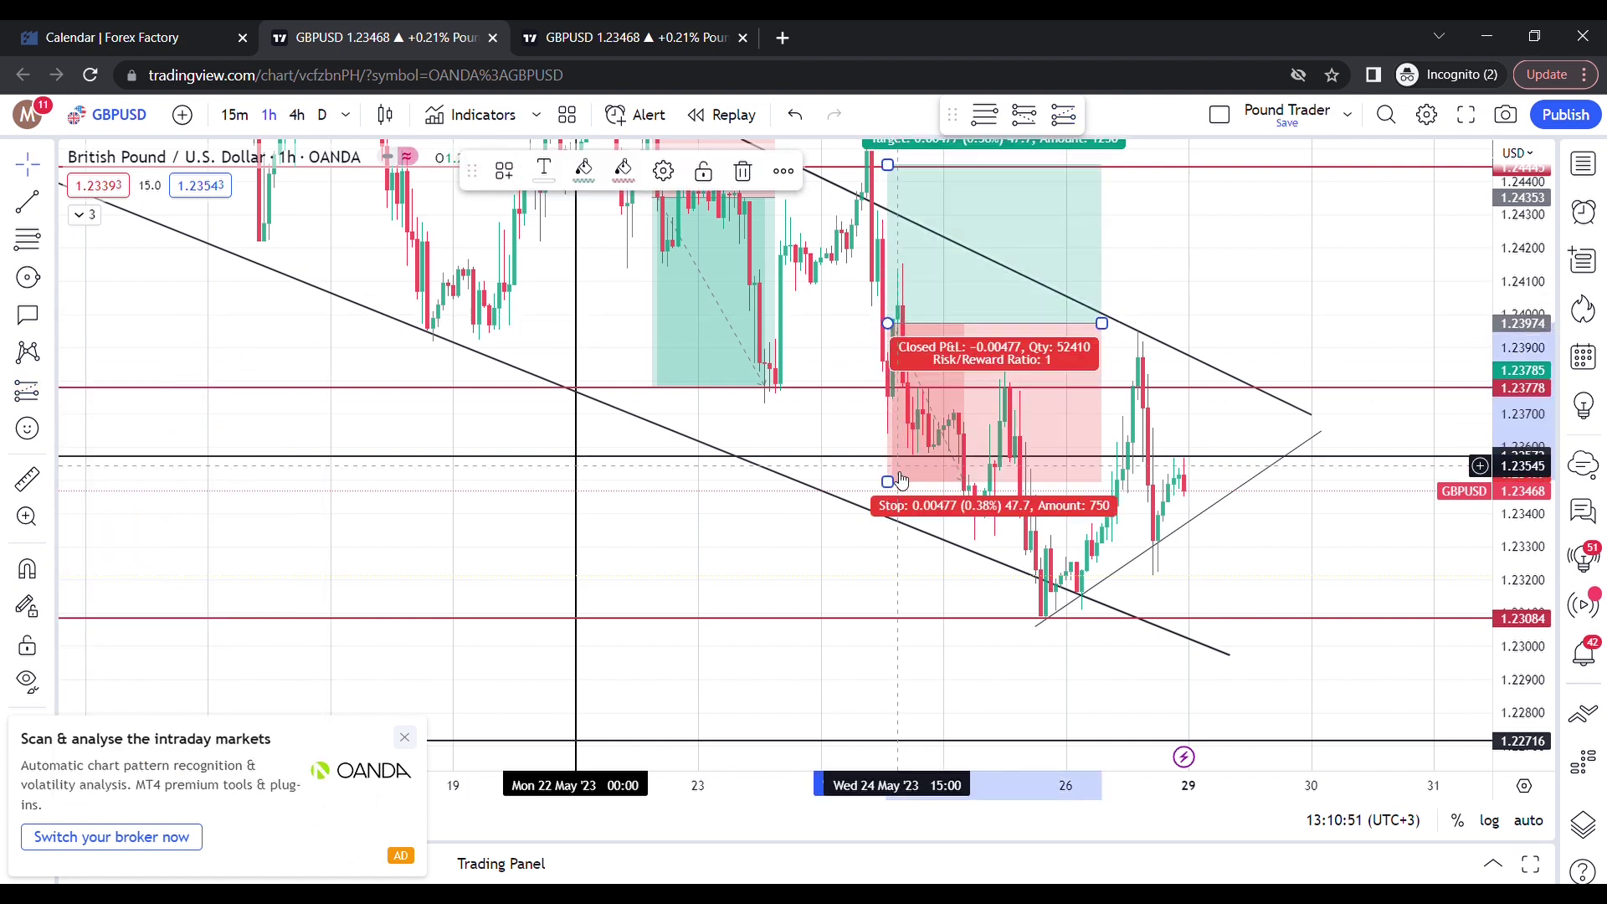
pyautogui.moveTo(898, 499); pyautogui.dragTo(898, 443)
pyautogui.moveTo(1263, 251); pyautogui.dragTo(1272, 396)
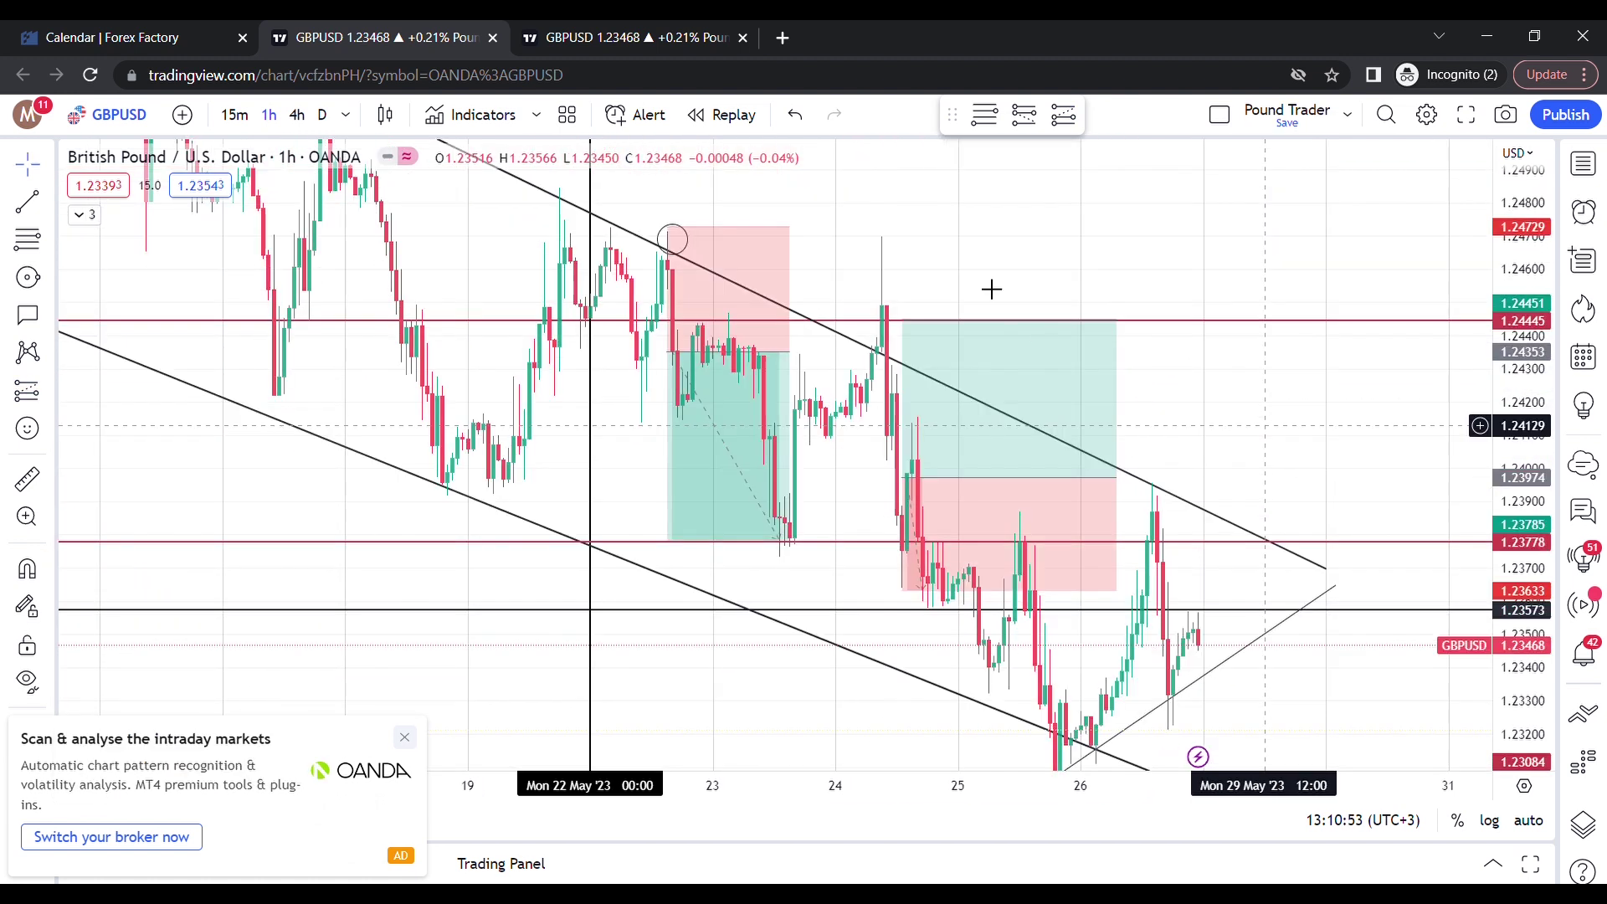
pyautogui.moveTo(905, 311); pyautogui.dragTo(905, 272)
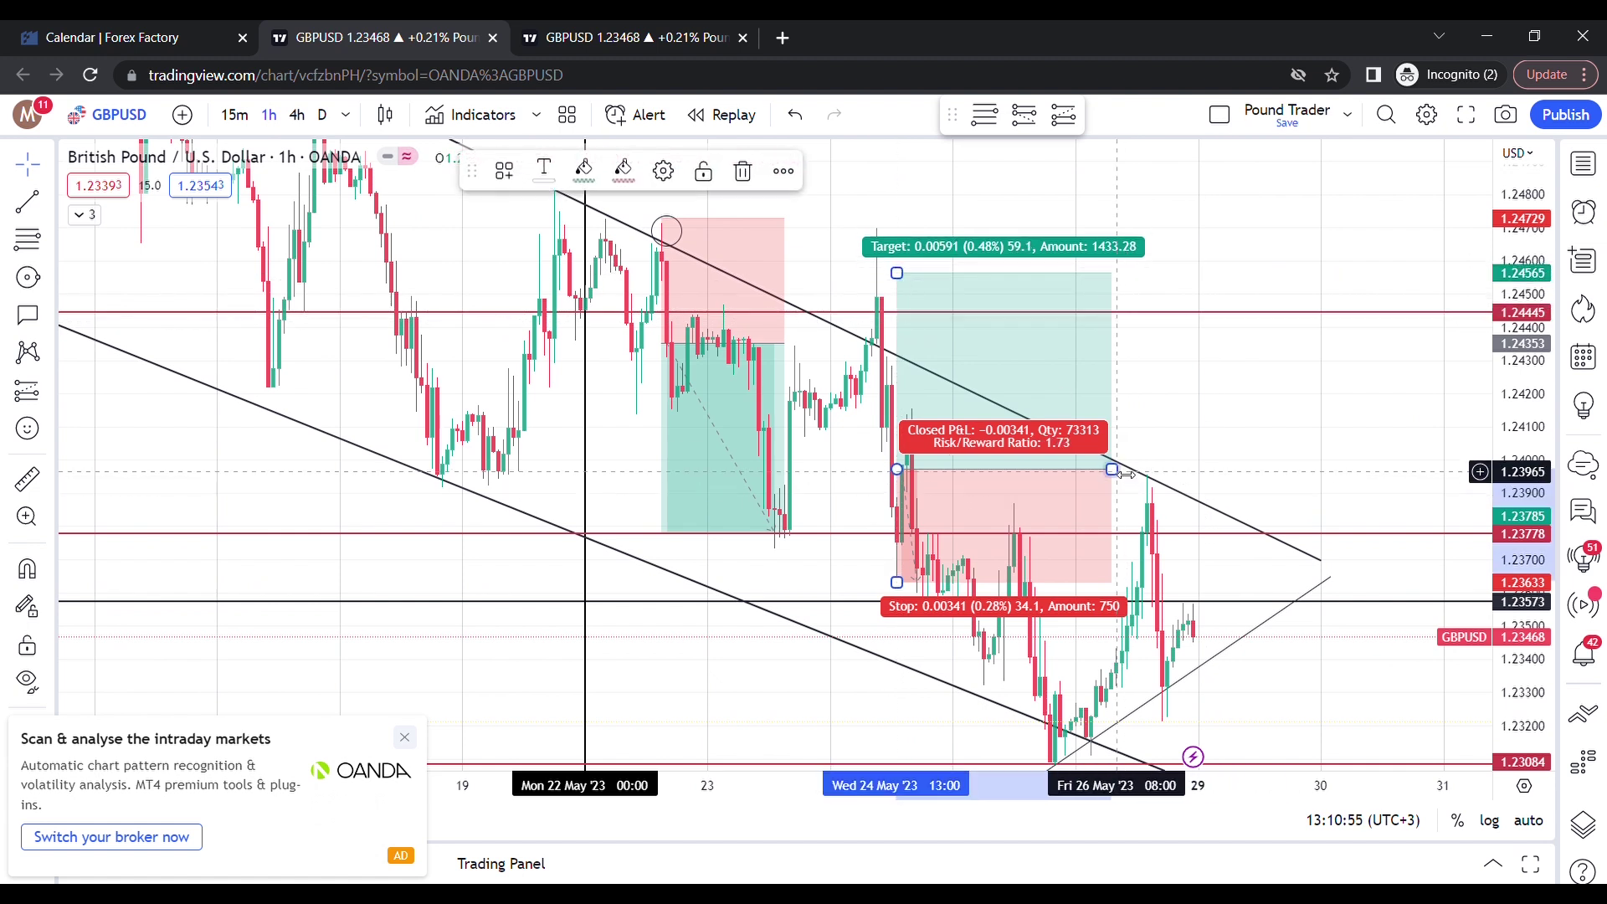
# Narrow the position box at 24 May and move to the 4h chart.
pyautogui.moveTo(1111, 468); pyautogui.dragTo(954, 295)
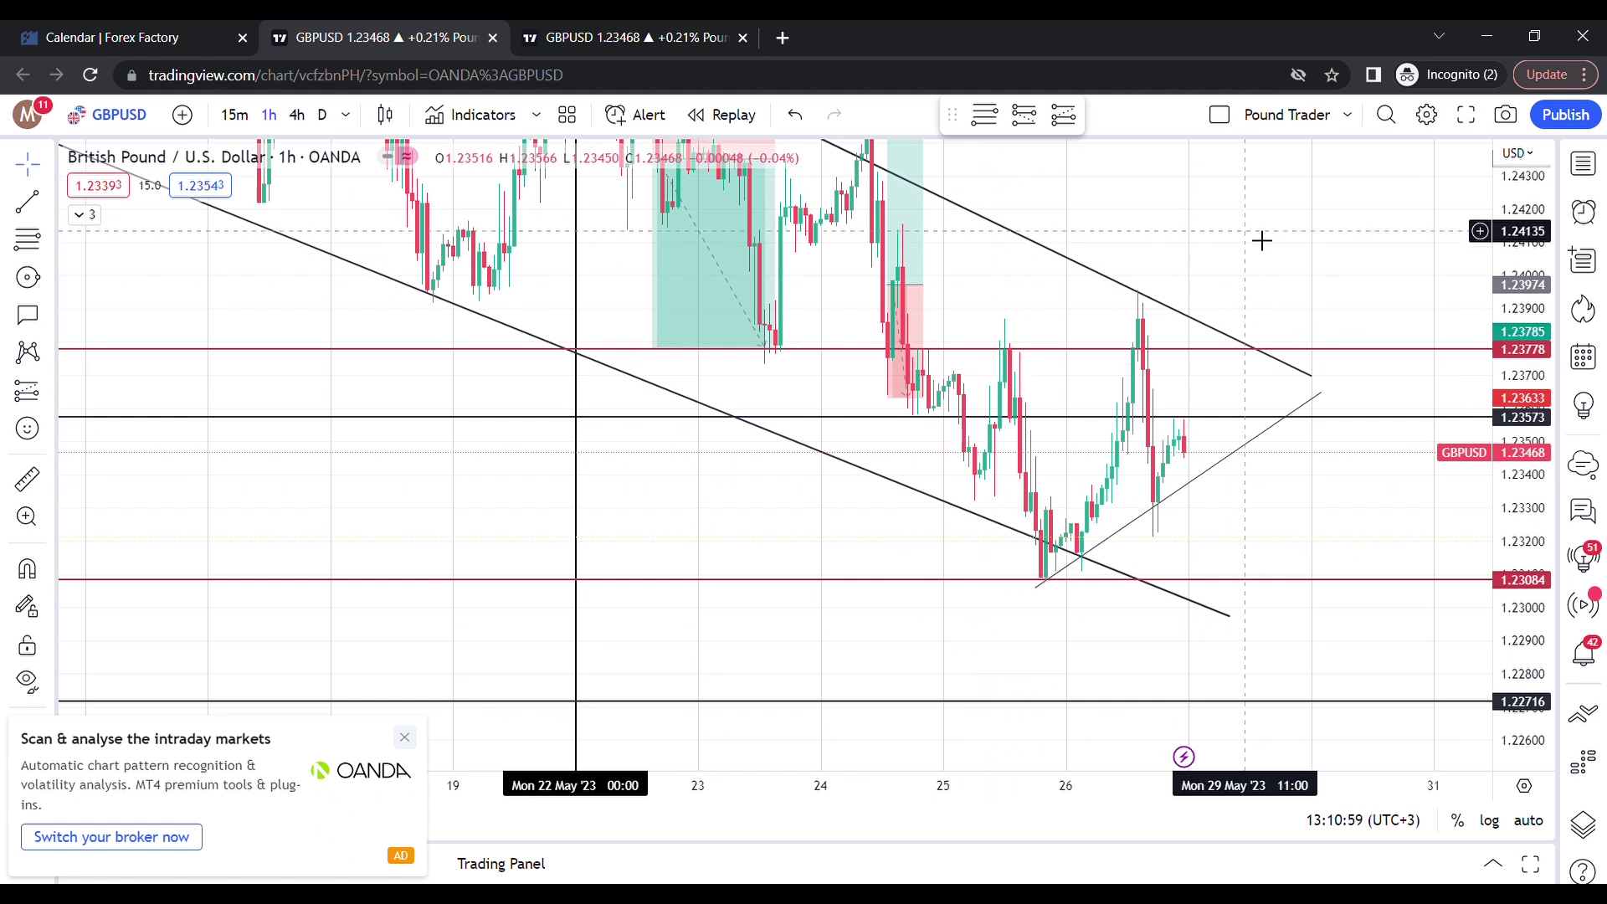
pyautogui.moveTo(1275, 276); pyautogui.dragTo(1280, 401)
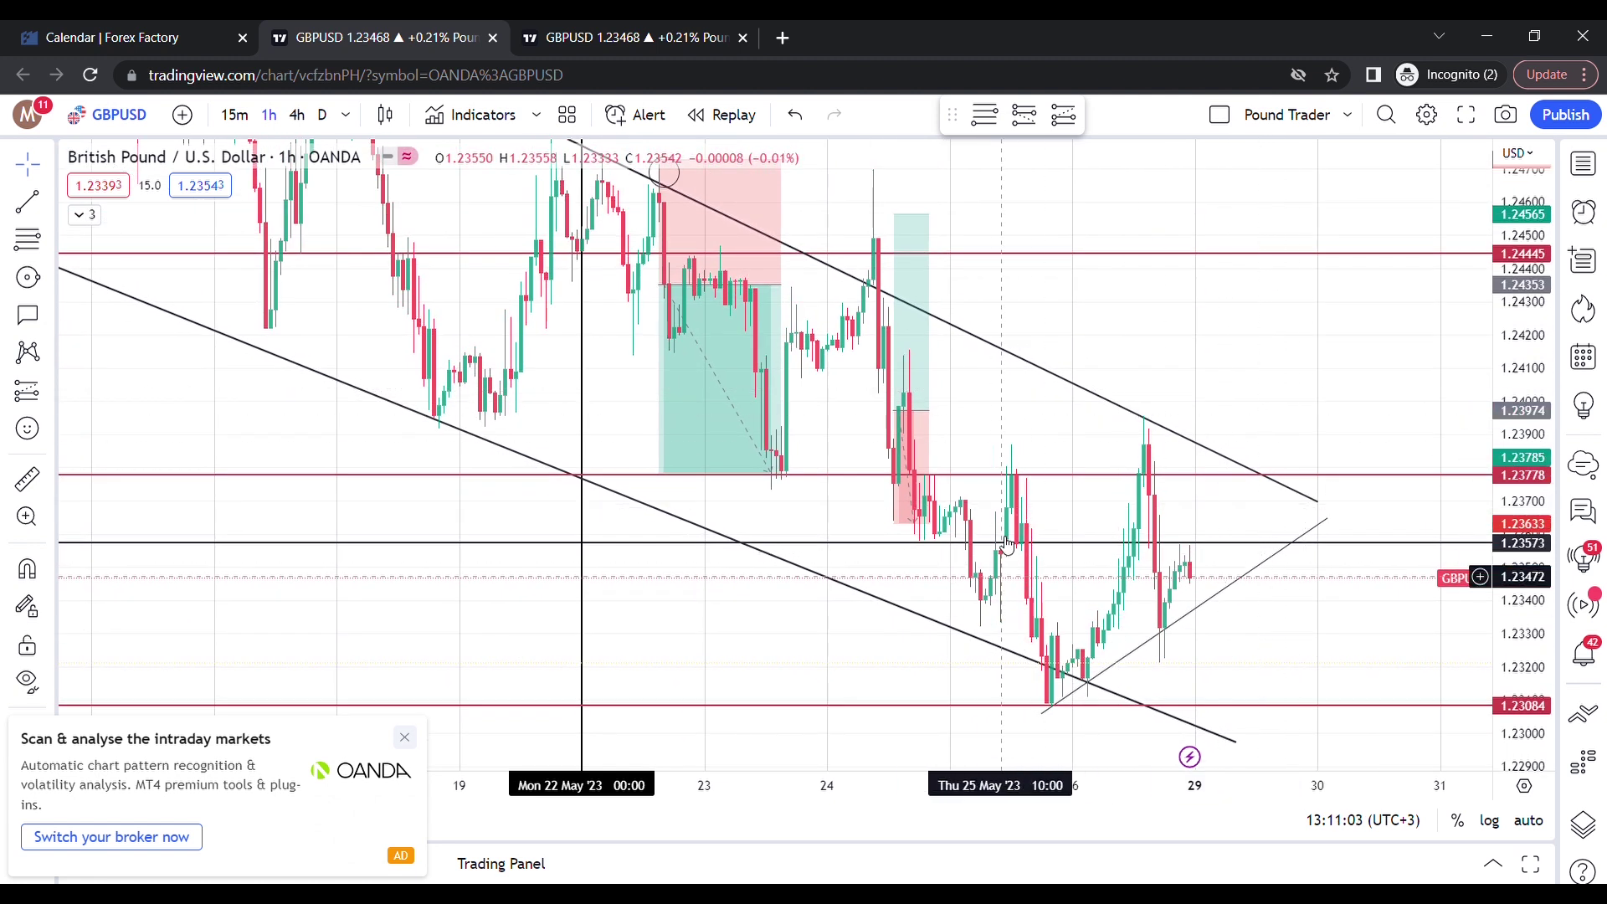
pyautogui.click(619, 35)
# Start a path from the 24 May high on the 4h chart, cancel it, and return to 1h.
pyautogui.hscroll(3, 1126, 309)
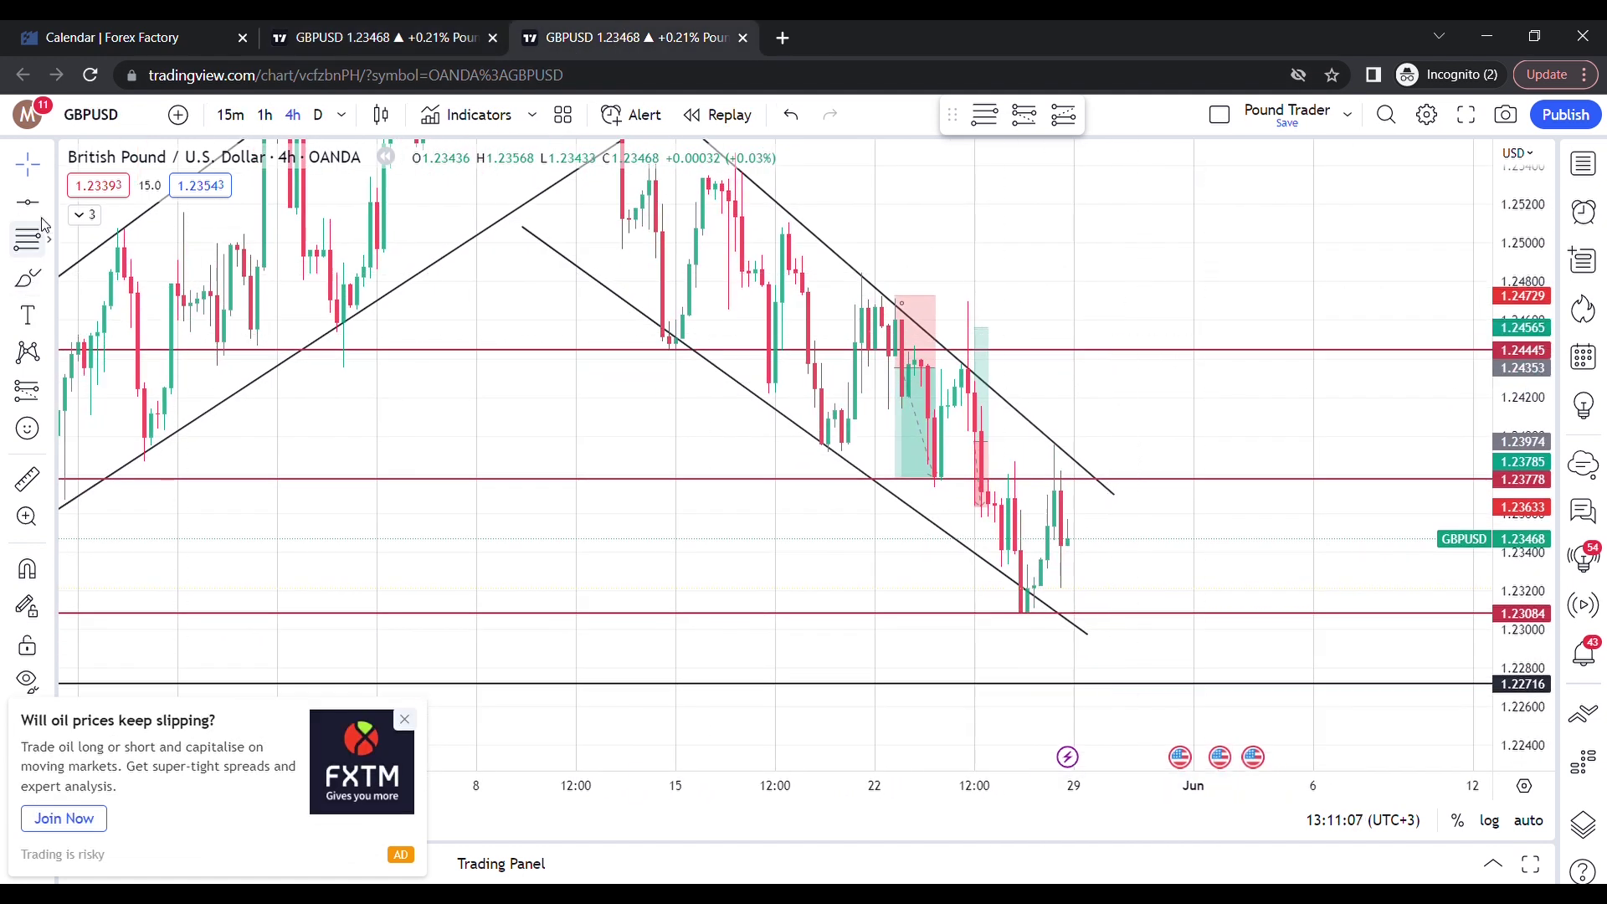
pyautogui.click(52, 280)
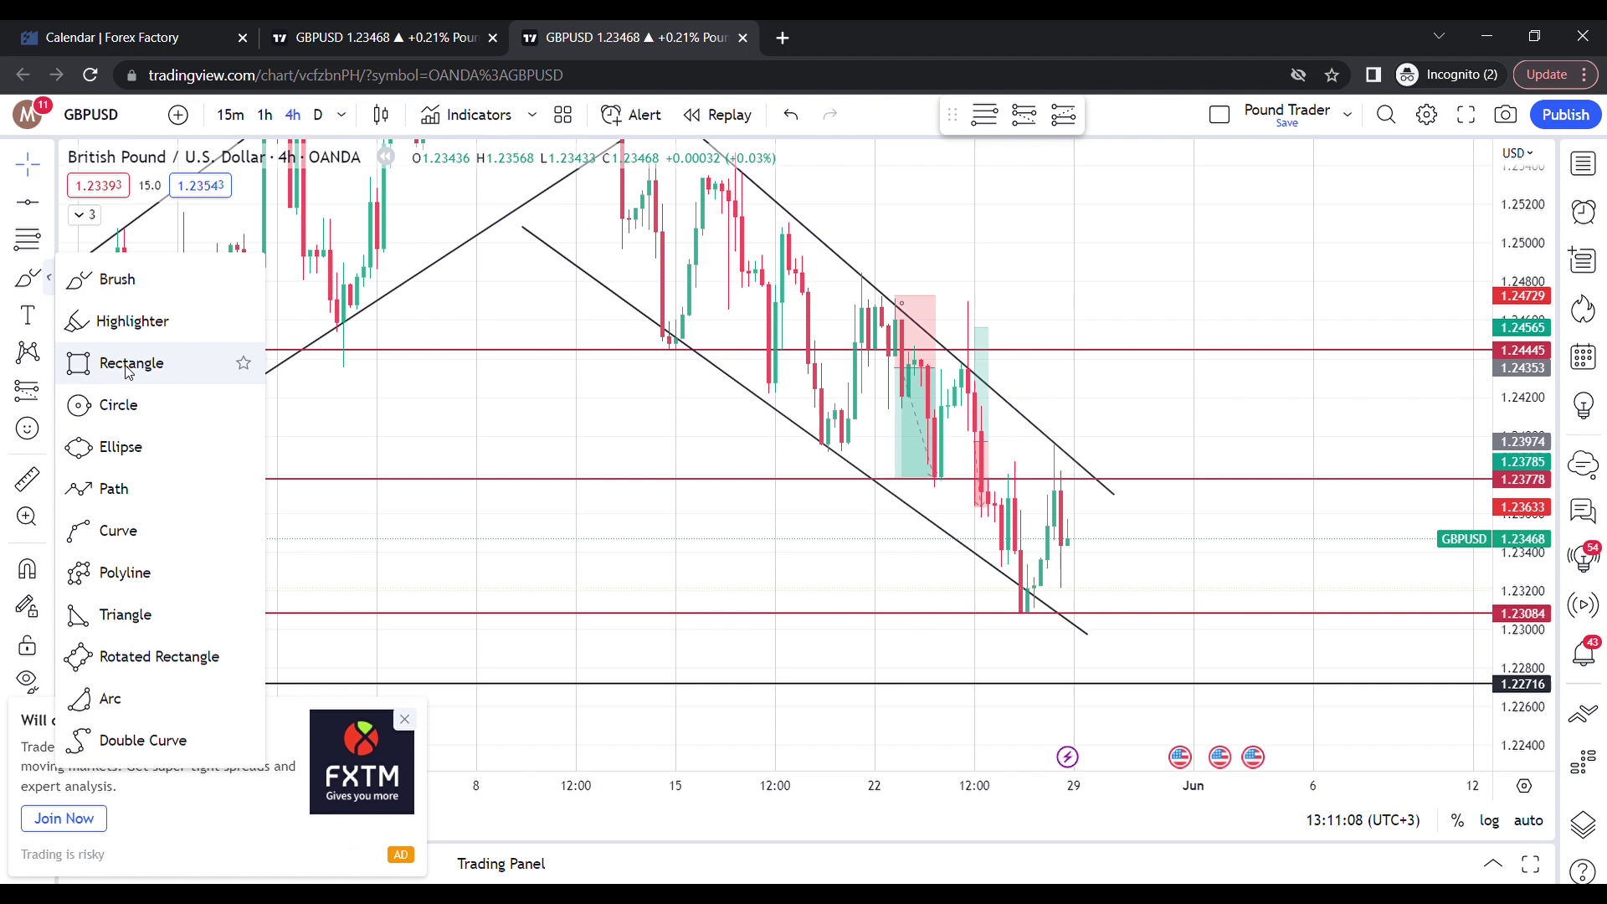
pyautogui.click(106, 489)
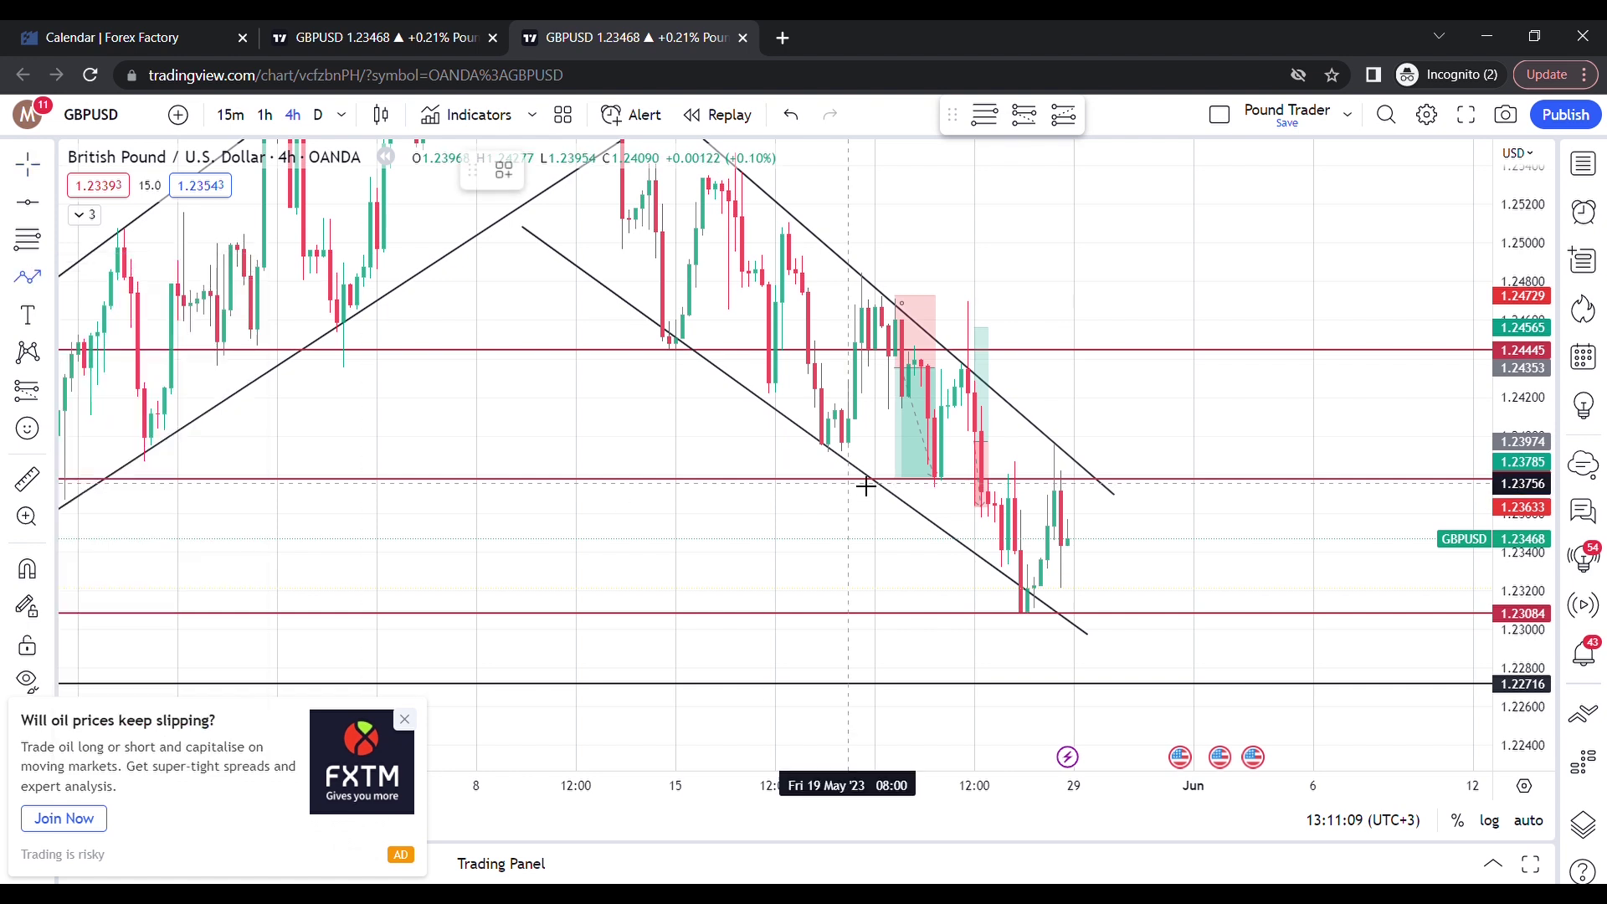
pyautogui.click(970, 330)
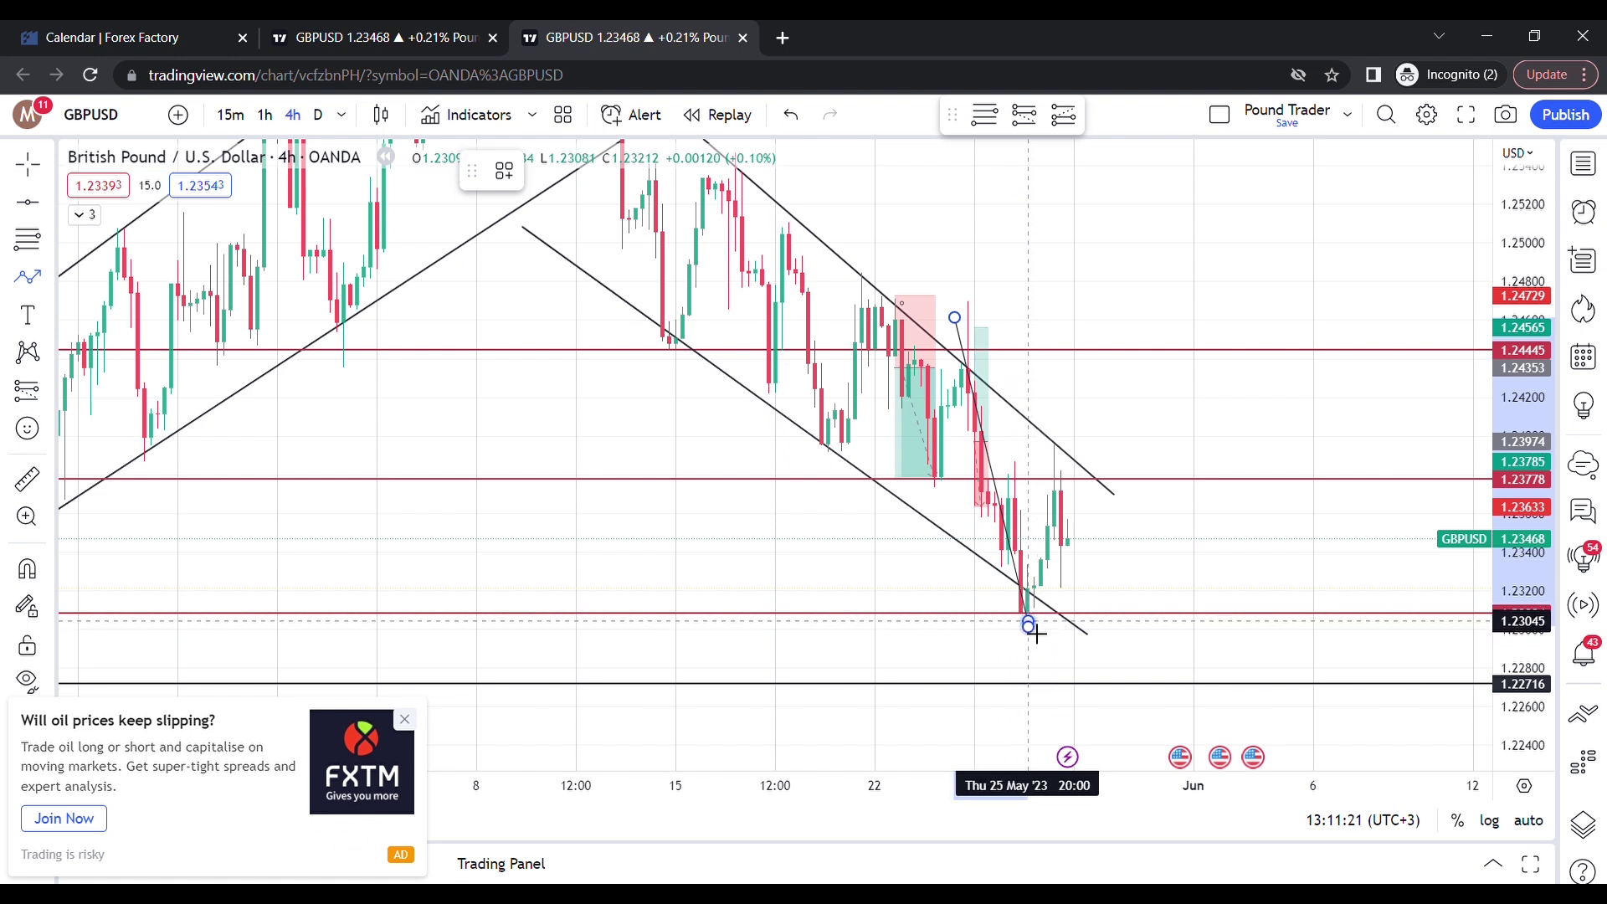
pyautogui.press('Escape')
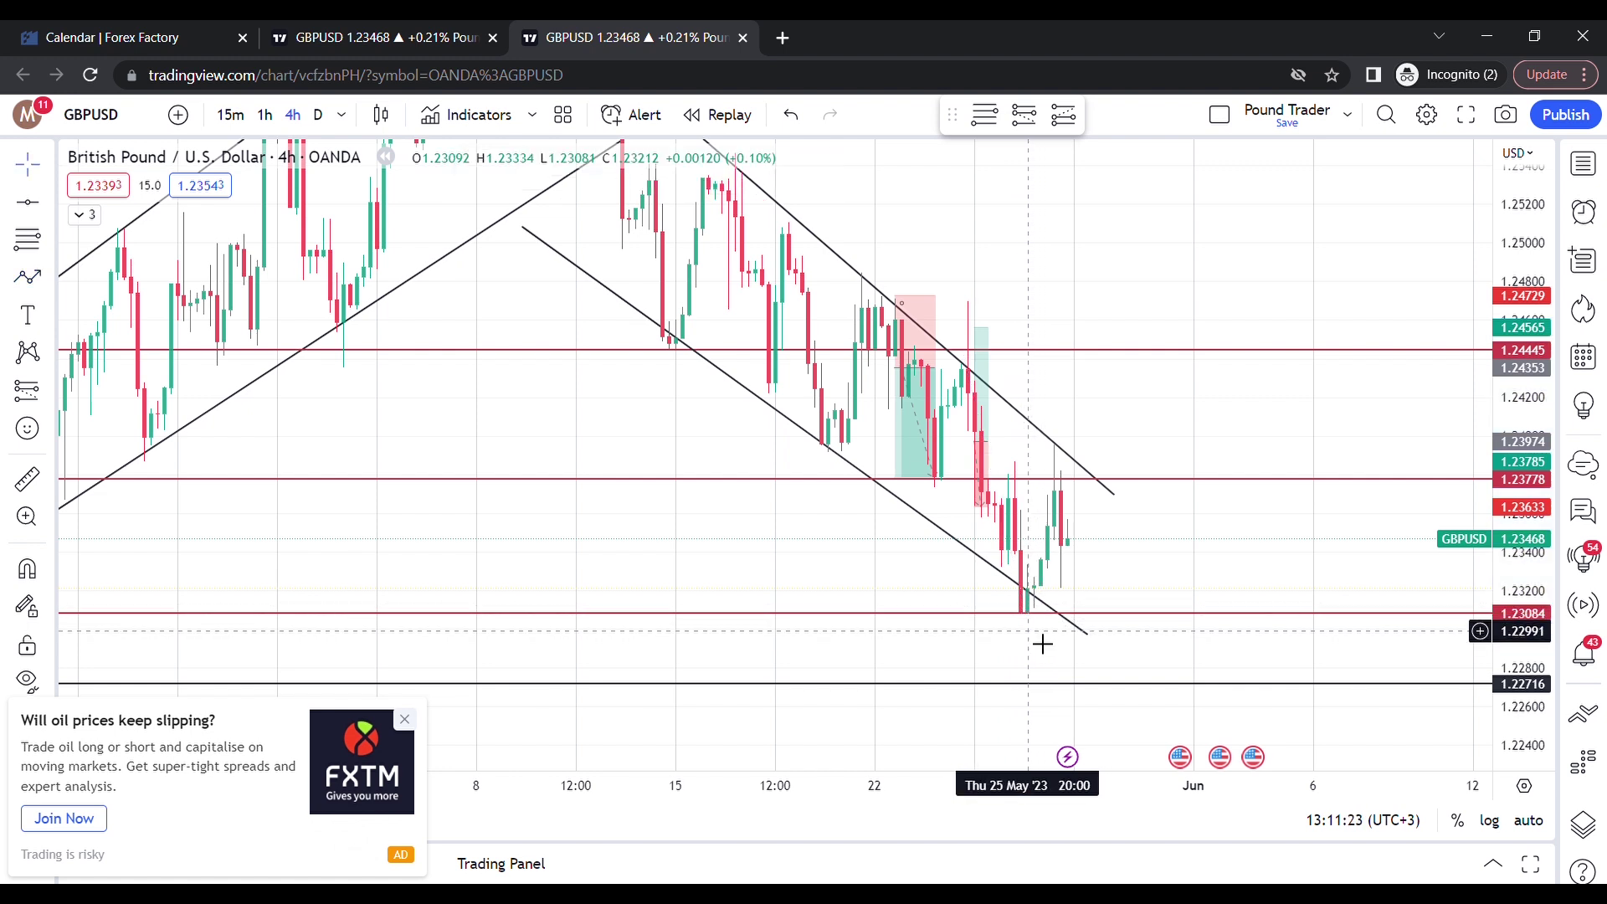
pyautogui.click(375, 30)
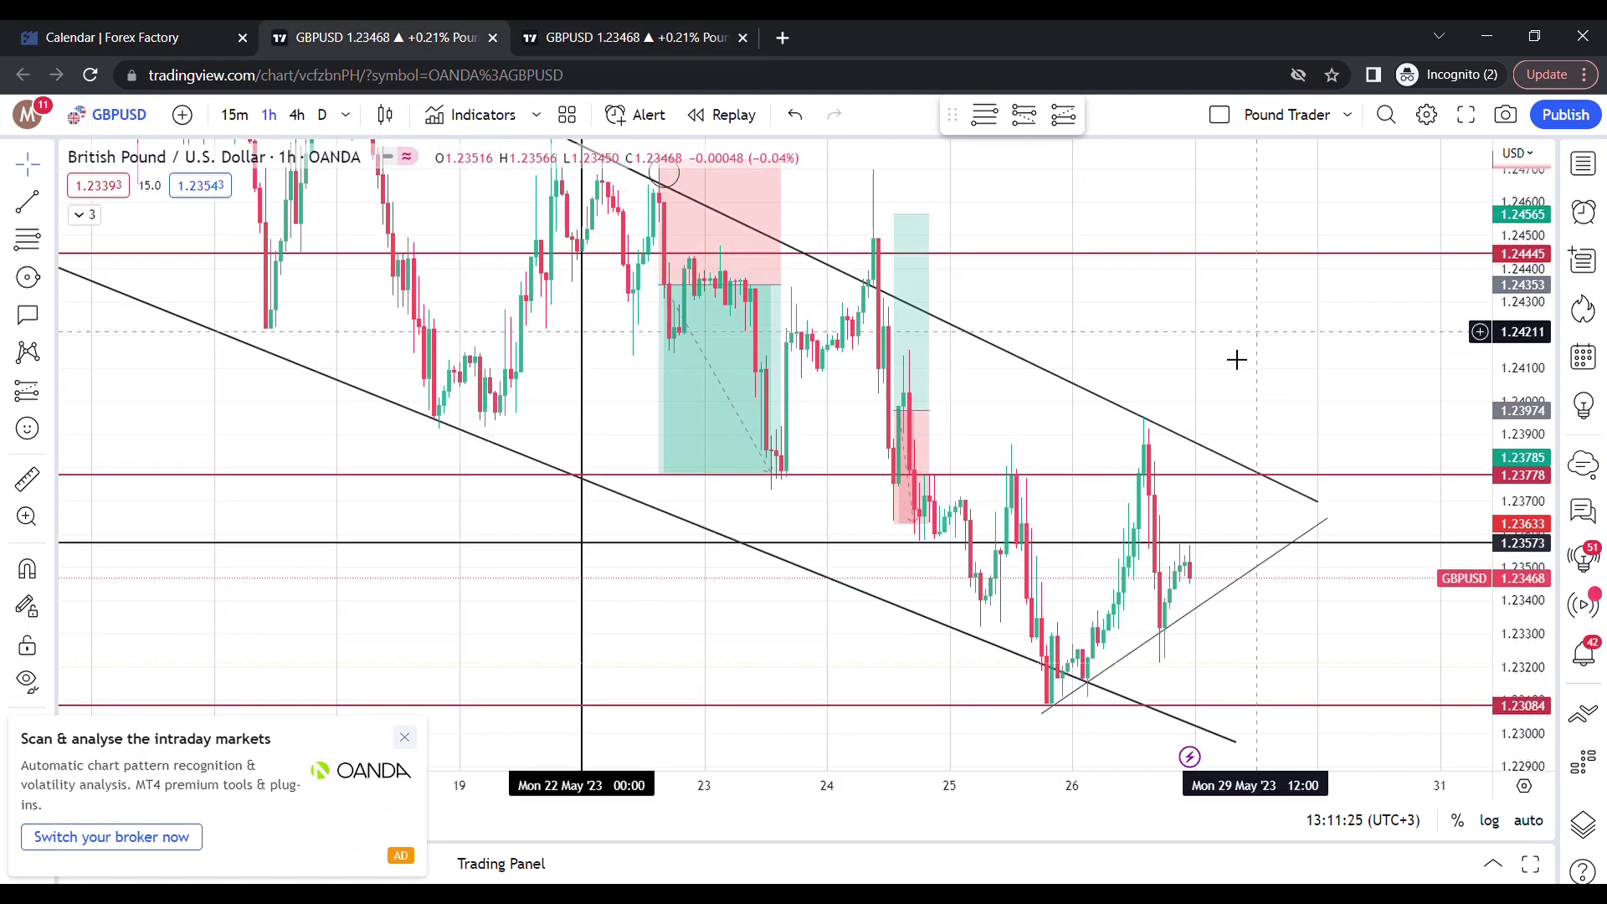
# Briefly show the EMA 20 line on the 1h chart, then hide it again.
pyautogui.moveTo(1237, 358); pyautogui.dragTo(1104, 388)
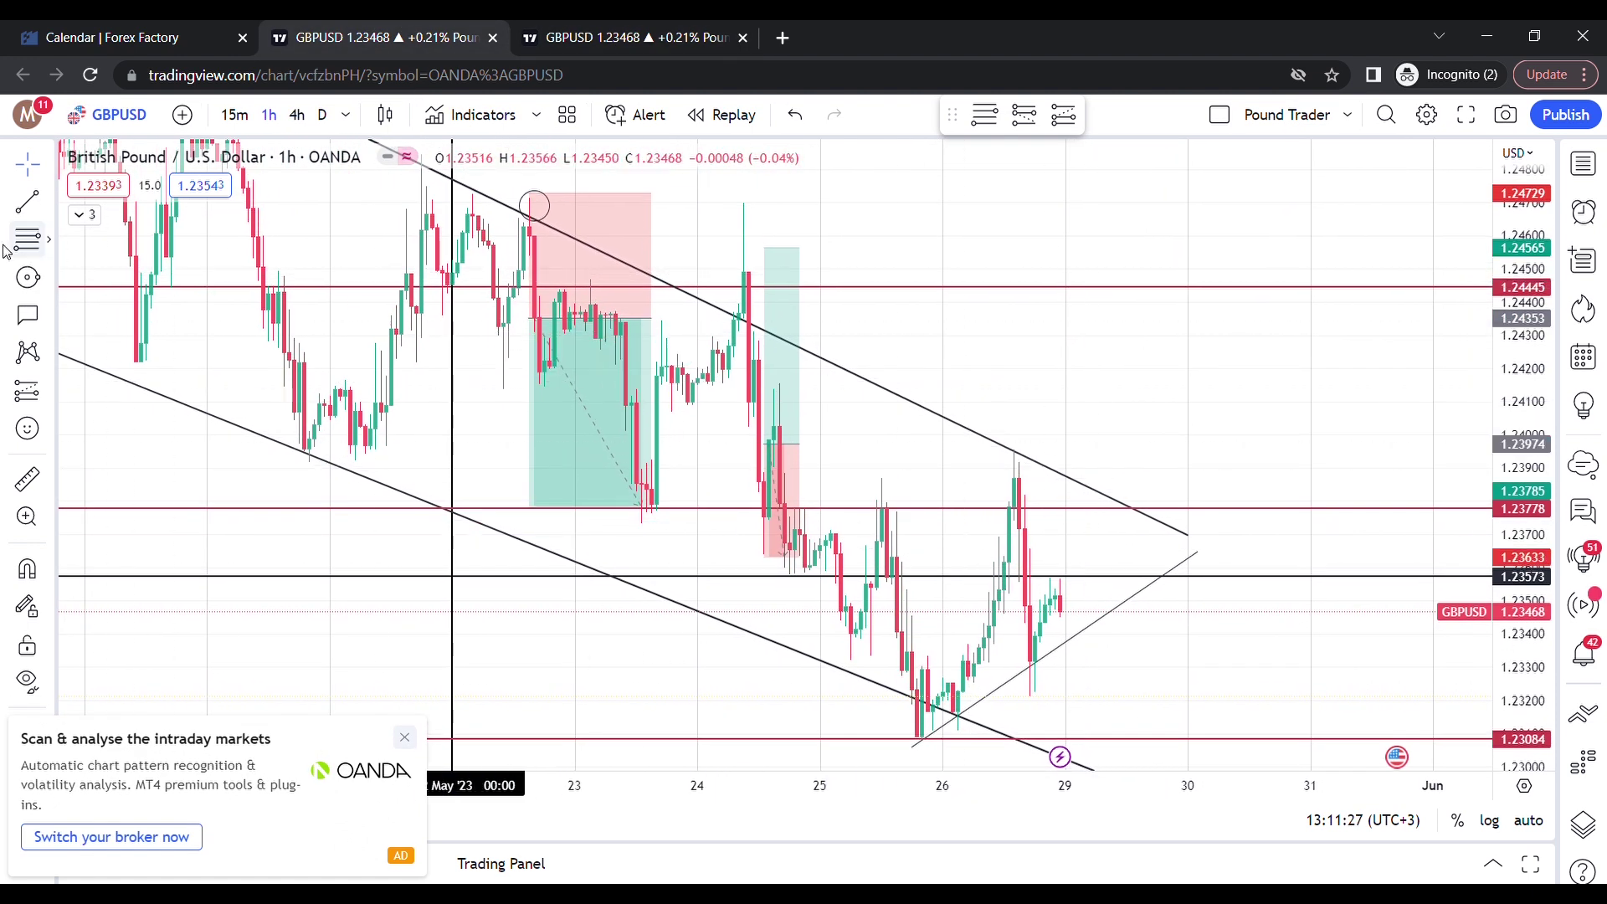
pyautogui.click(88, 217)
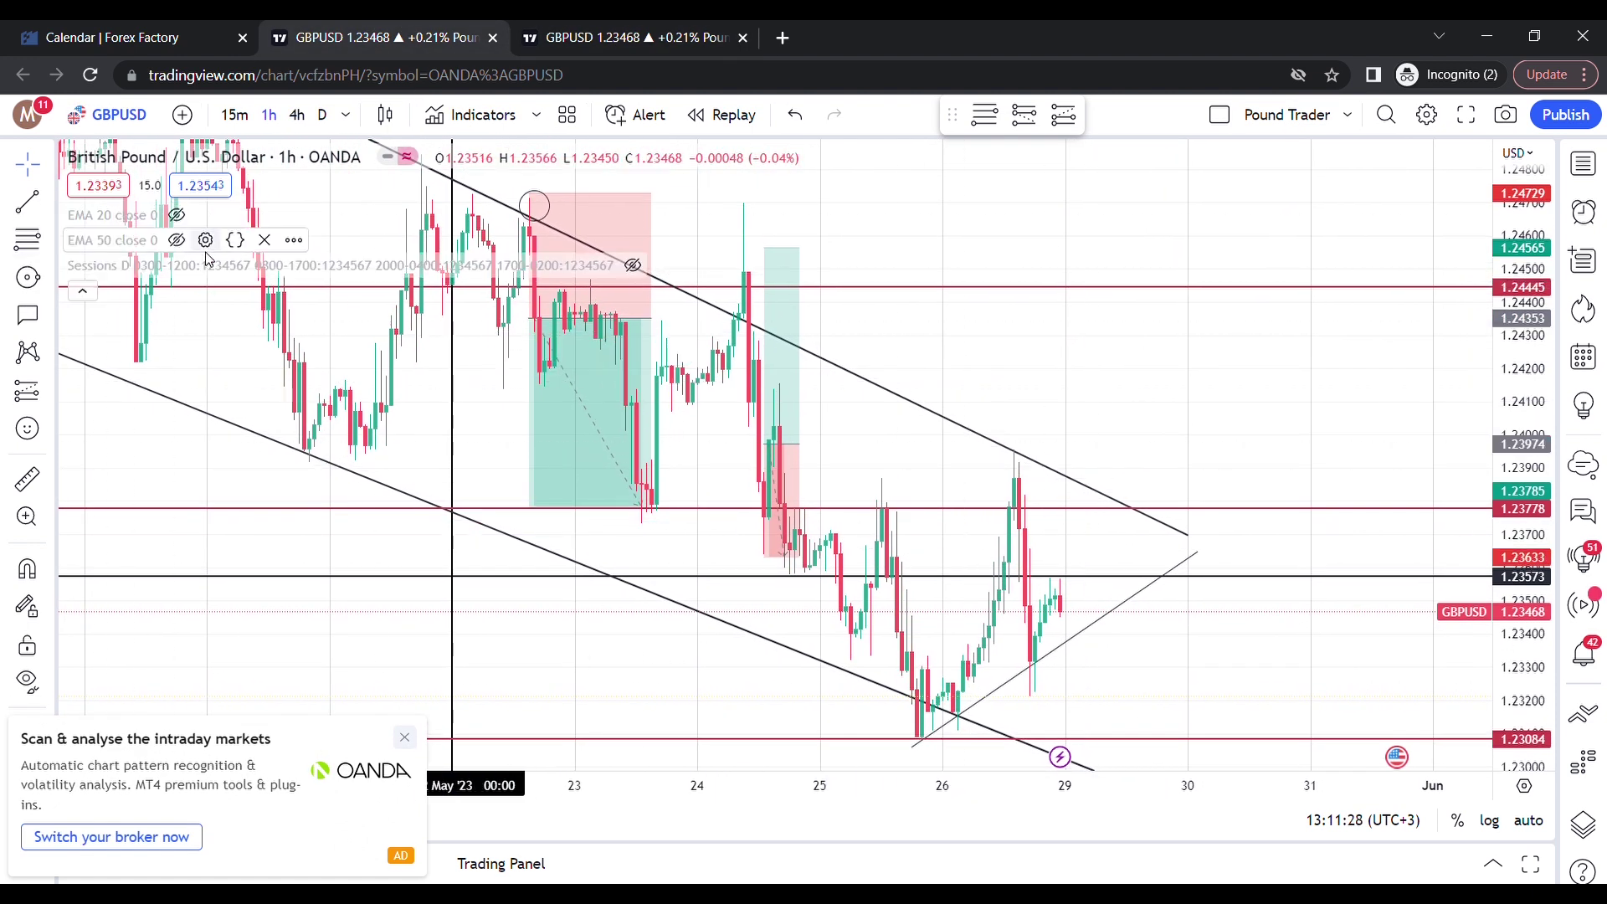
pyautogui.click(176, 215)
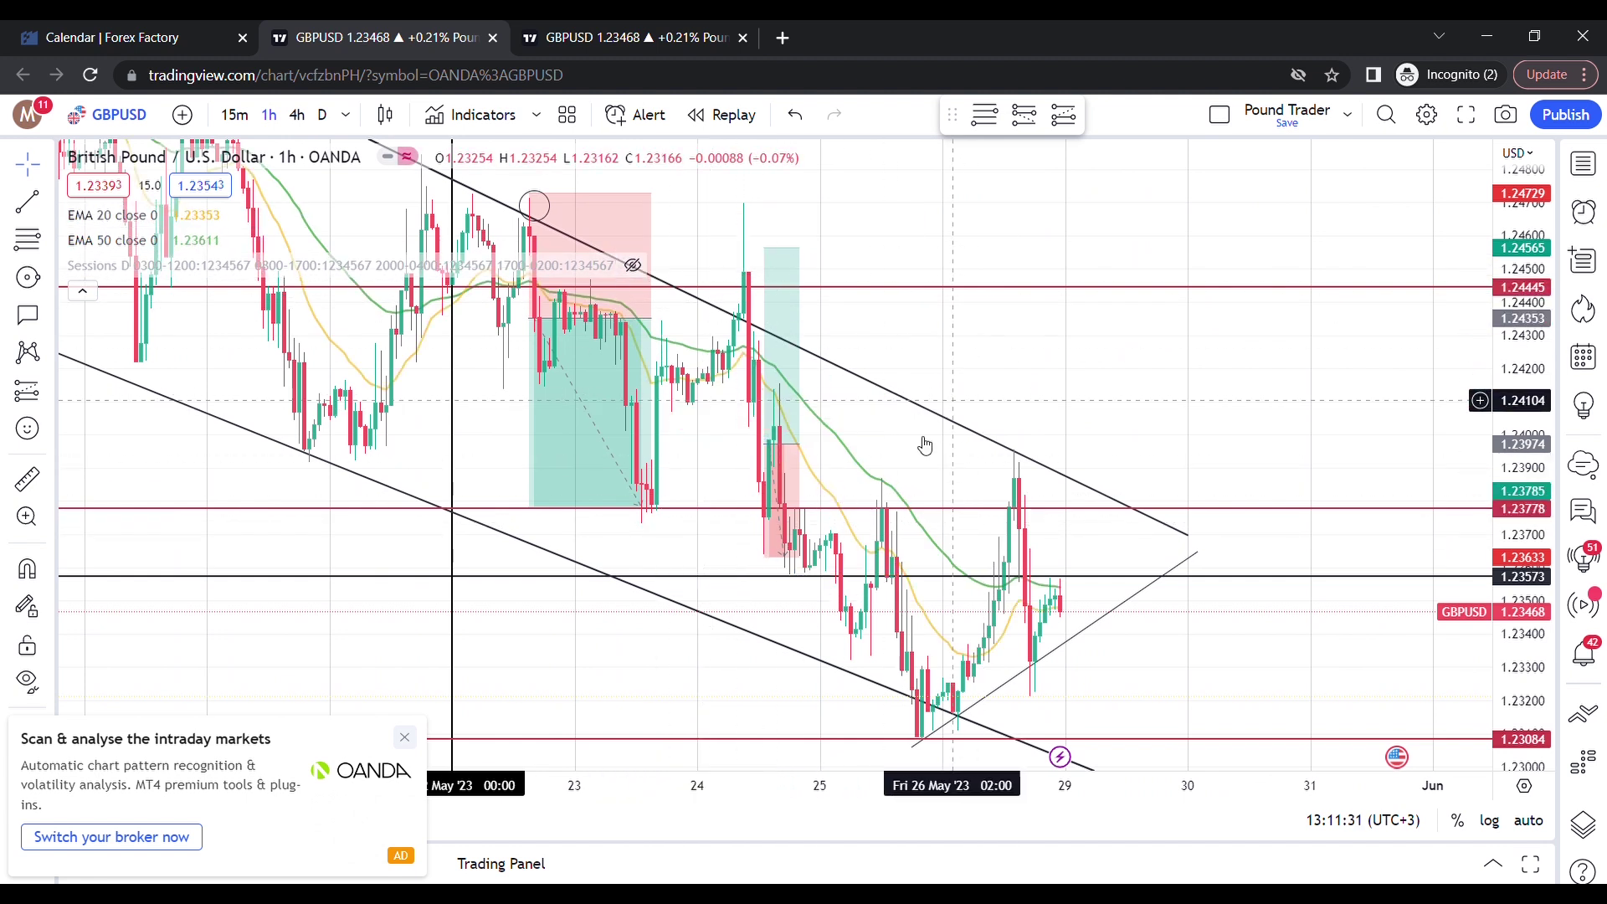
pyautogui.moveTo(163, 248)
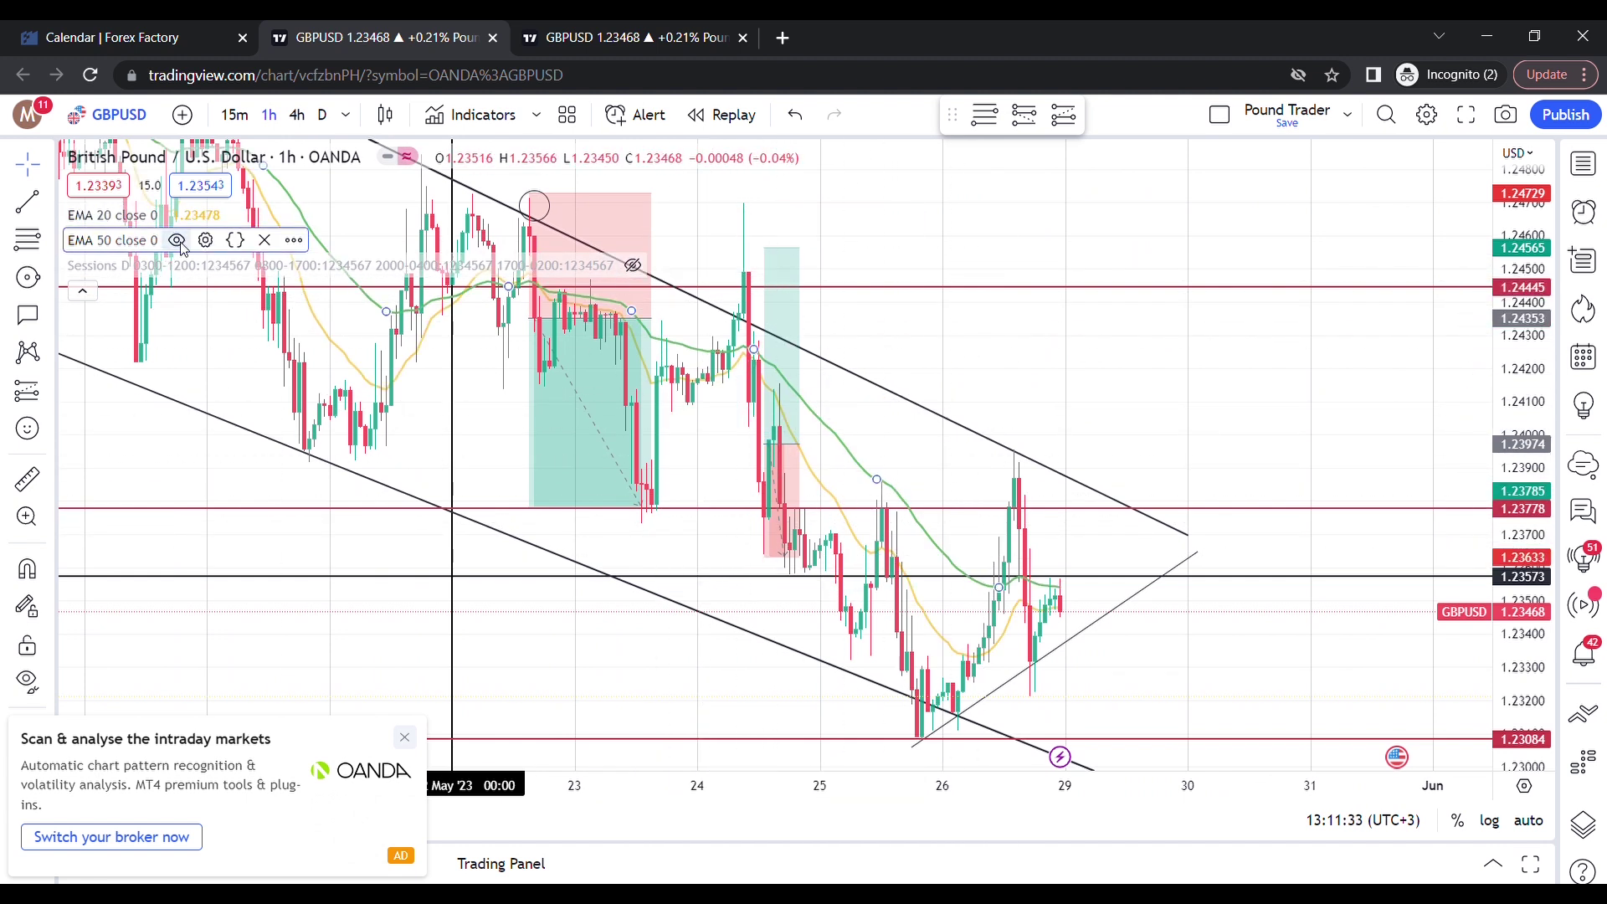
pyautogui.click(175, 214)
# Draw a trend line from the 24 May high to the 26 May low, then switch to 4h.
pyautogui.click(30, 204)
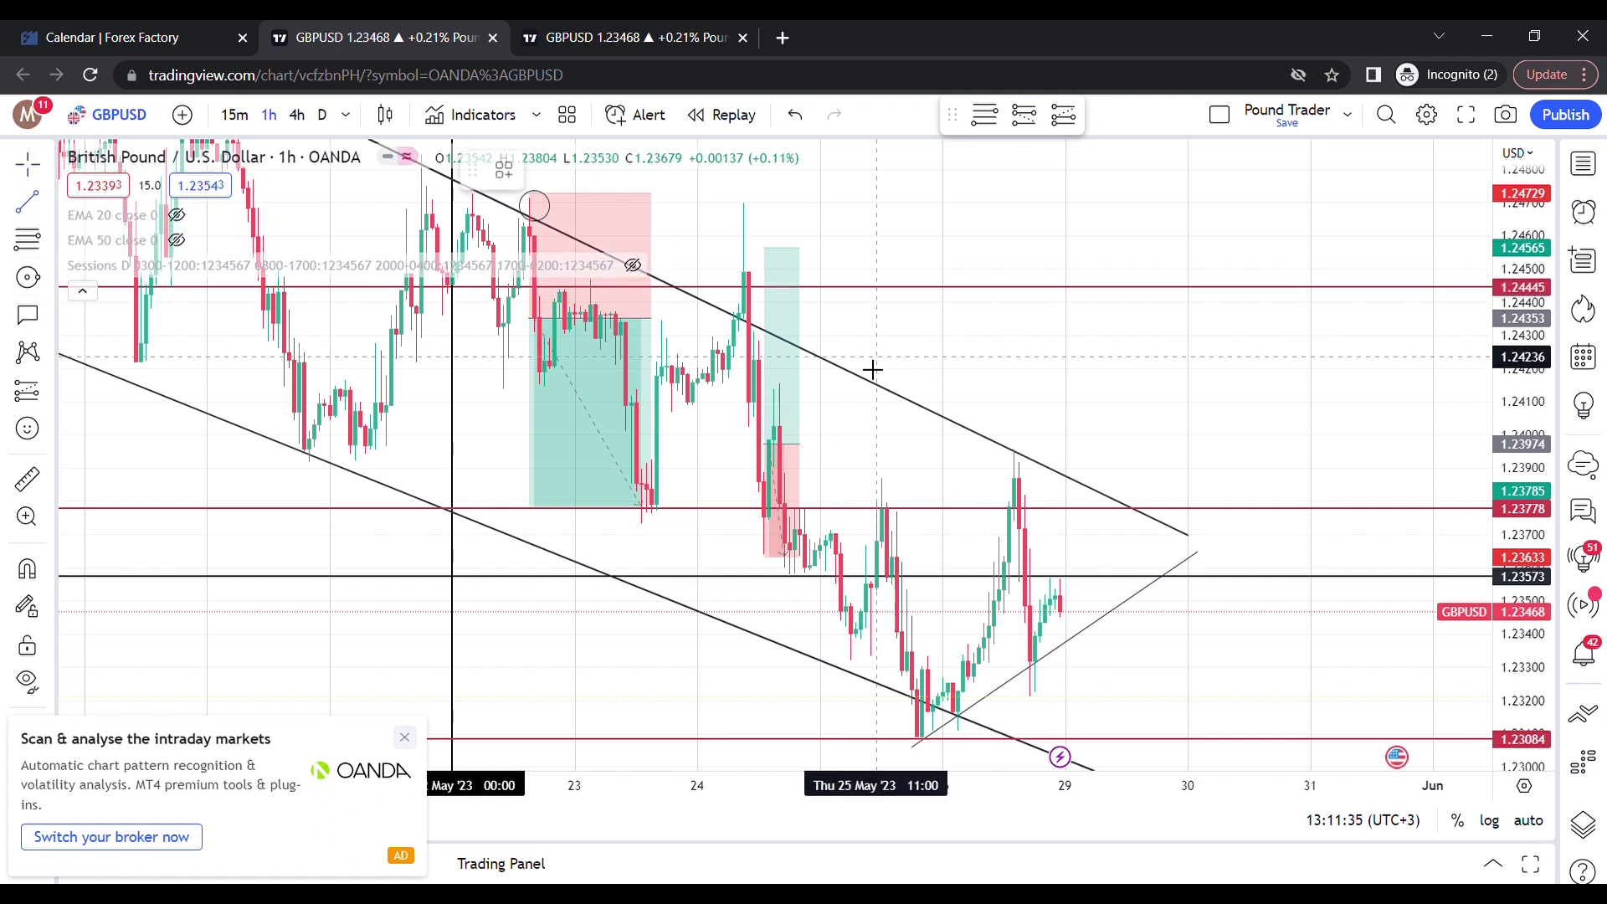
pyautogui.click(739, 262)
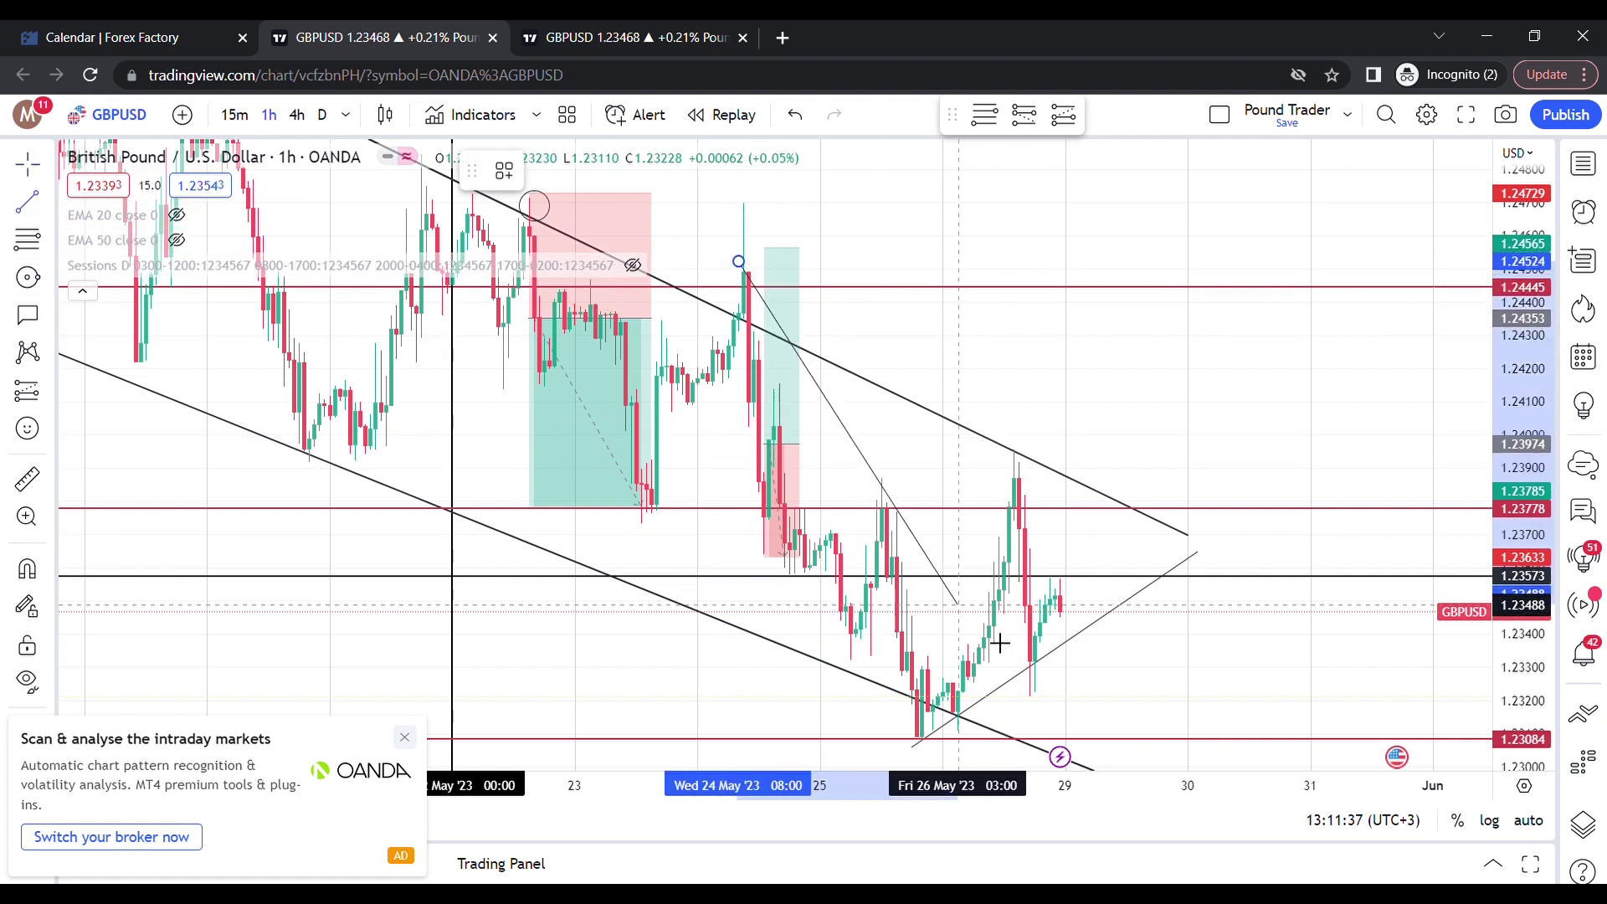
pyautogui.click(1035, 713)
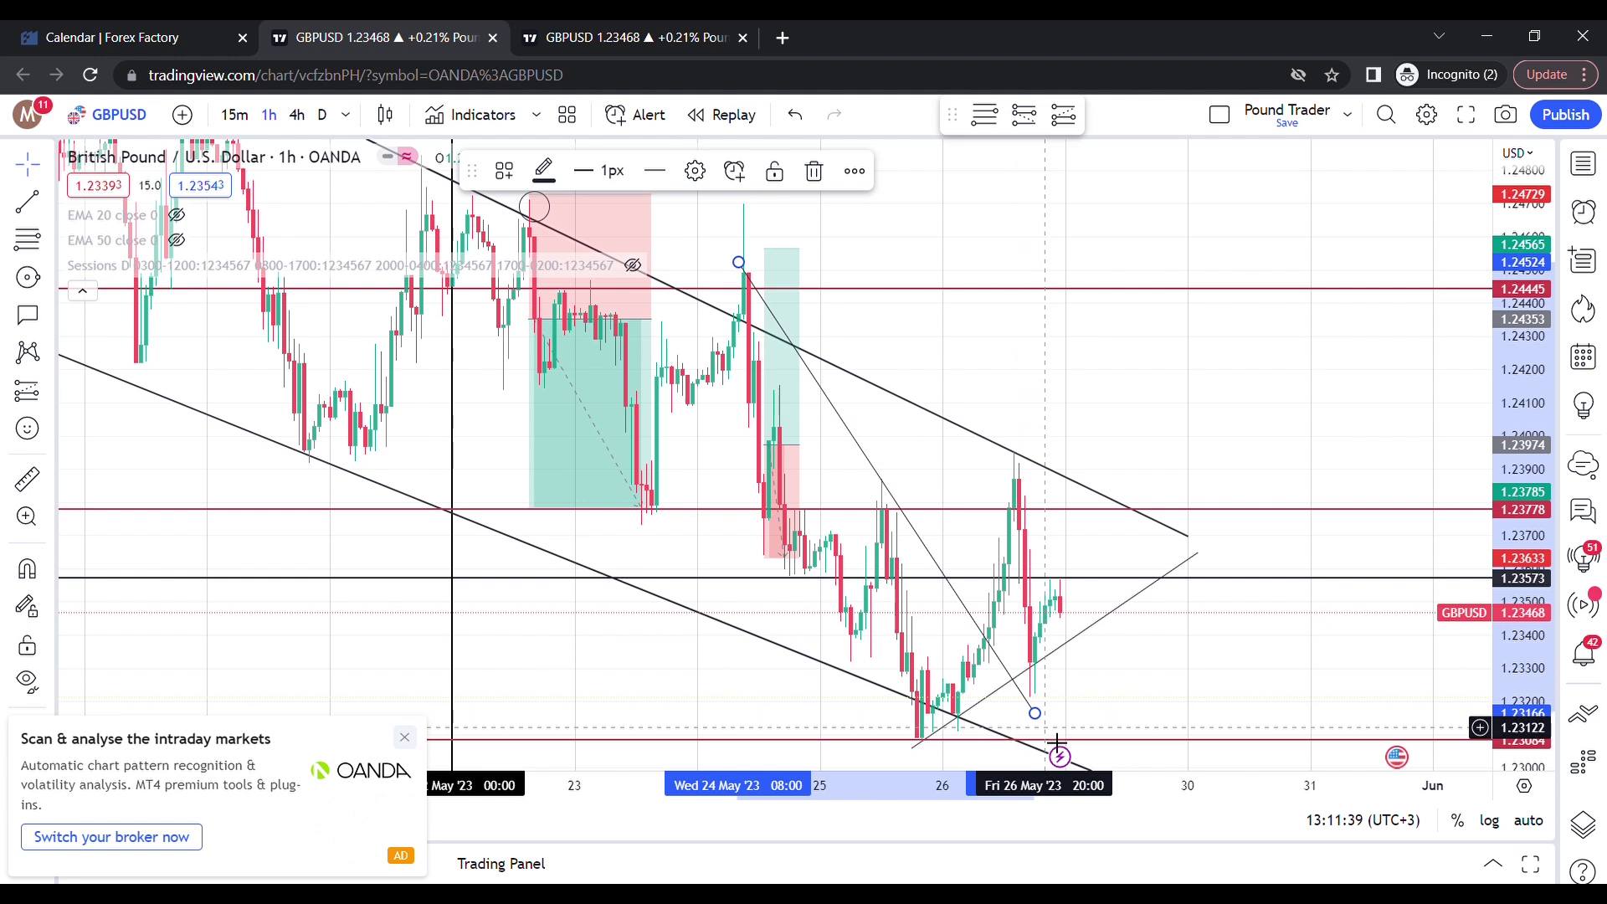
pyautogui.click(1057, 745)
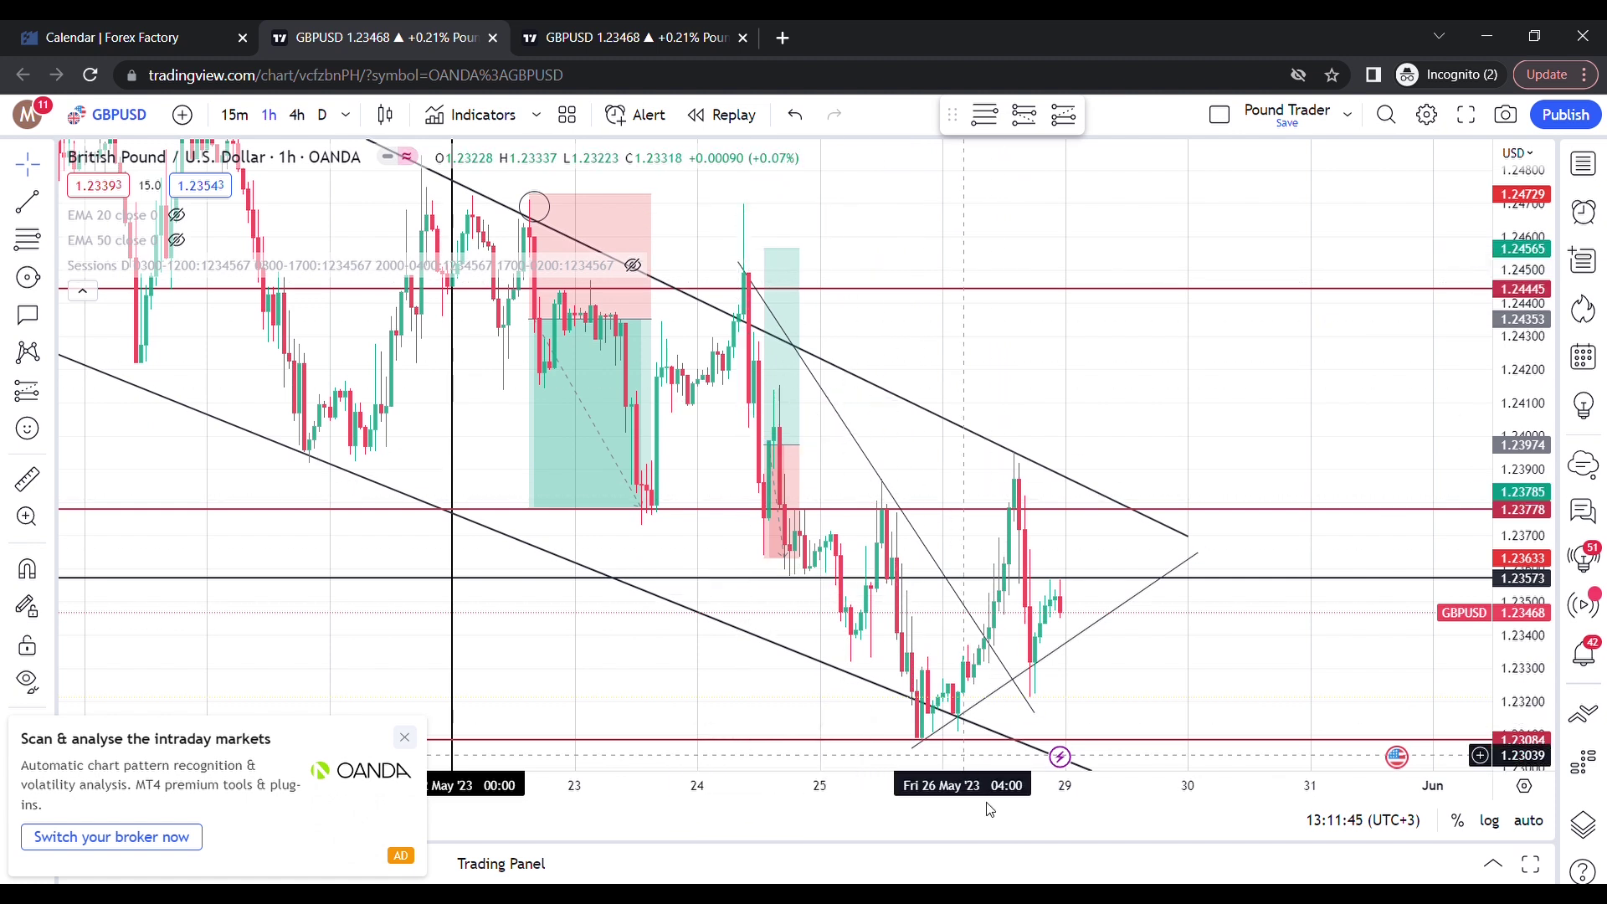
pyautogui.moveTo(1112, 320); pyautogui.dragTo(1114, 279)
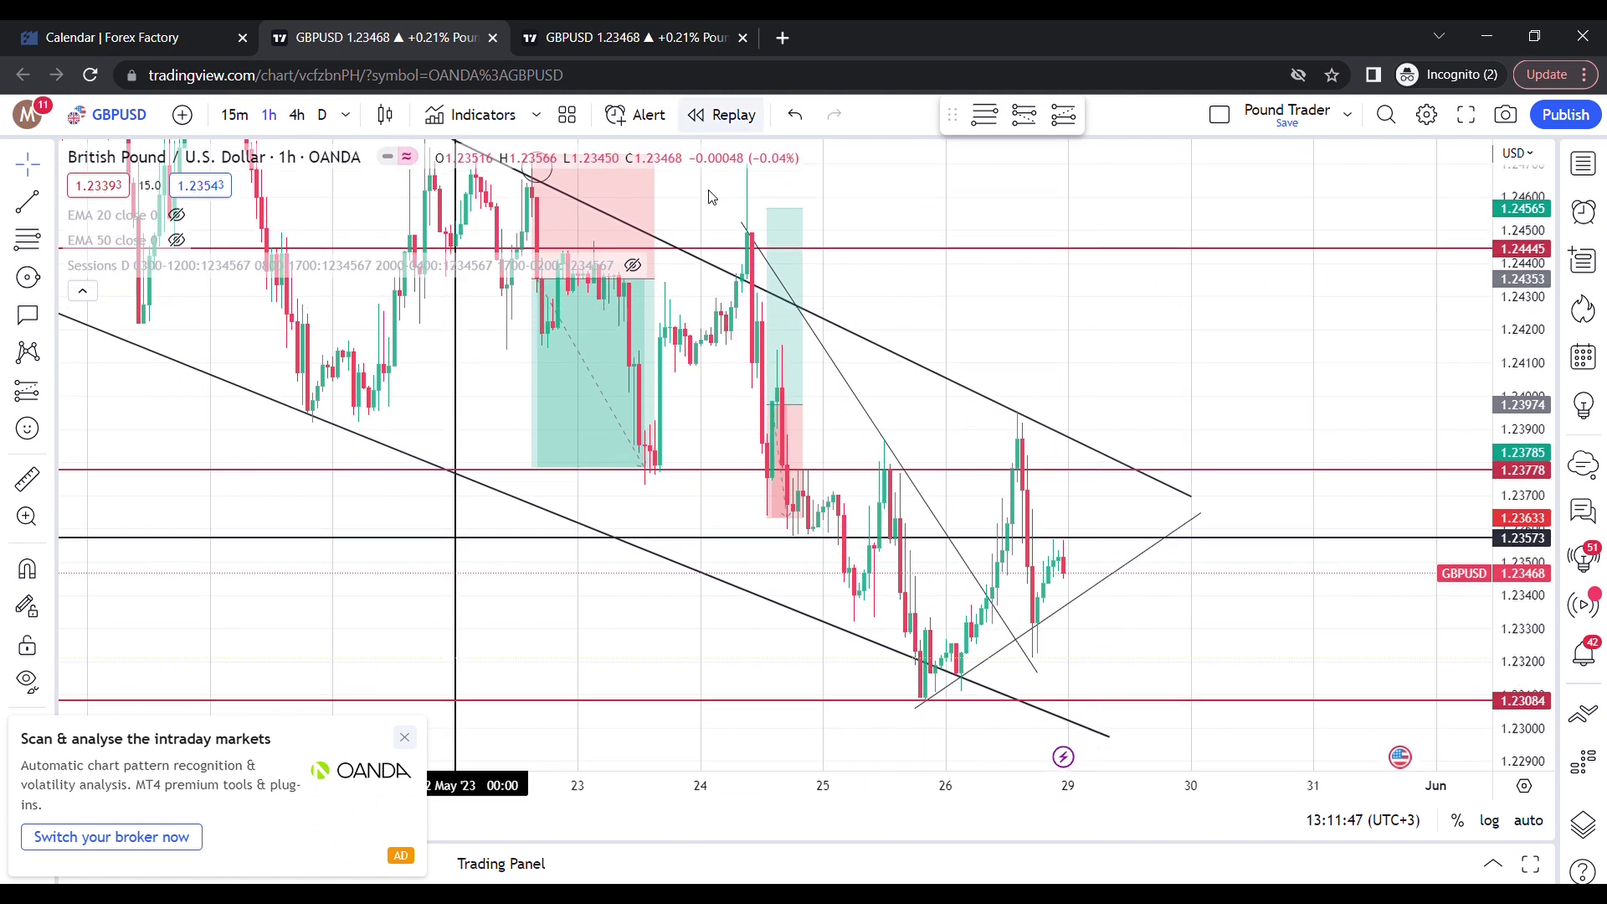
pyautogui.click(591, 28)
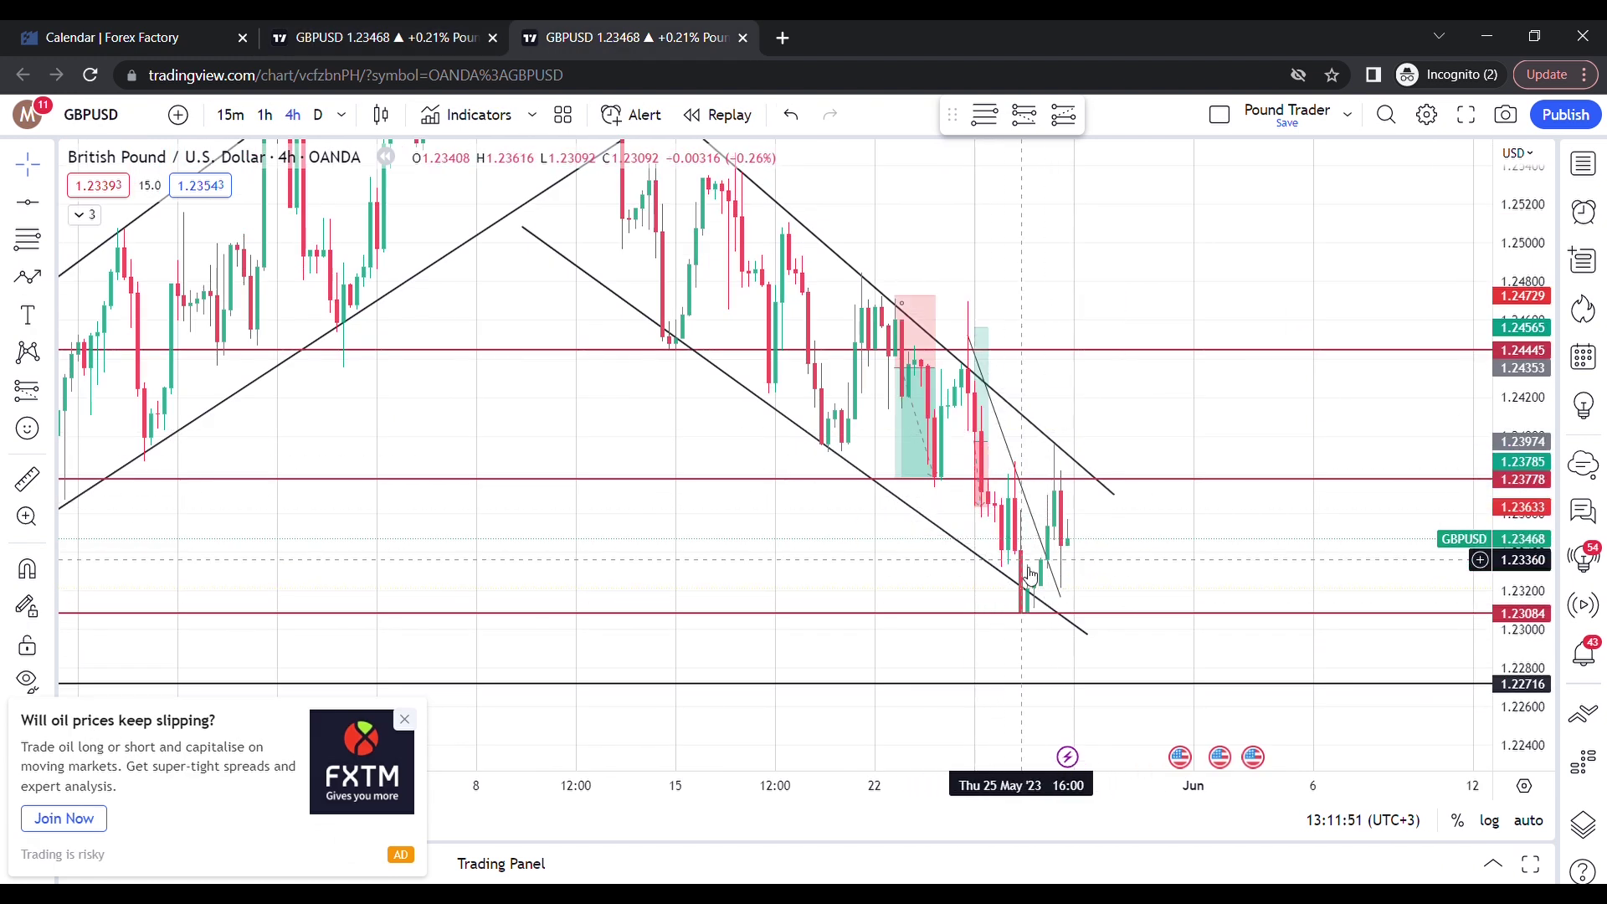
# Place a short position near 1.23576 on 25 May with stop 1.23873 and target 1.23109.
pyautogui.click(400, 31)
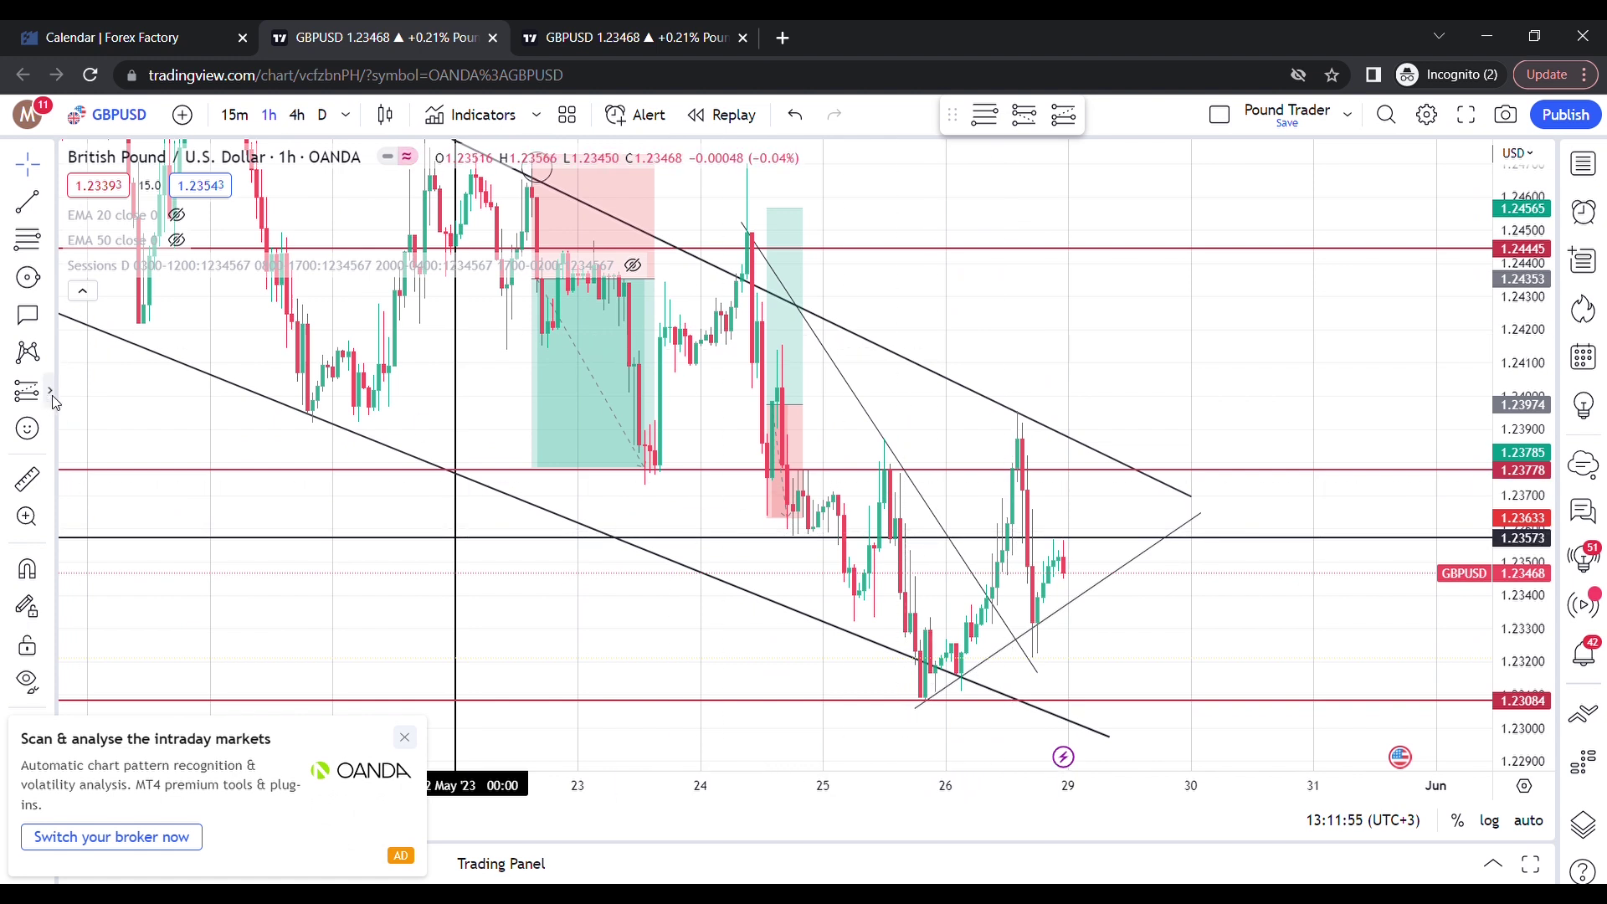
pyautogui.click(51, 393)
pyautogui.click(142, 435)
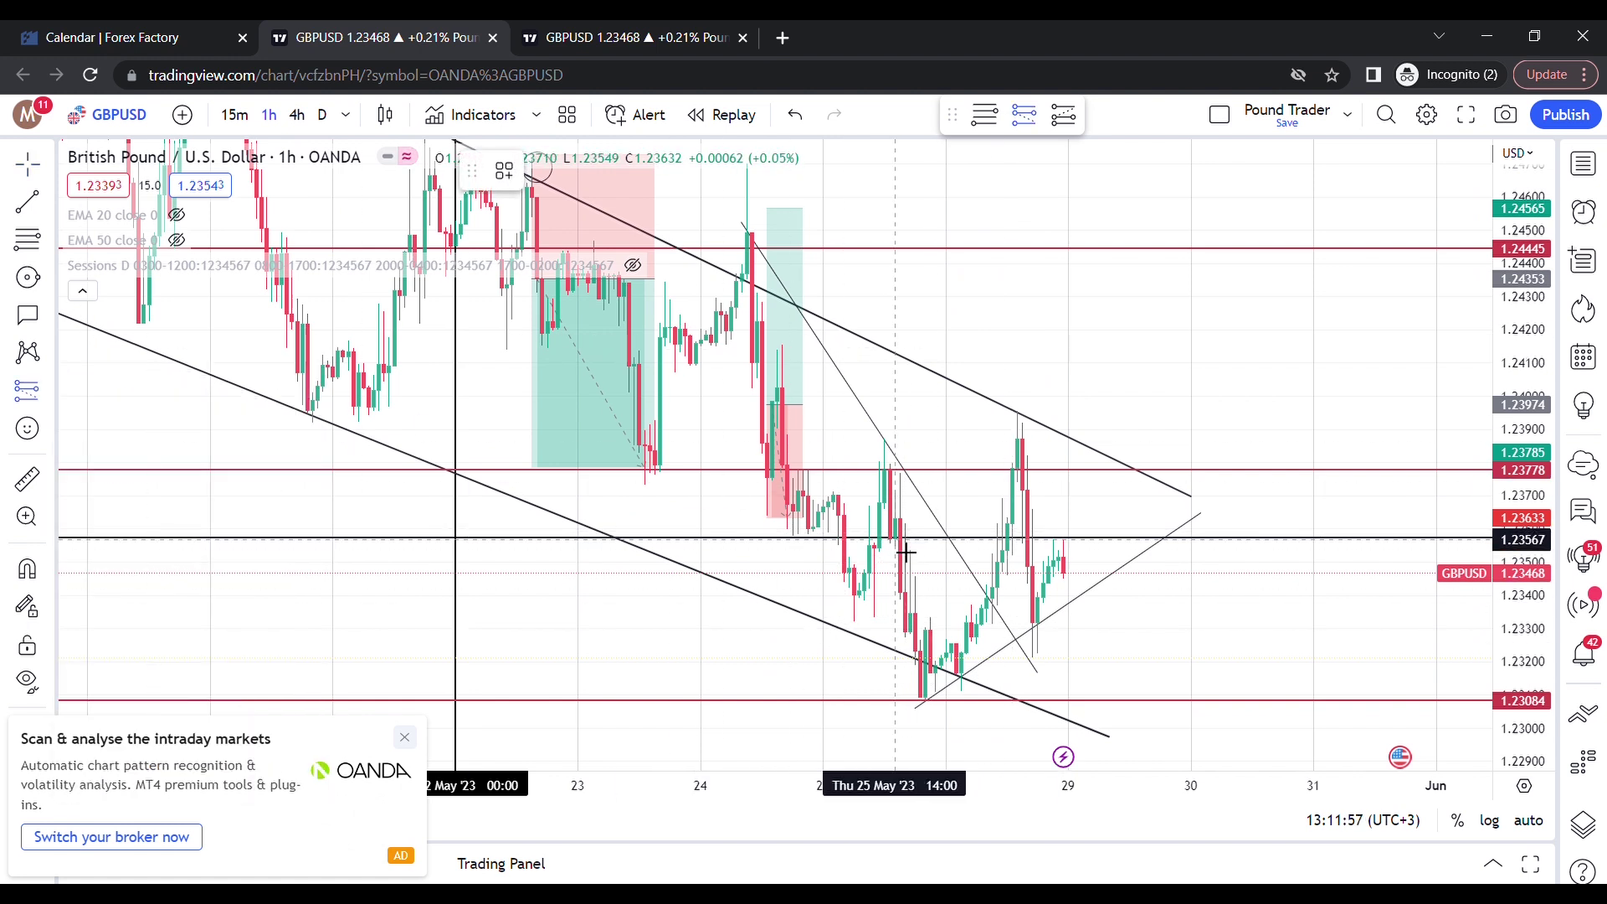
pyautogui.click(890, 538)
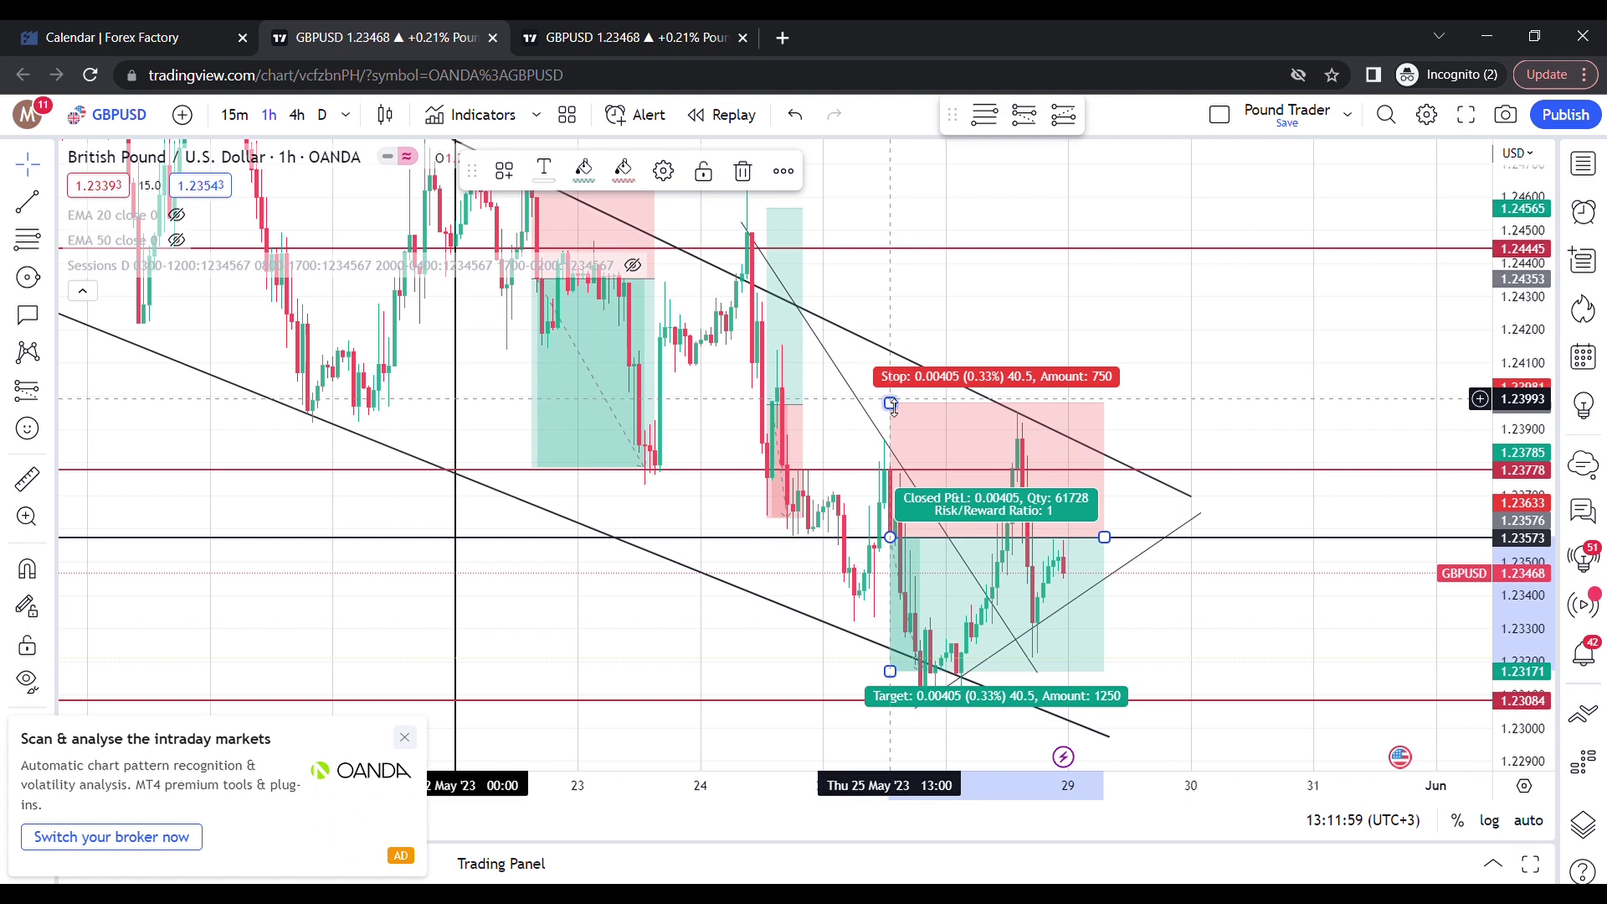
pyautogui.moveTo(896, 431); pyautogui.dragTo(896, 446)
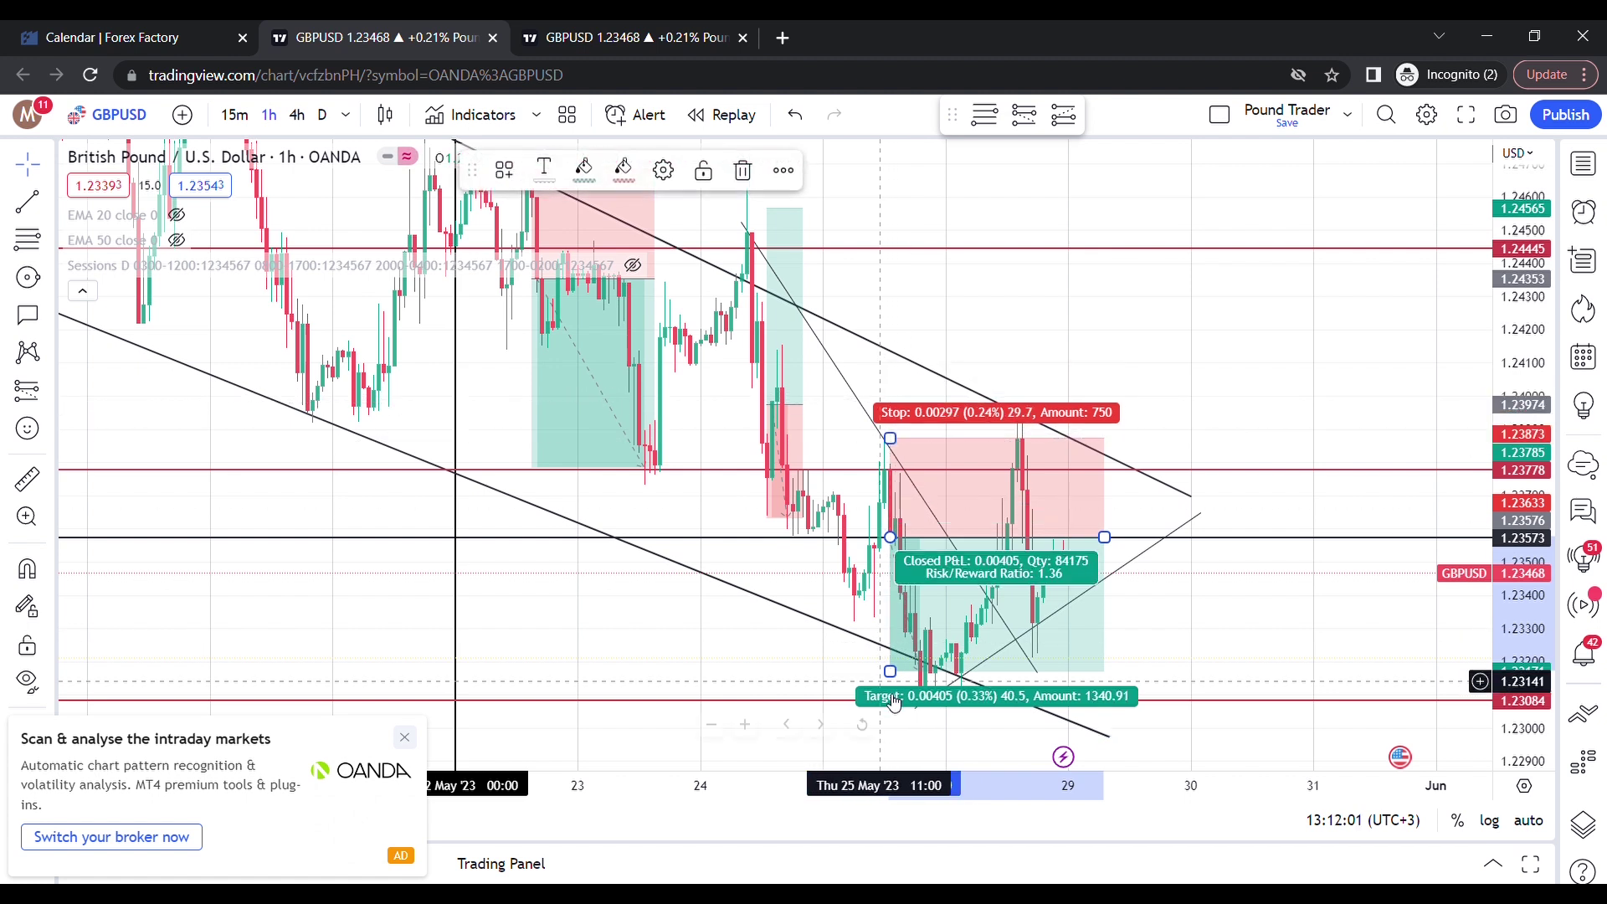
pyautogui.moveTo(895, 680); pyautogui.dragTo(897, 700)
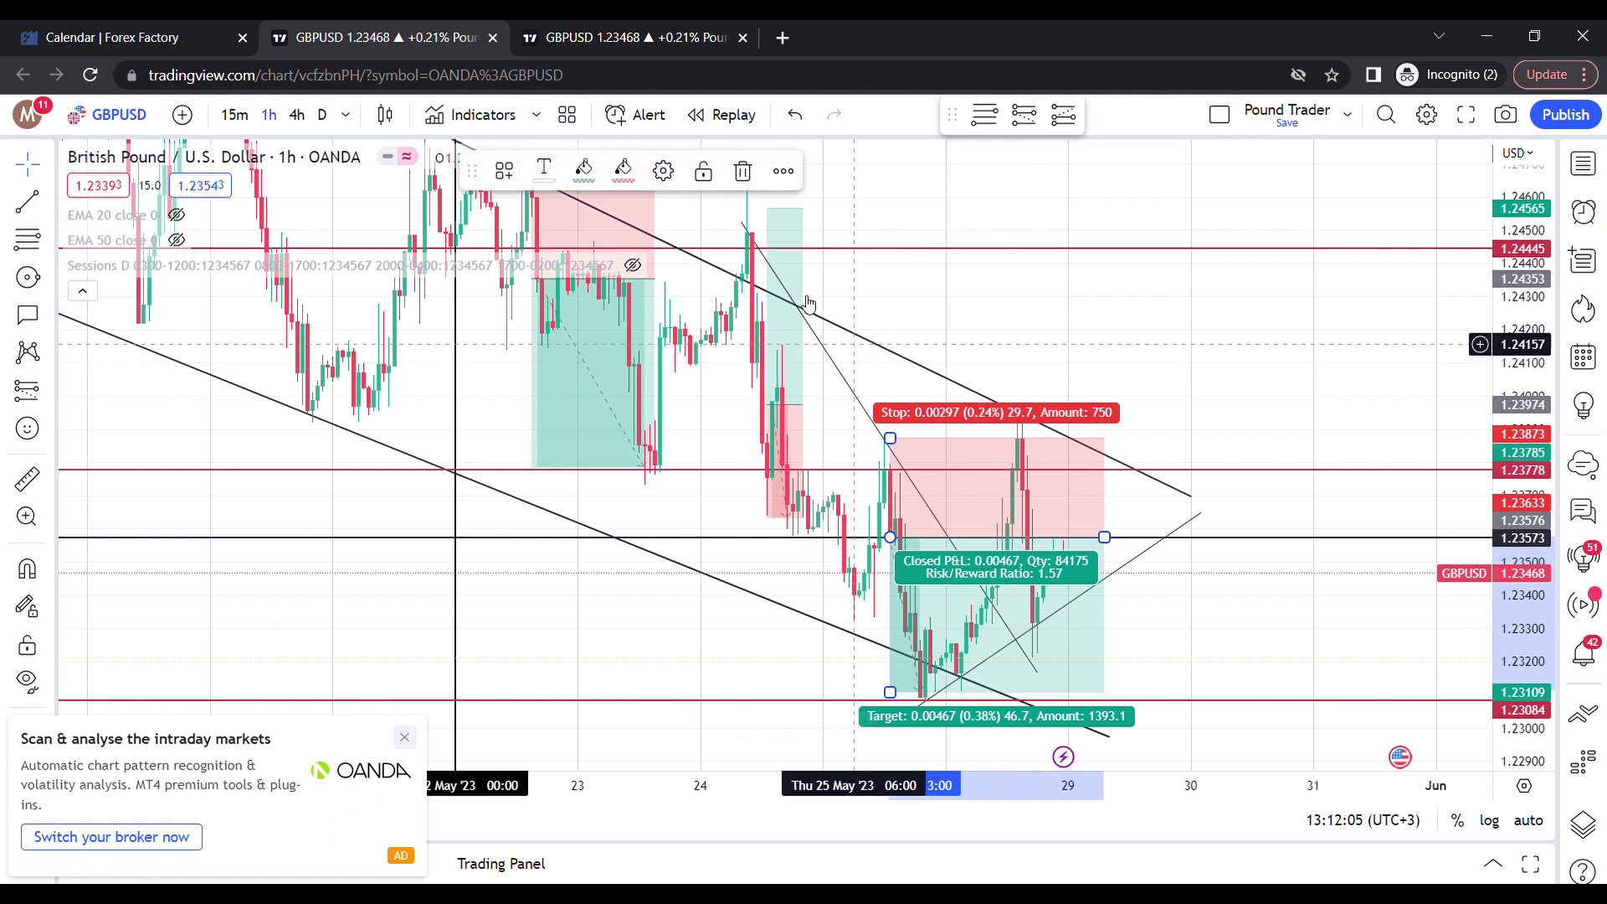
pyautogui.click(1214, 585)
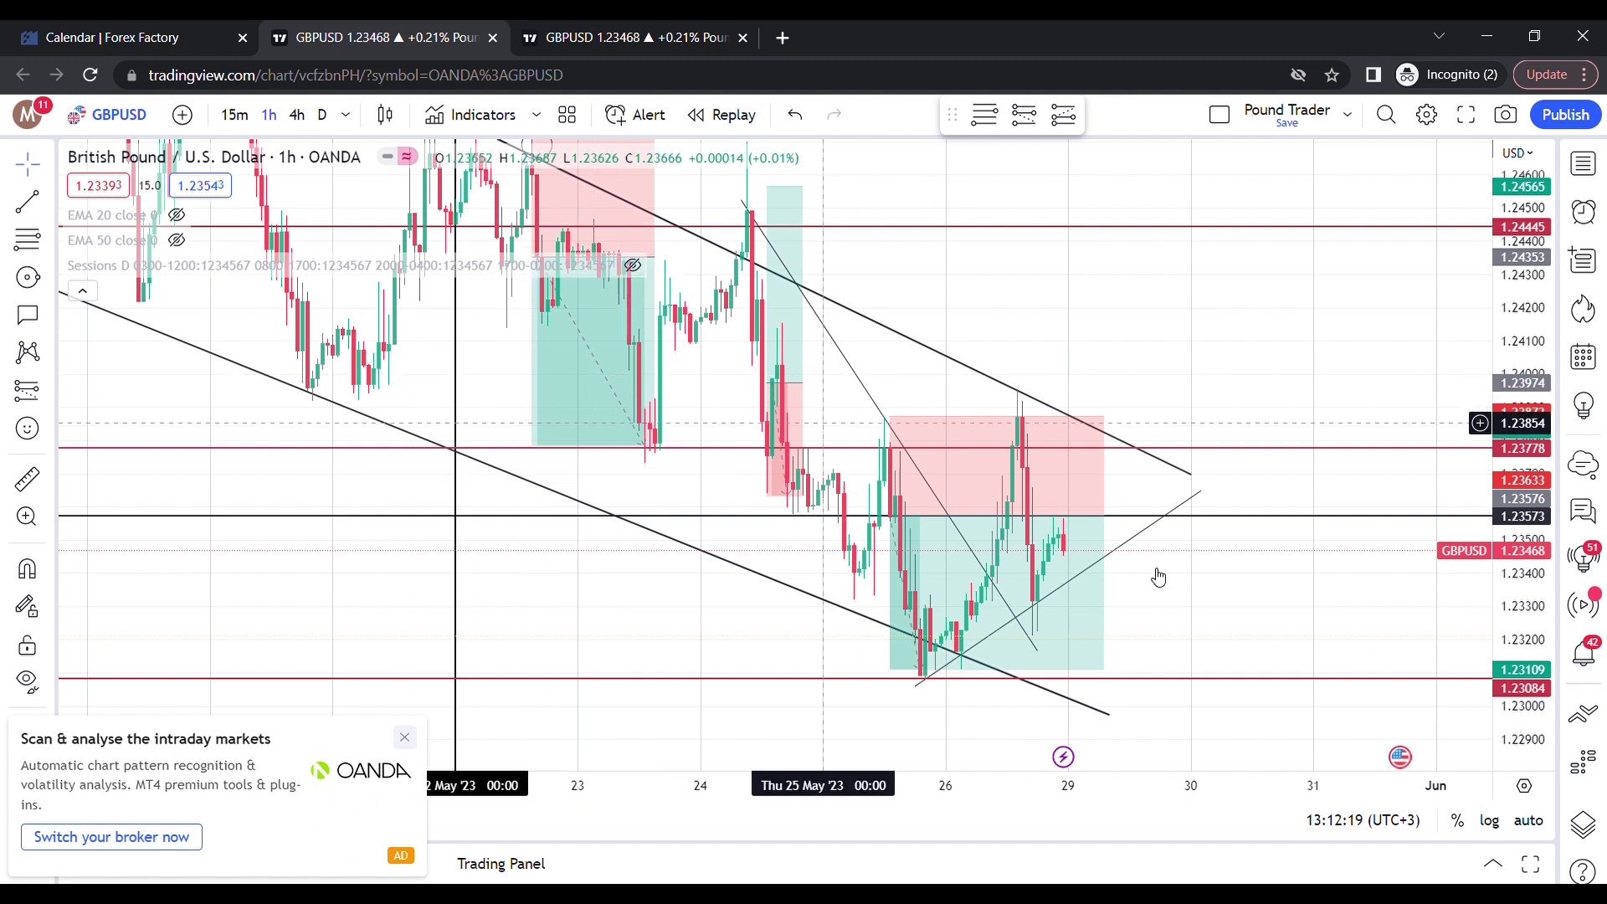
# Close the OANDA ad, then shorten the 1h short position and raise its stop to 1.23902.
pyautogui.scroll(1, 1237, 566)
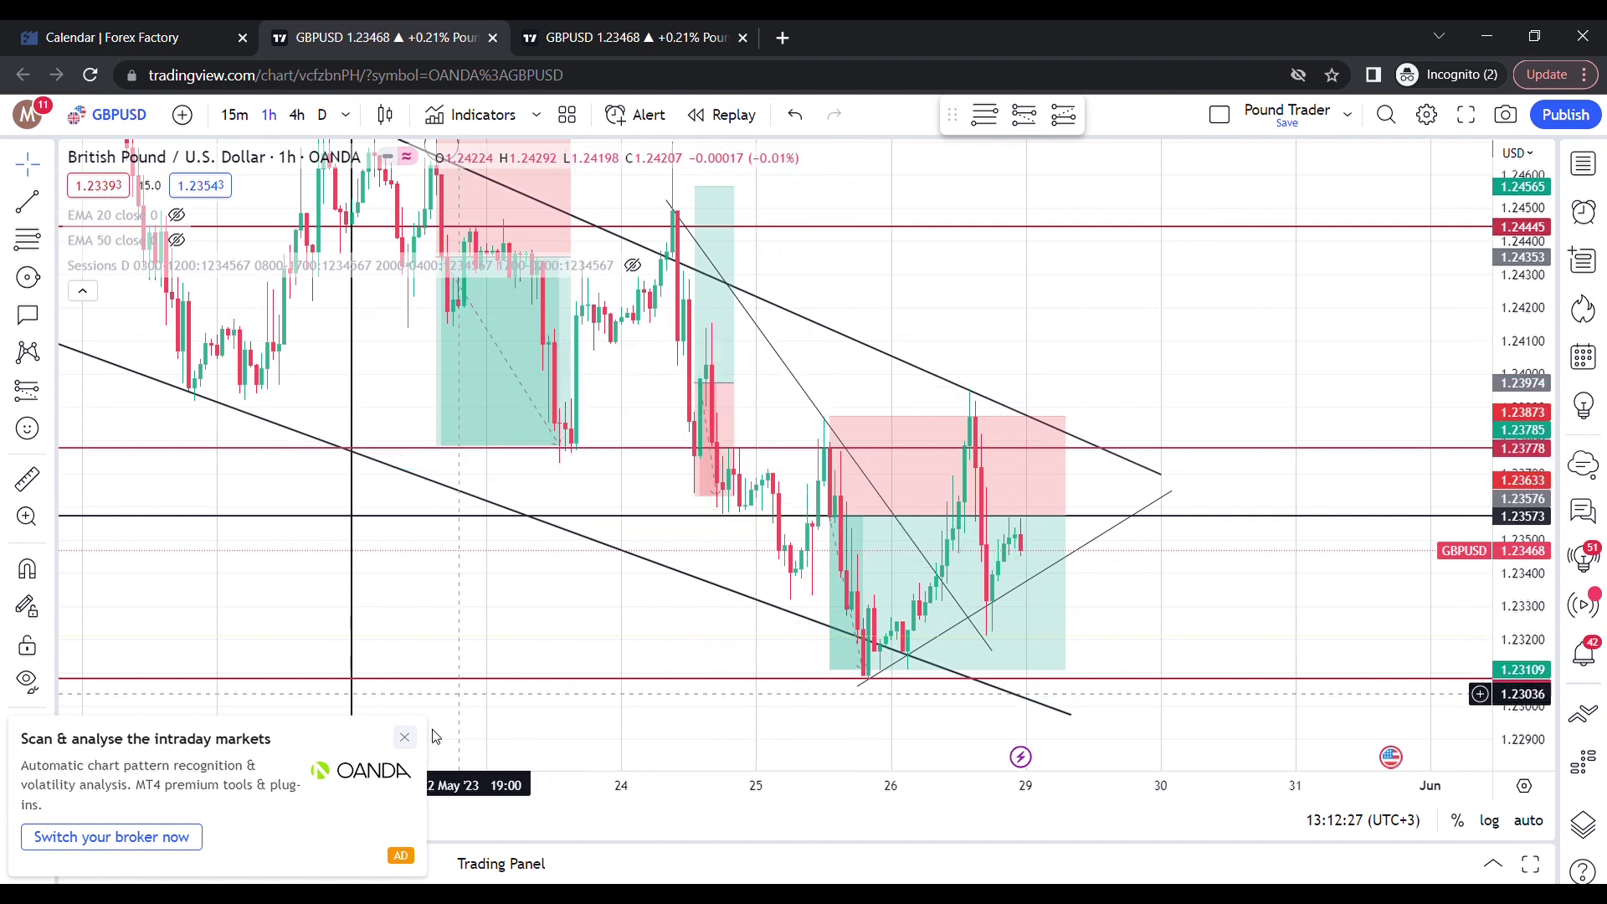
pyautogui.click(406, 737)
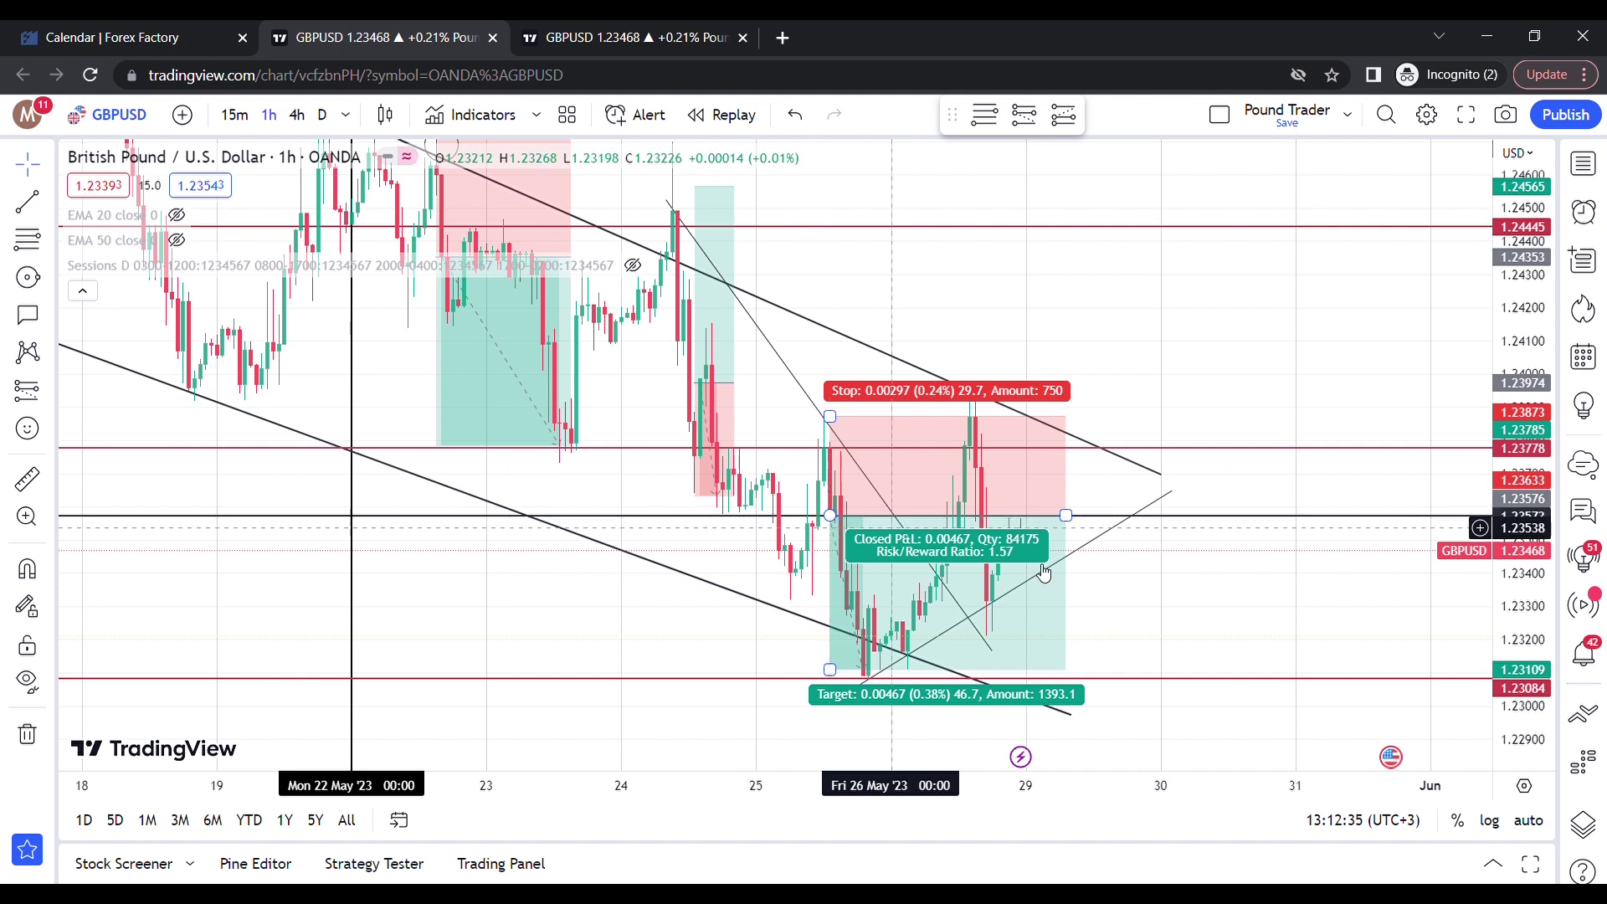
pyautogui.moveTo(1065, 514); pyautogui.dragTo(902, 515)
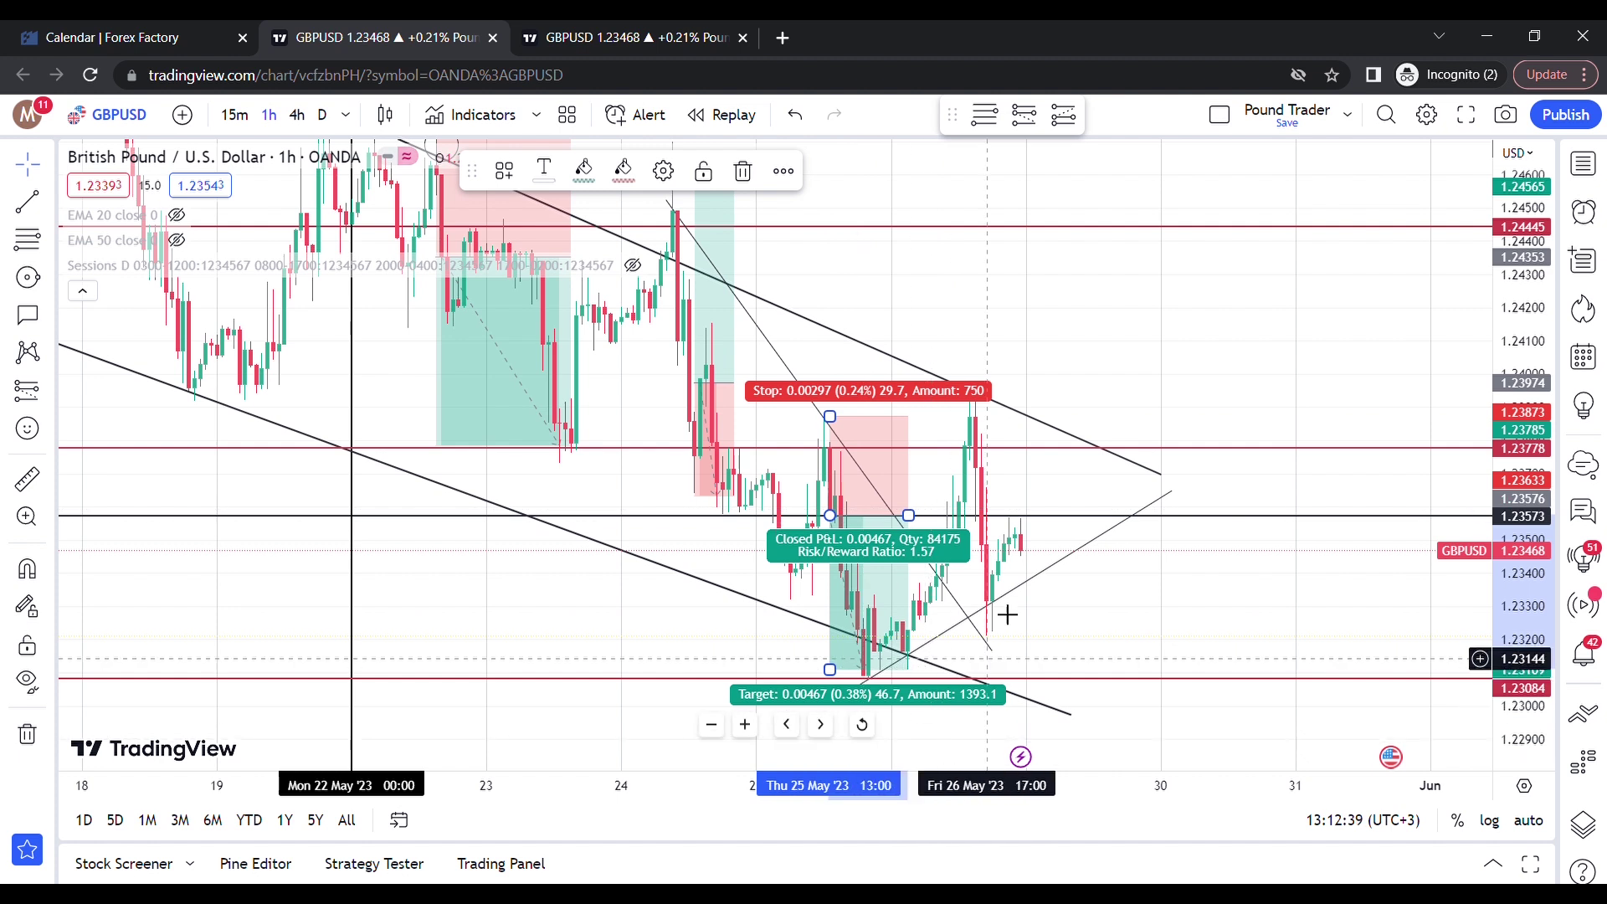
pyautogui.moveTo(830, 416); pyautogui.dragTo(830, 408)
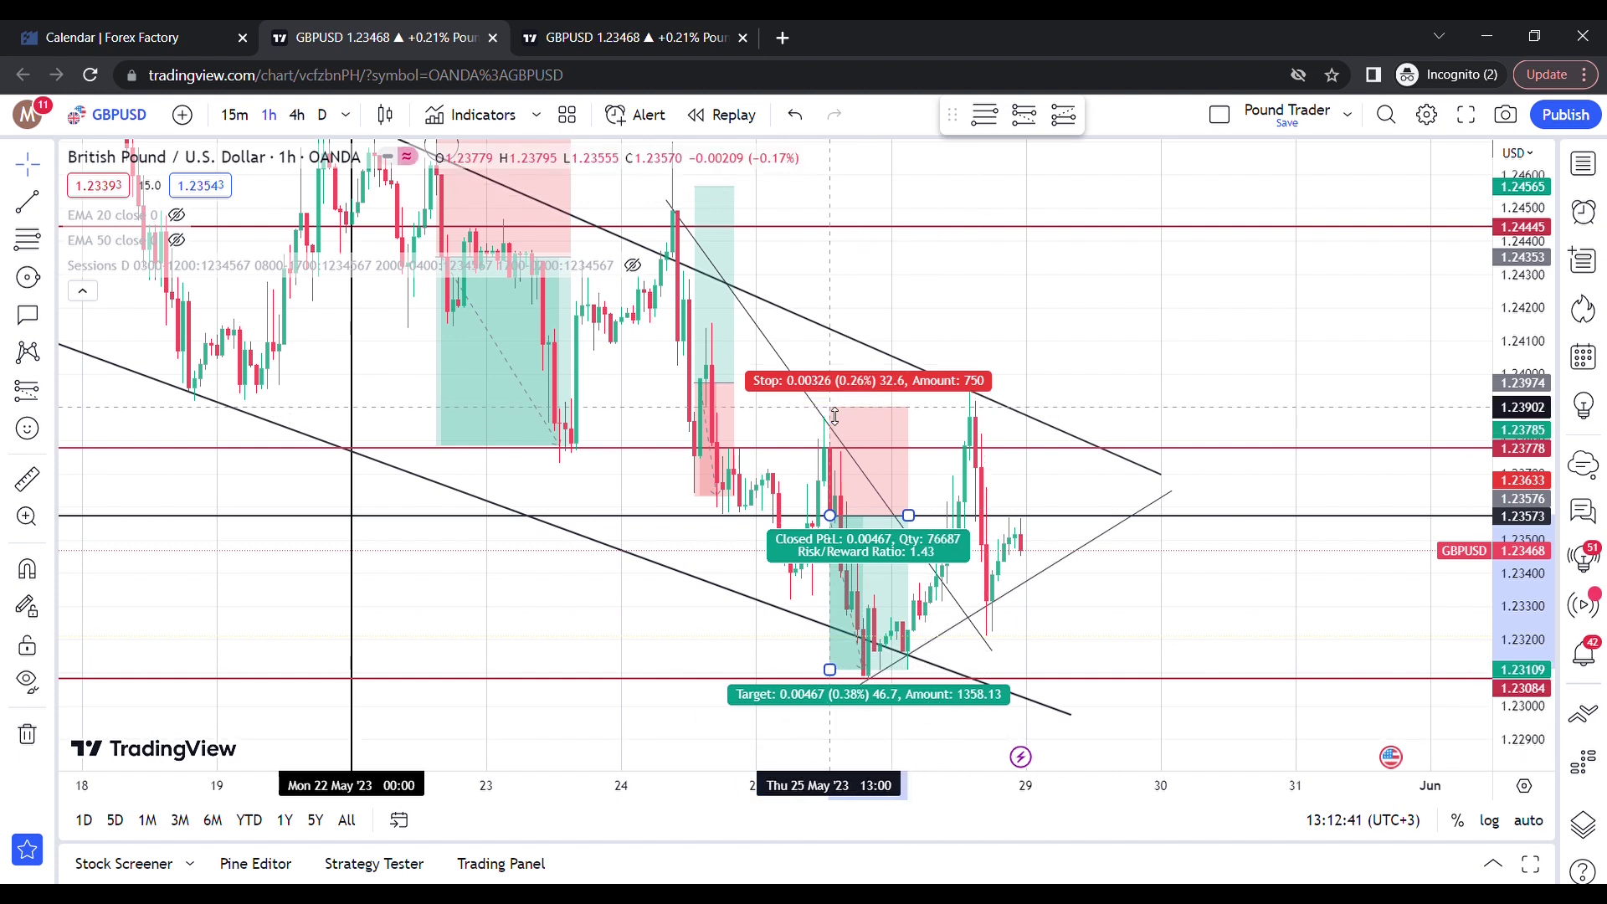
# Deselect the position, collapse the indicator legend and reframe the 1h chart.
pyautogui.click(1113, 374)
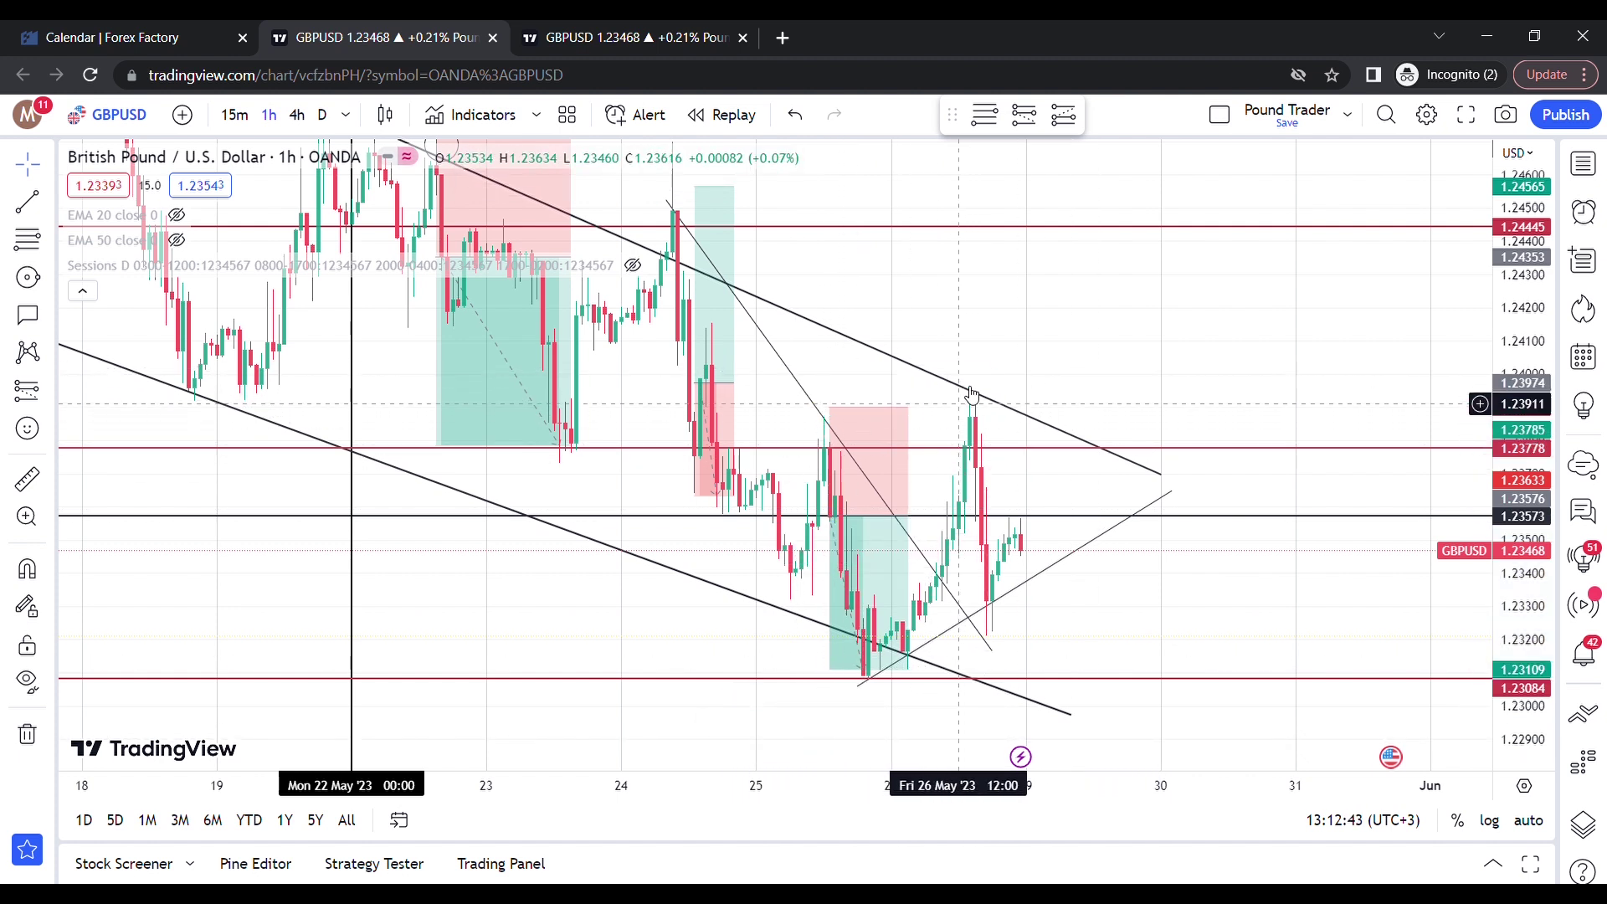
pyautogui.moveTo(1061, 356); pyautogui.dragTo(1086, 387)
pyautogui.click(82, 288)
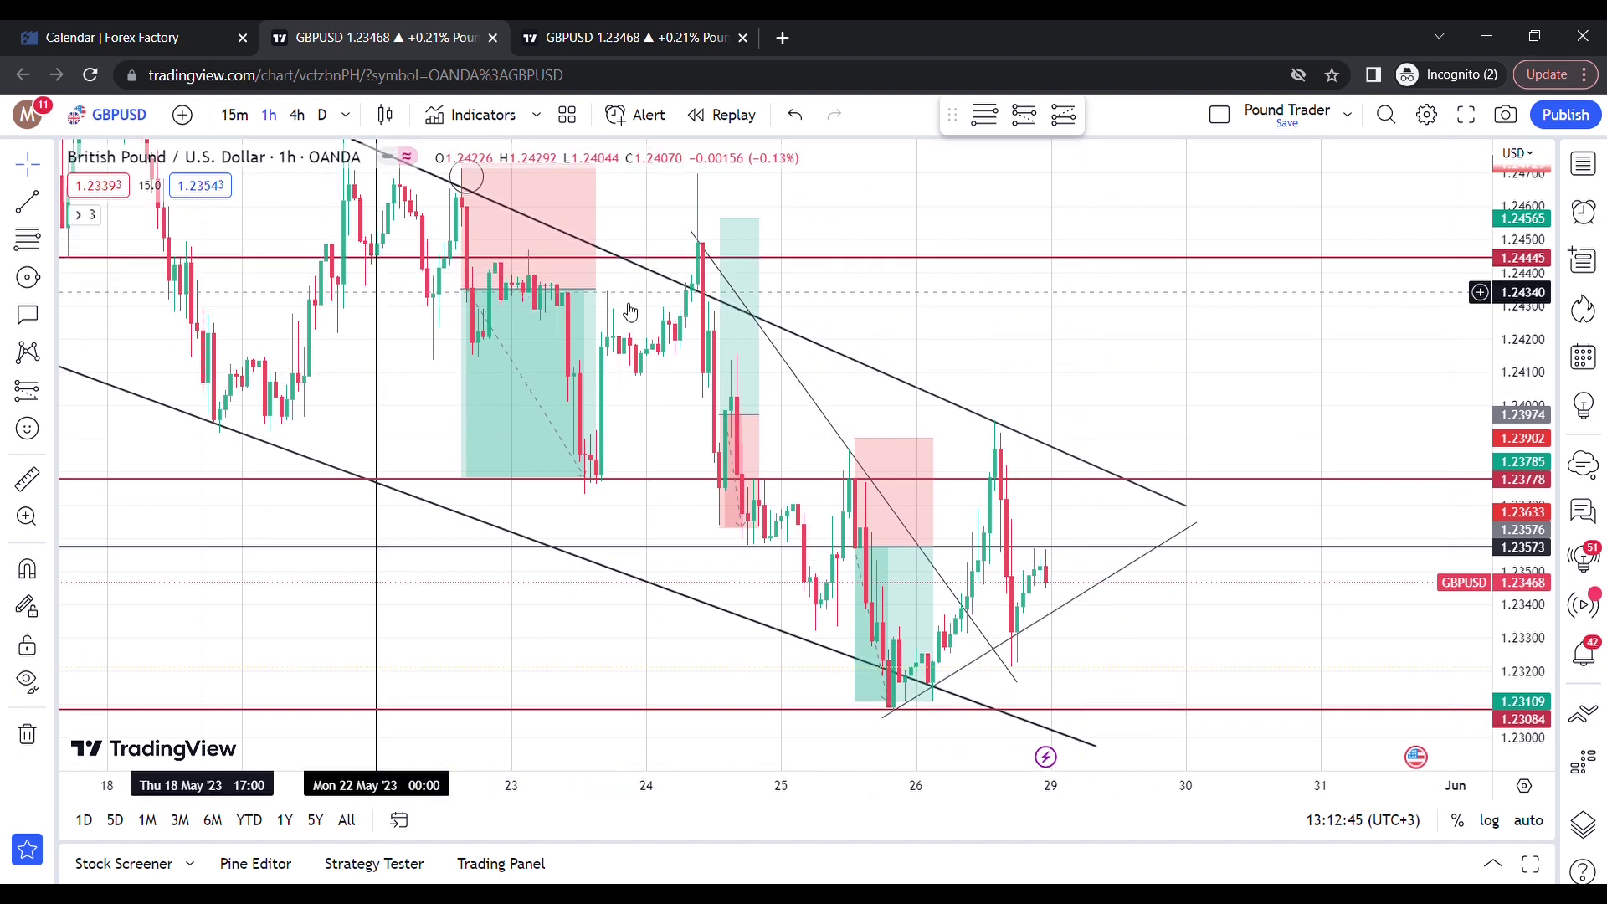
pyautogui.moveTo(1130, 348); pyautogui.dragTo(1155, 352)
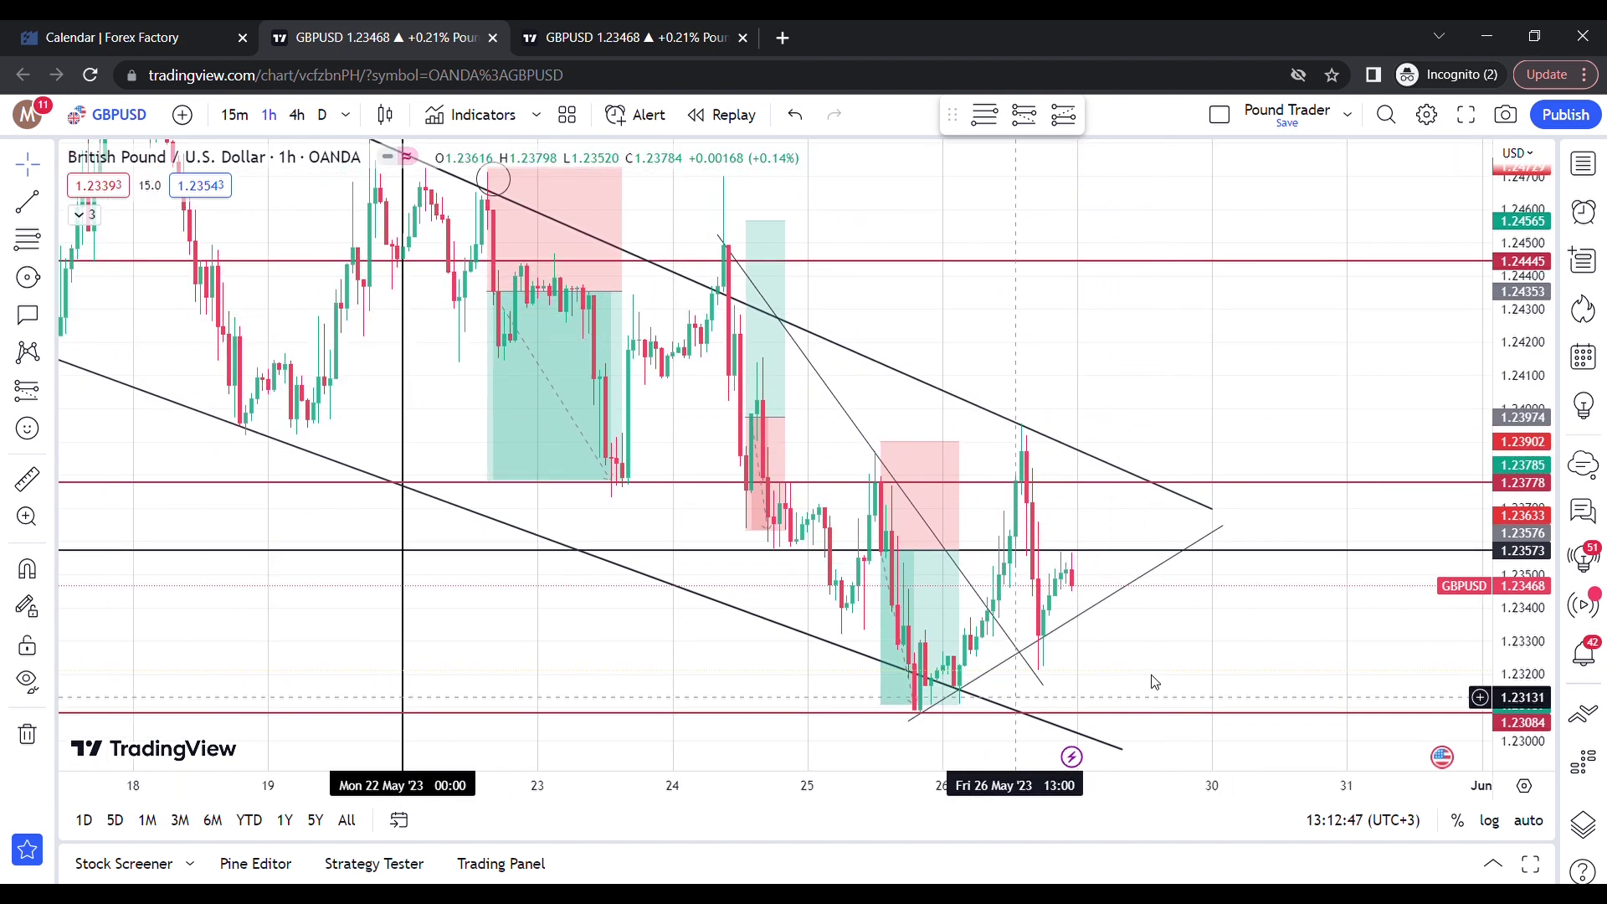
pyautogui.moveTo(1126, 653); pyautogui.dragTo(1077, 631)
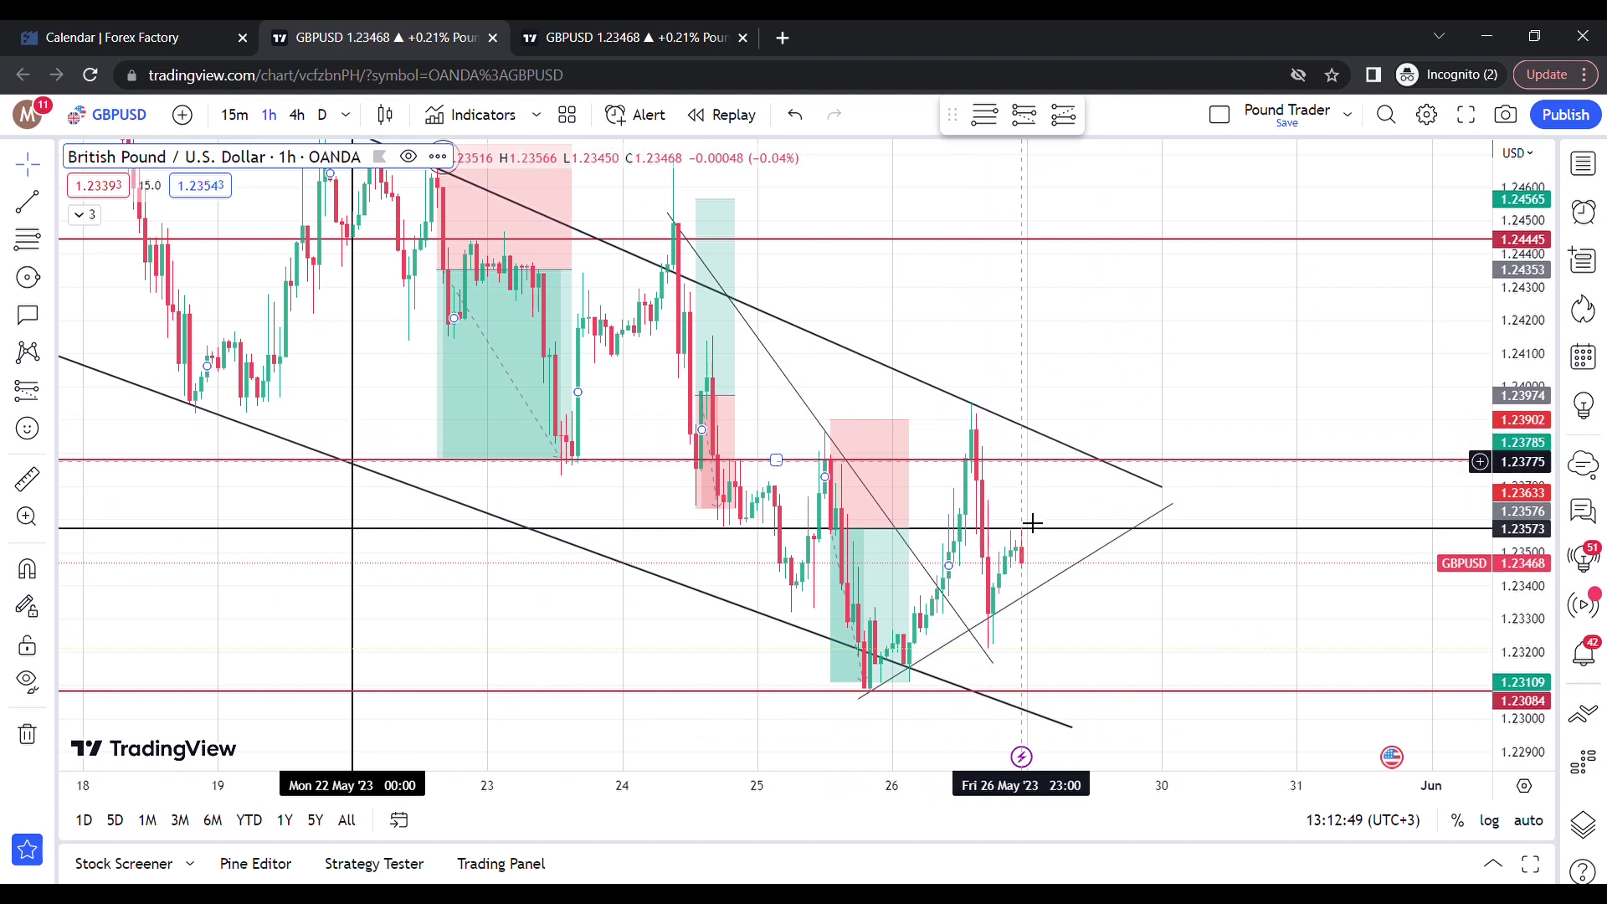
# Check the zoomed-out 4h chart, then return to the 1h GBPUSD tab.
pyautogui.hotkey('ctrl', 'Tab')
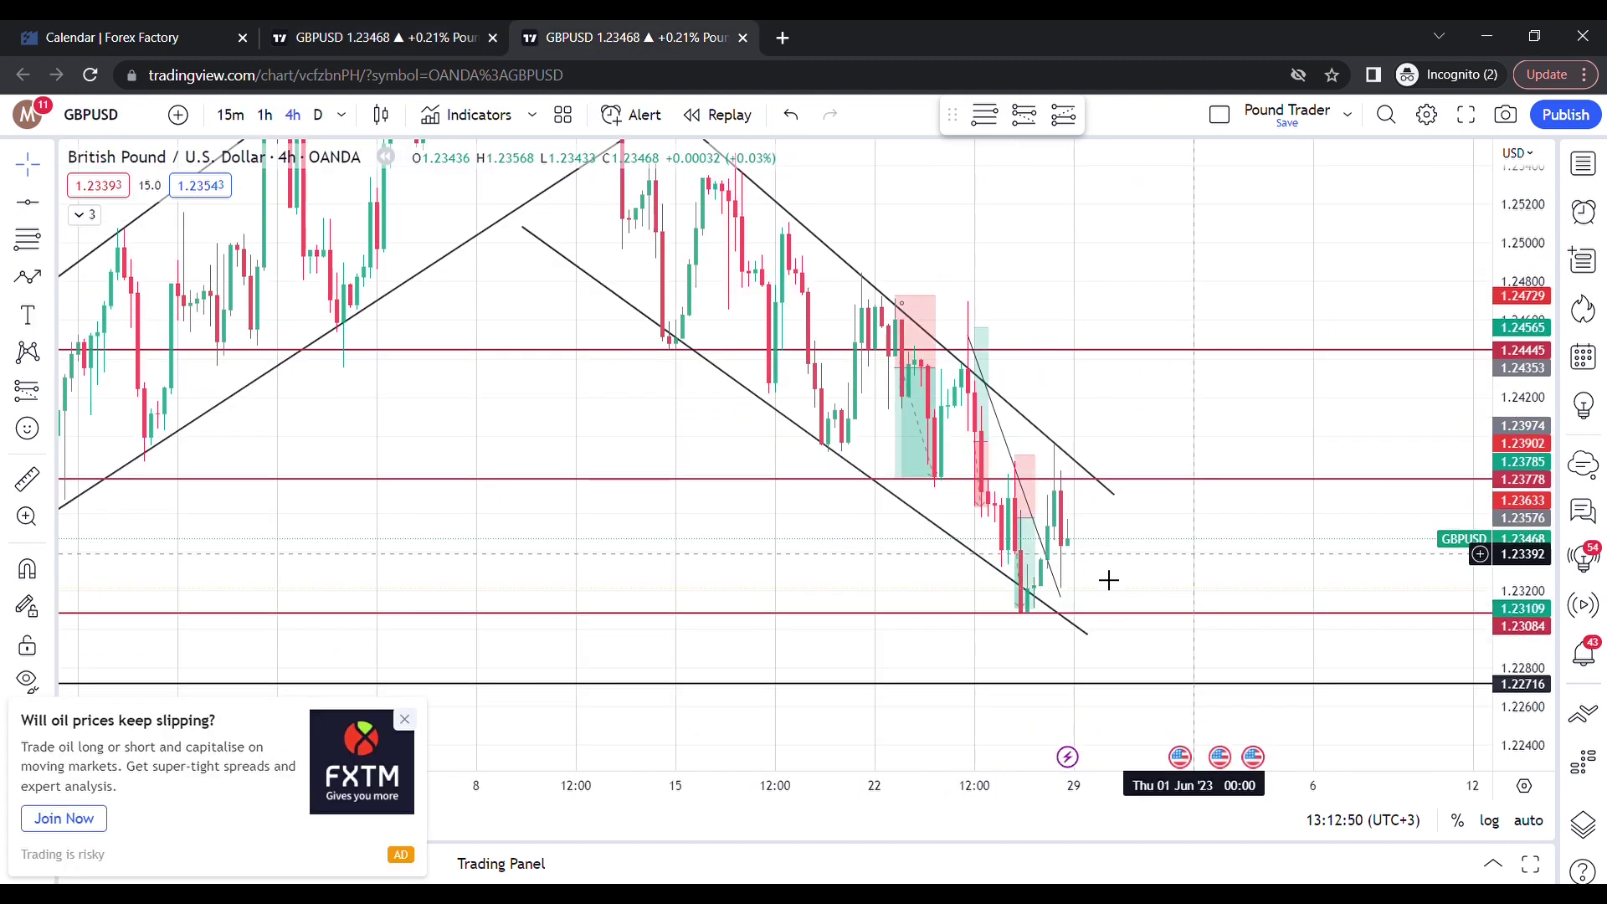
pyautogui.scroll(-1, 1059, 617)
pyautogui.scroll(-1, 983, 595)
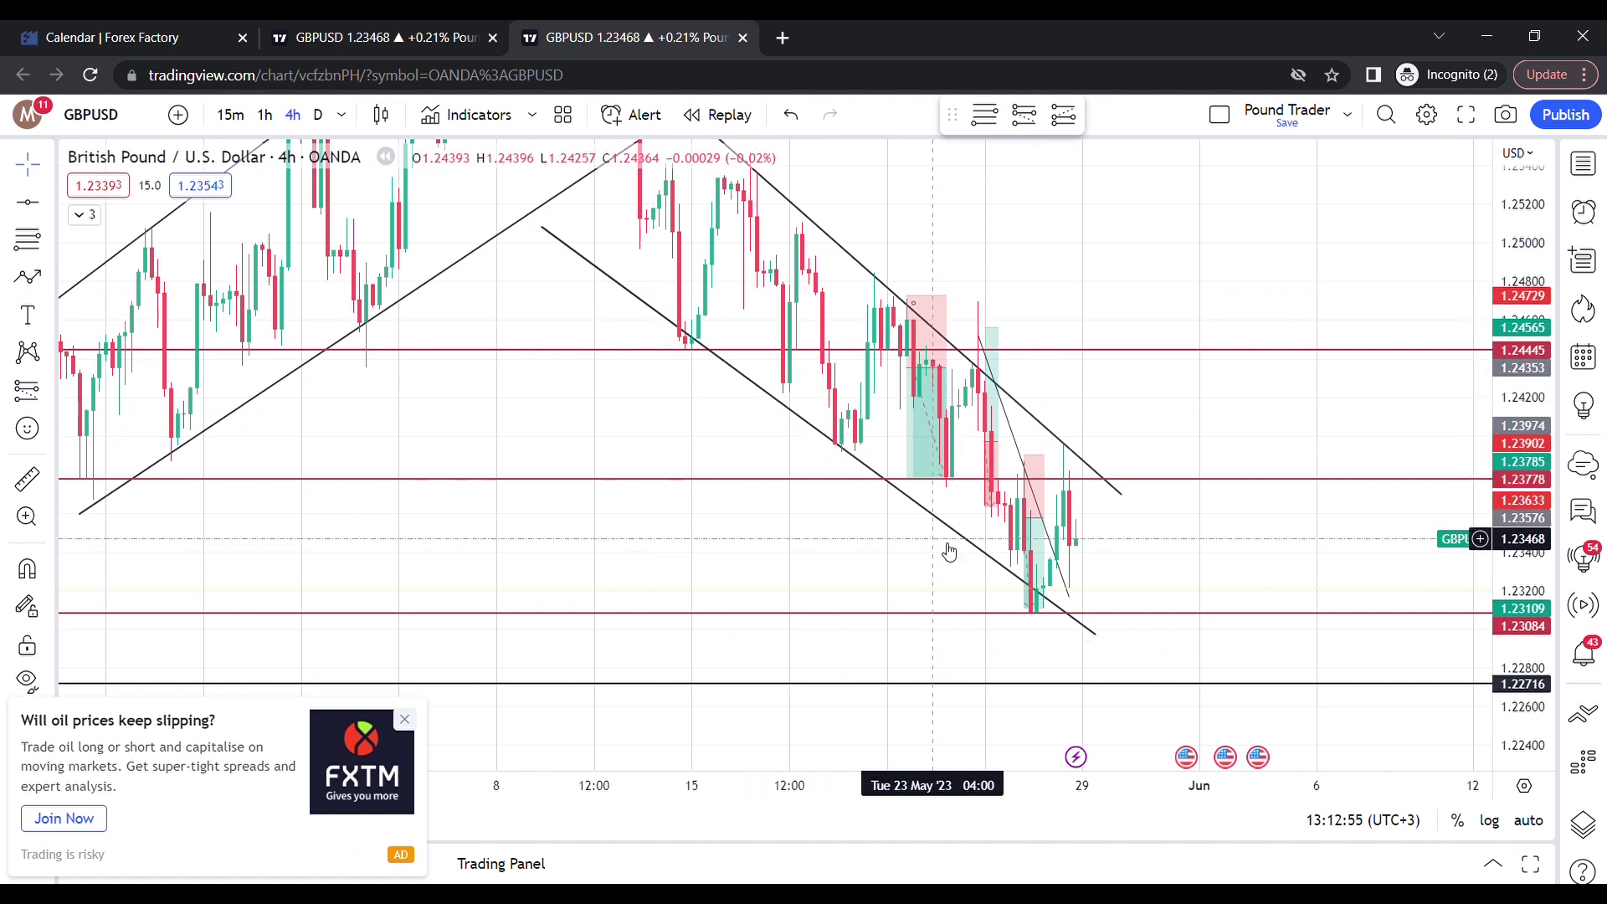
pyautogui.moveTo(1053, 615)
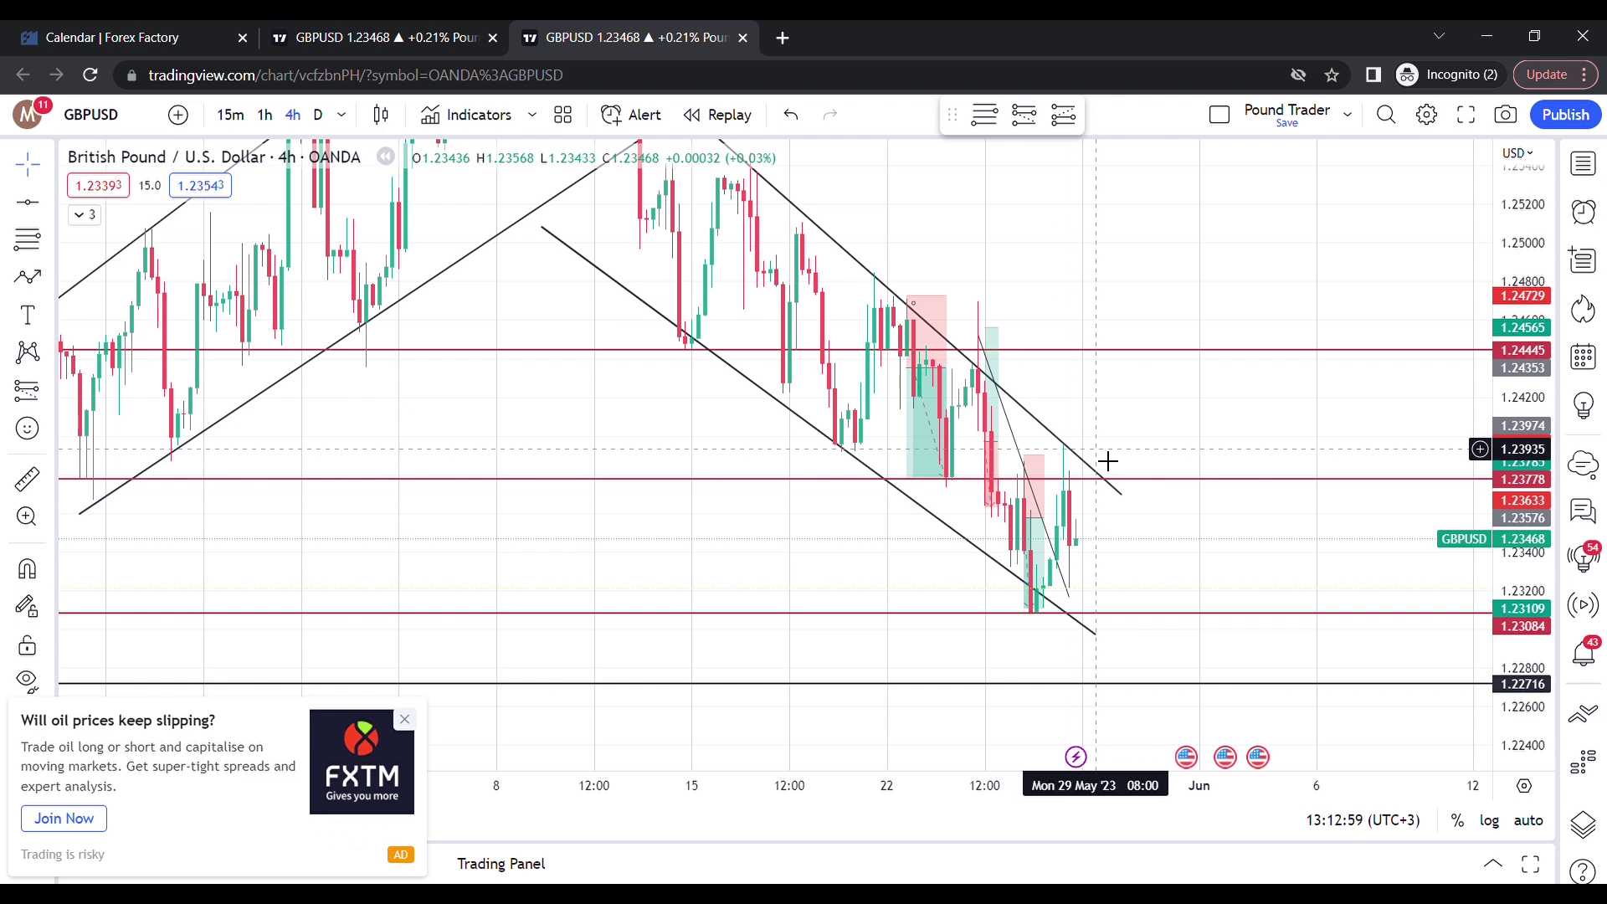
pyautogui.click(418, 28)
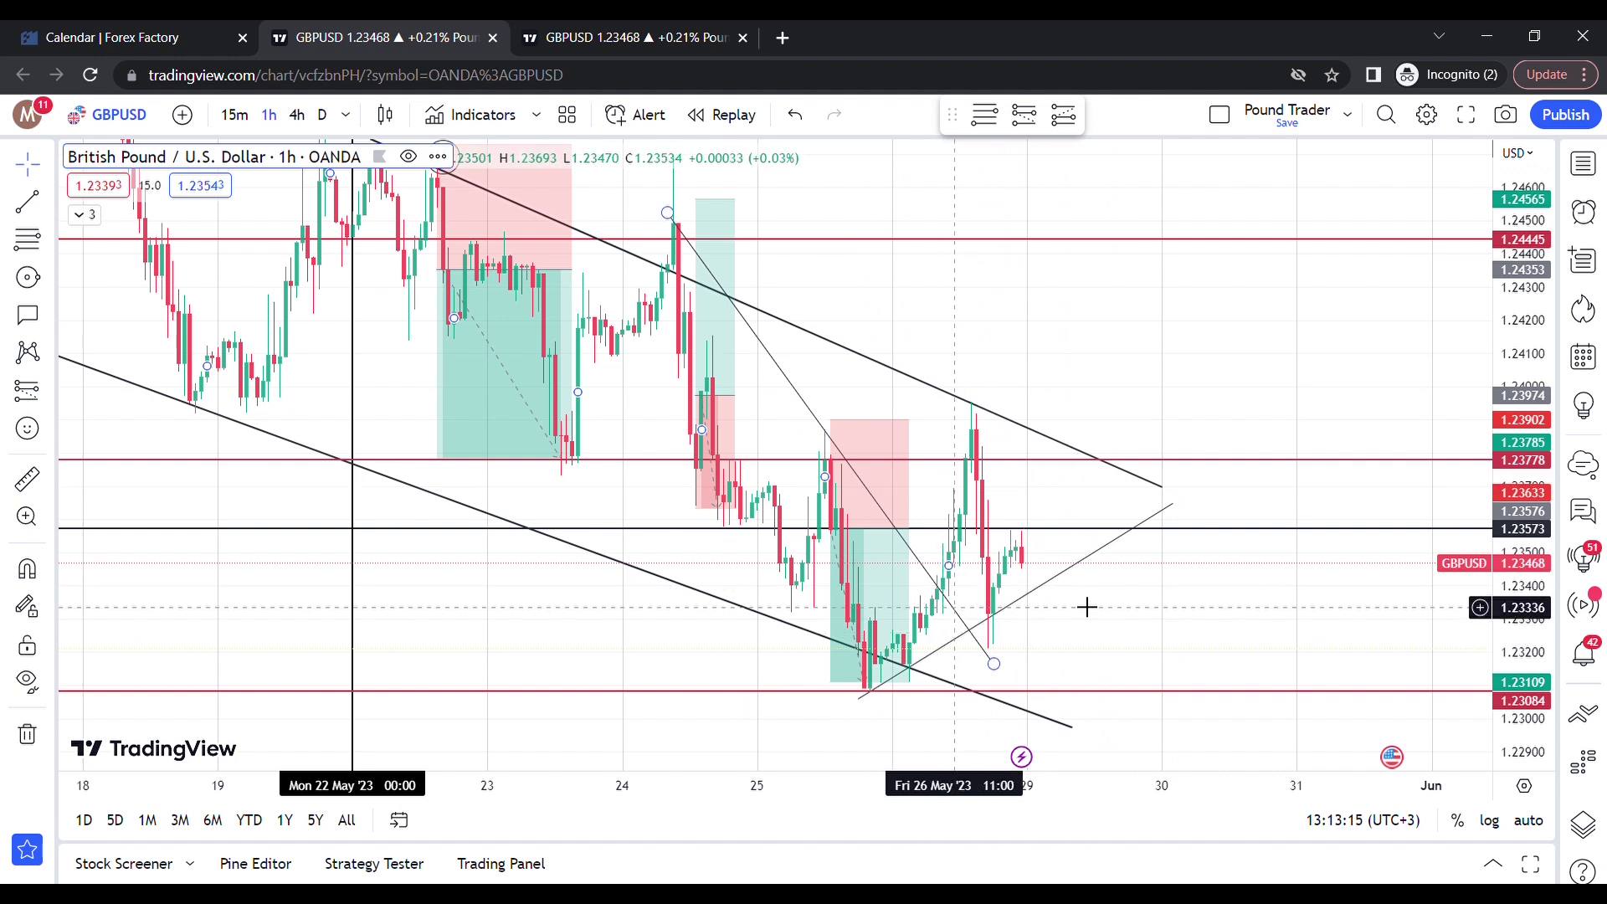
# Delete the short positions near 24 May and 26 May from the 1h chart.
pyautogui.moveTo(1155, 620); pyautogui.dragTo(1233, 664)
pyautogui.moveTo(758, 473)
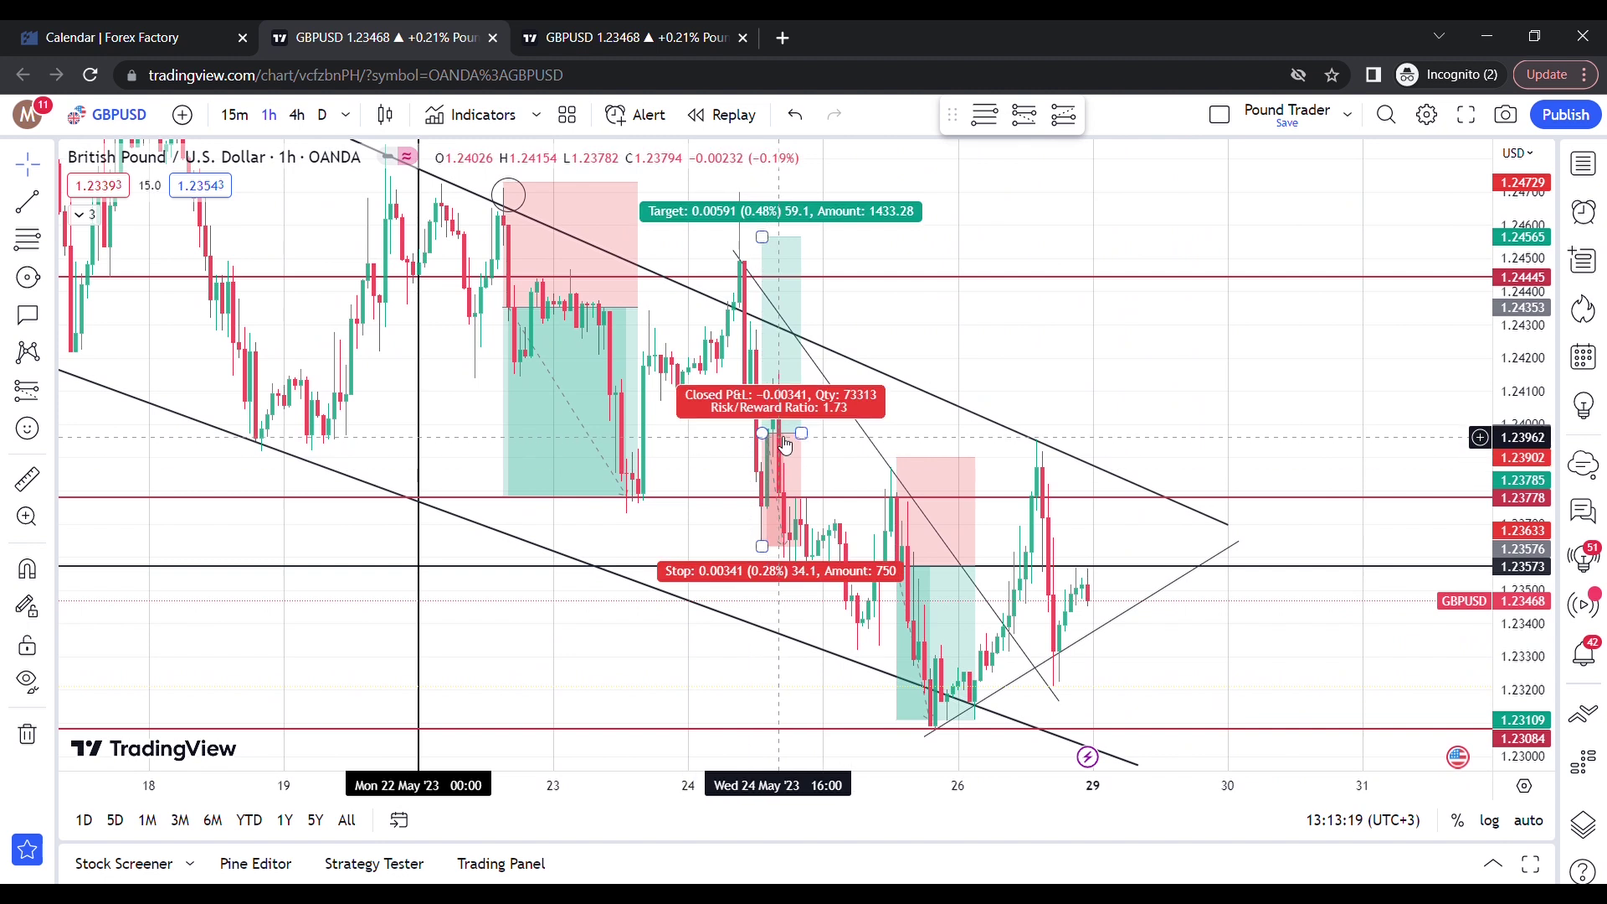
pyautogui.click(783, 445)
pyautogui.press('Delete')
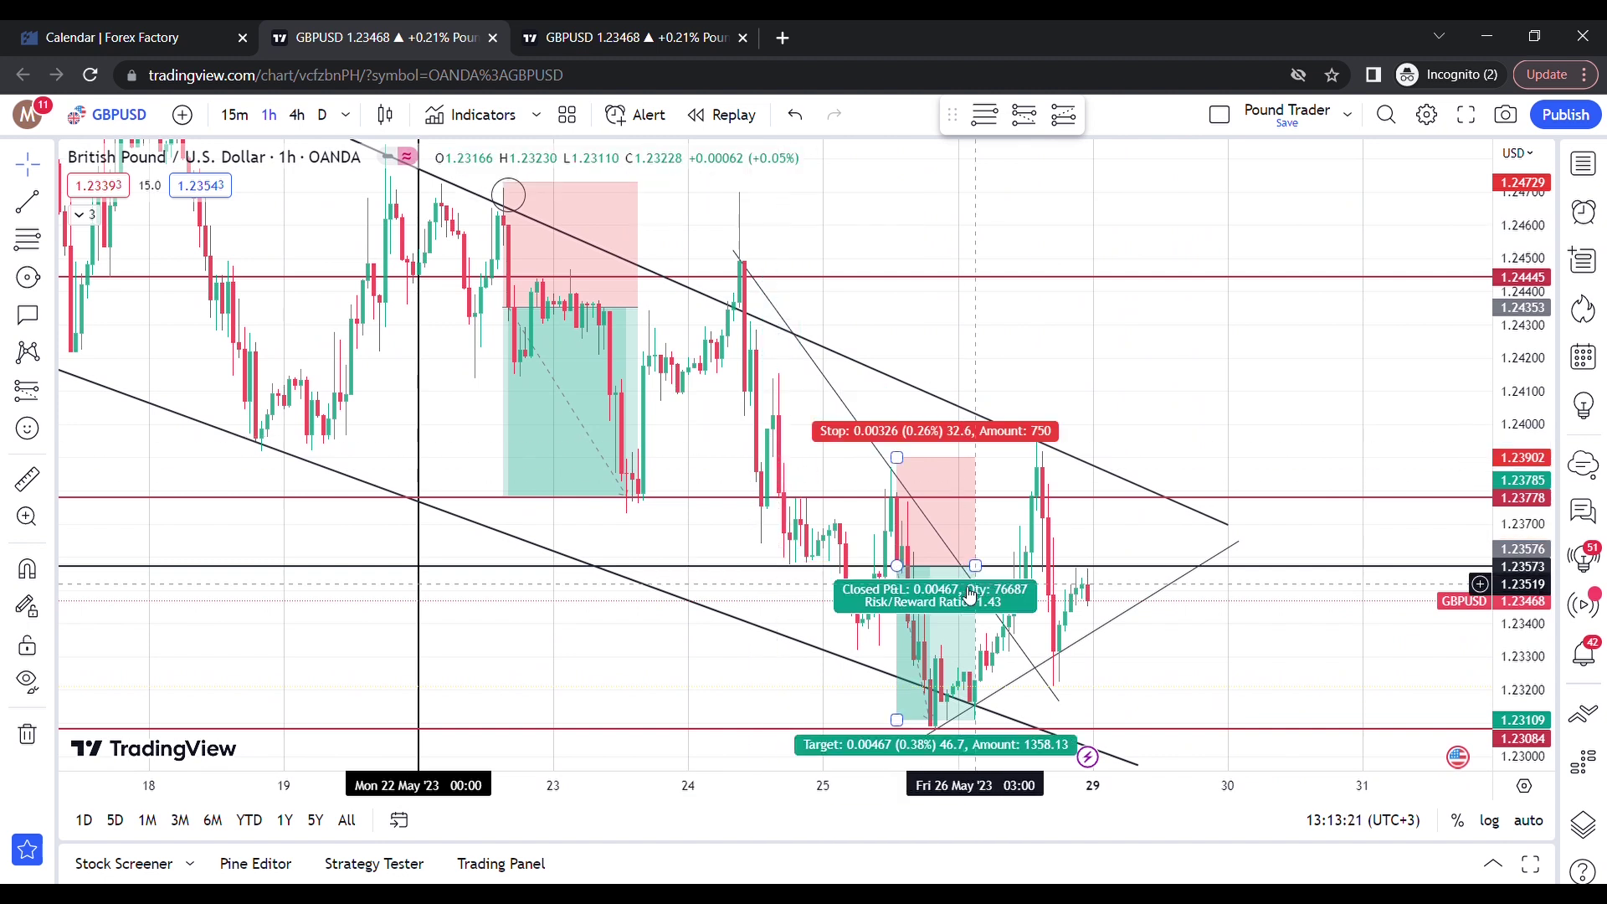
pyautogui.click(962, 594)
pyautogui.press('Delete')
# Select the 22 May short position, then switch to the 4h chart.
pyautogui.moveTo(945, 265); pyautogui.dragTo(987, 395)
pyautogui.moveTo(676, 456)
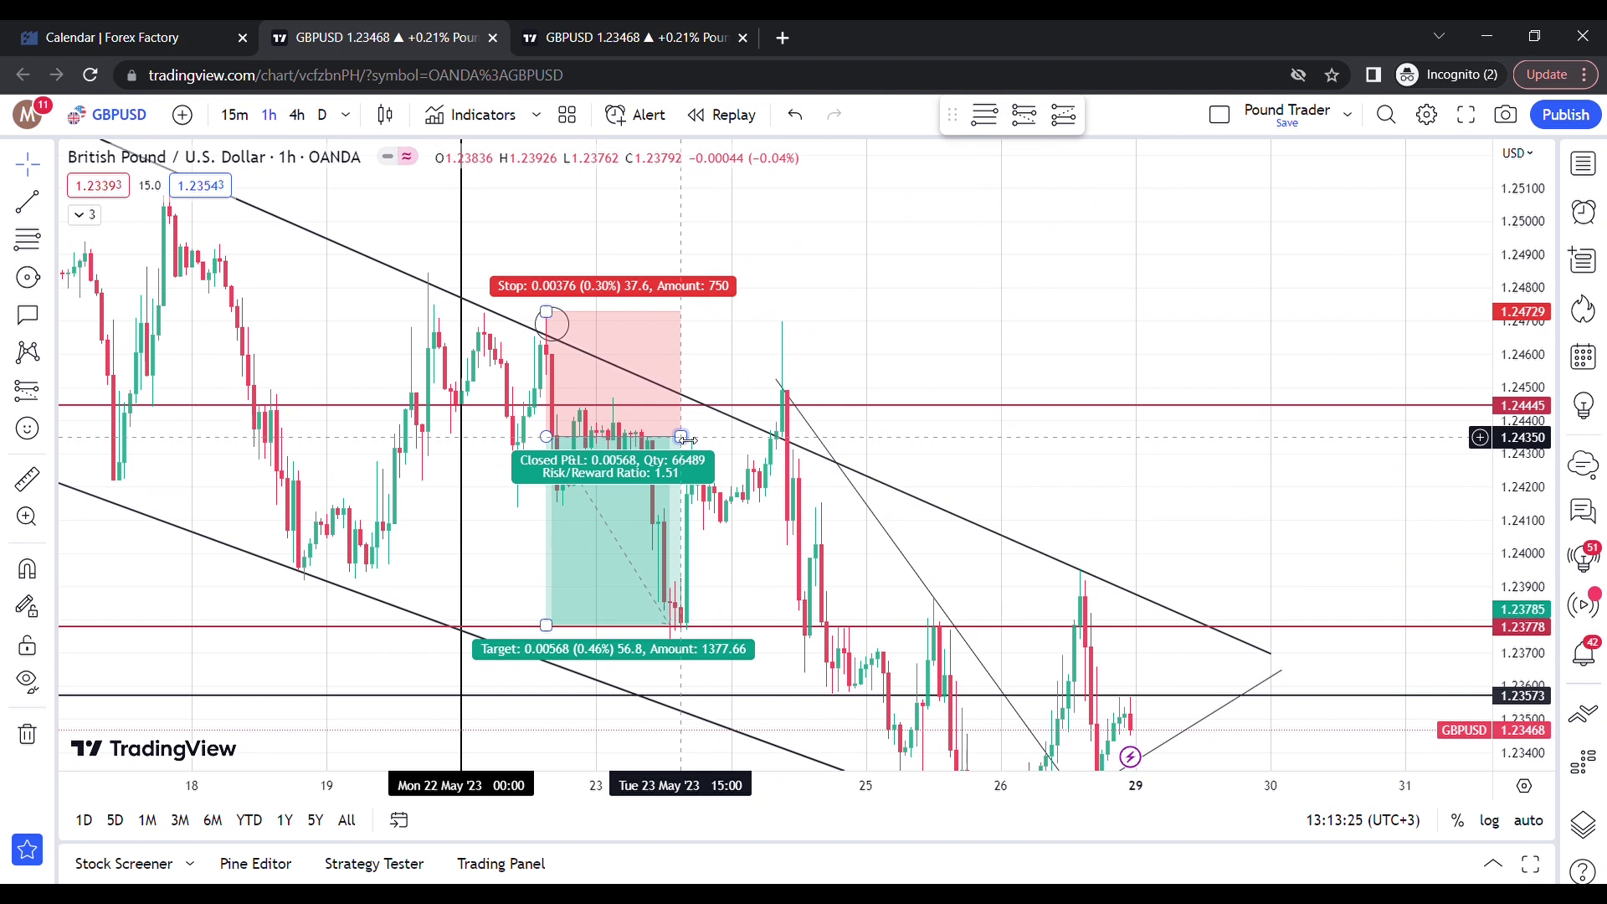
pyautogui.click(686, 439)
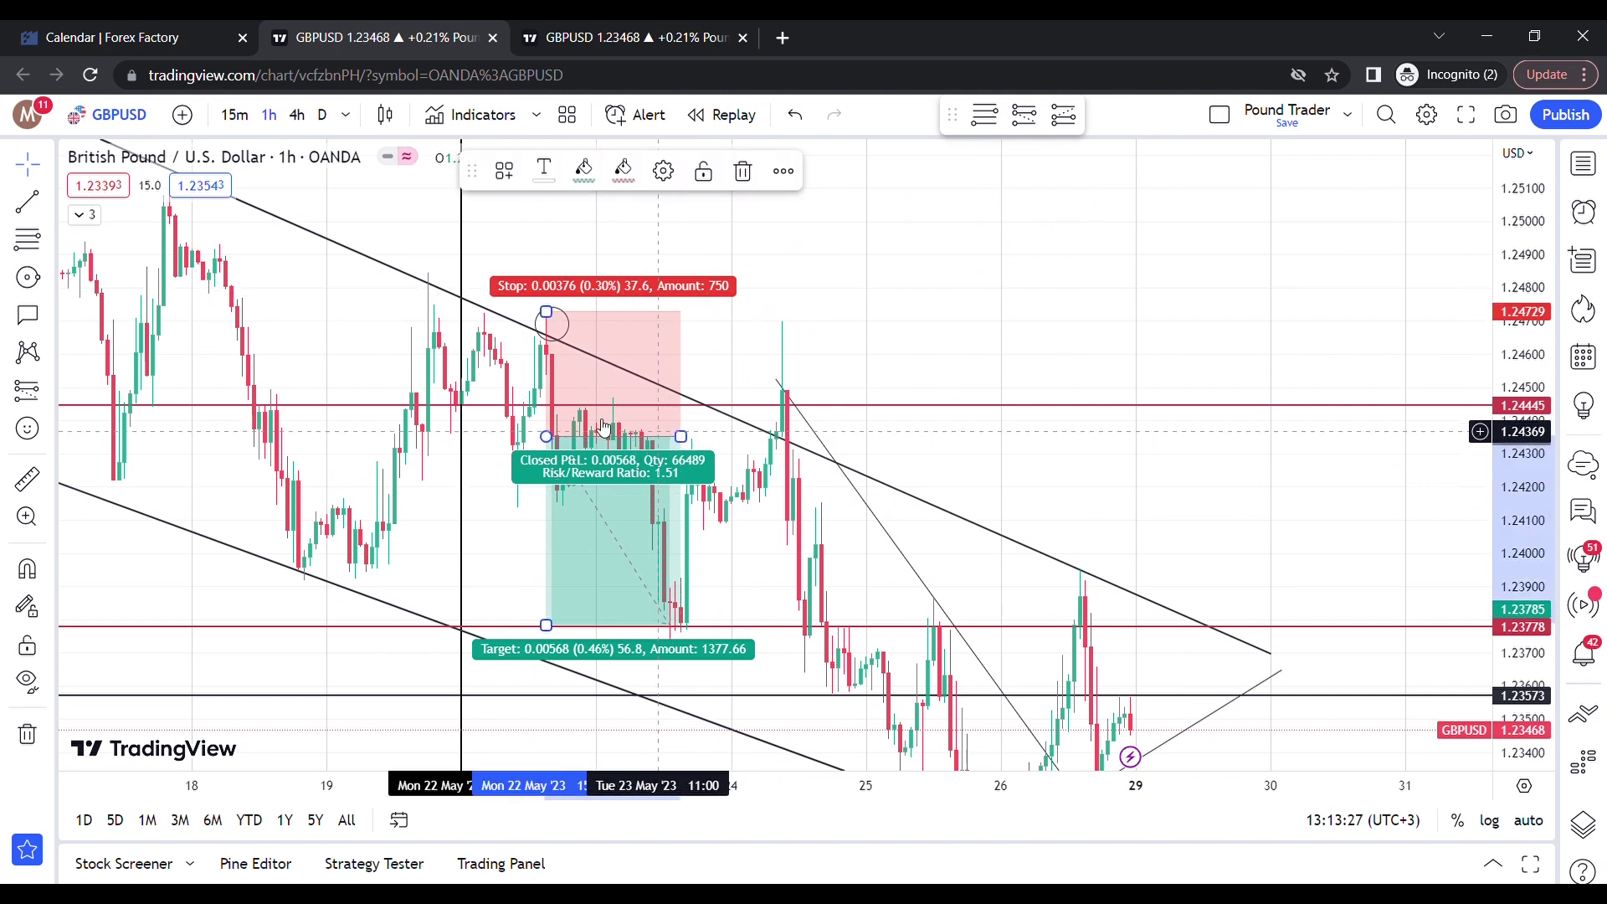
pyautogui.click(636, 37)
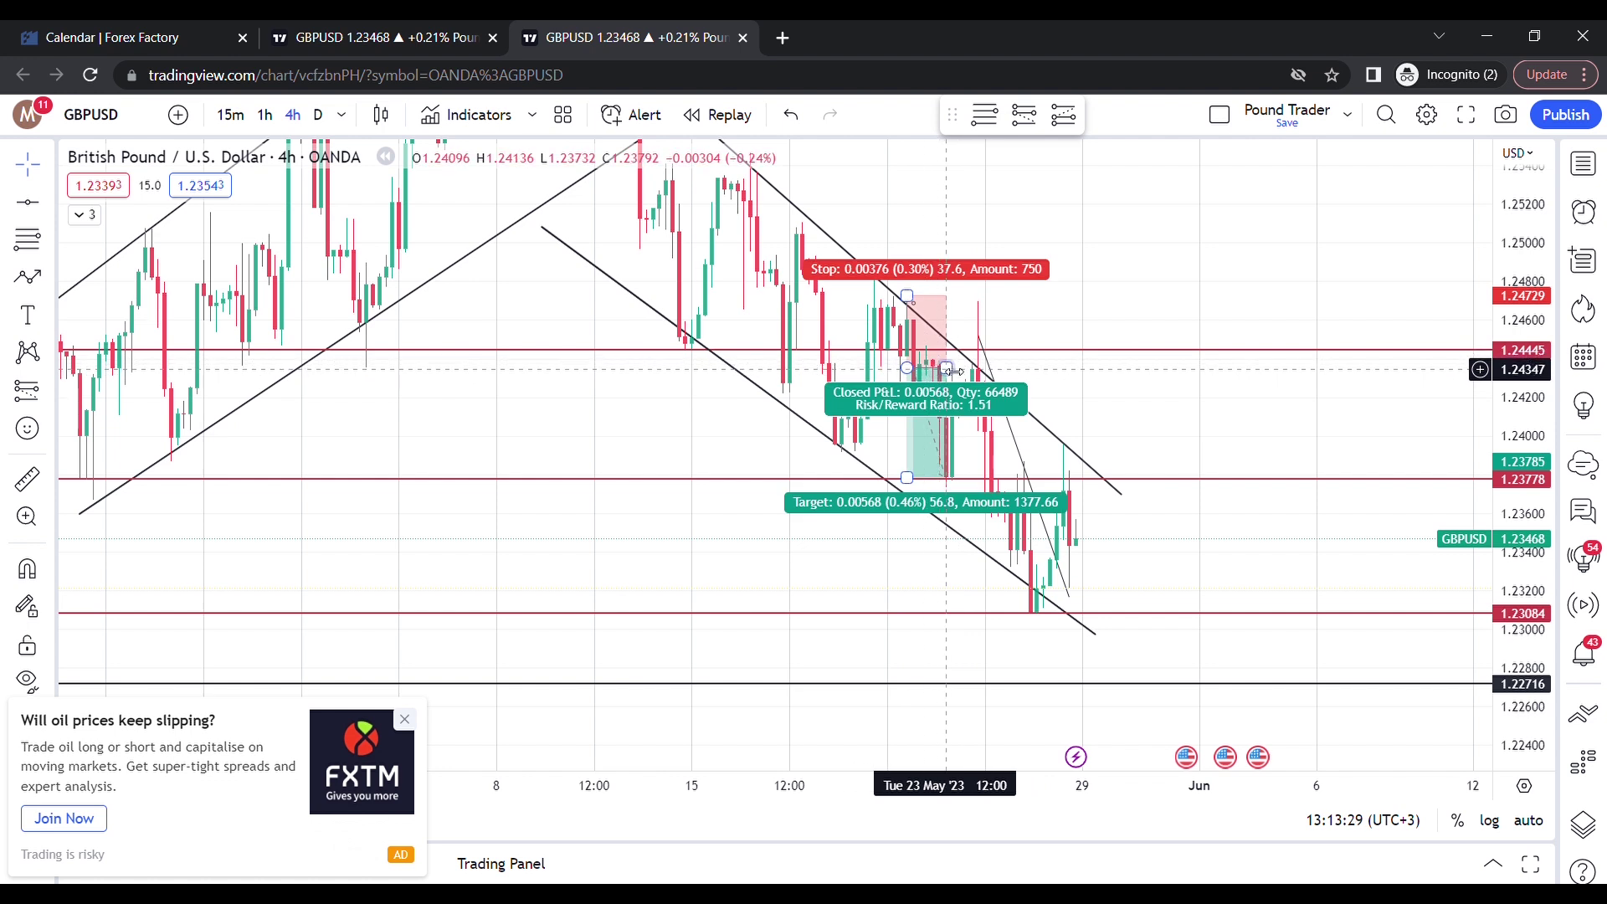
# Extend the 4h short position right and lower its target to 1.23598 for 2.01 risk/reward.
pyautogui.moveTo(947, 368); pyautogui.dragTo(1056, 368)
pyautogui.moveTo(907, 478); pyautogui.dragTo(924, 523)
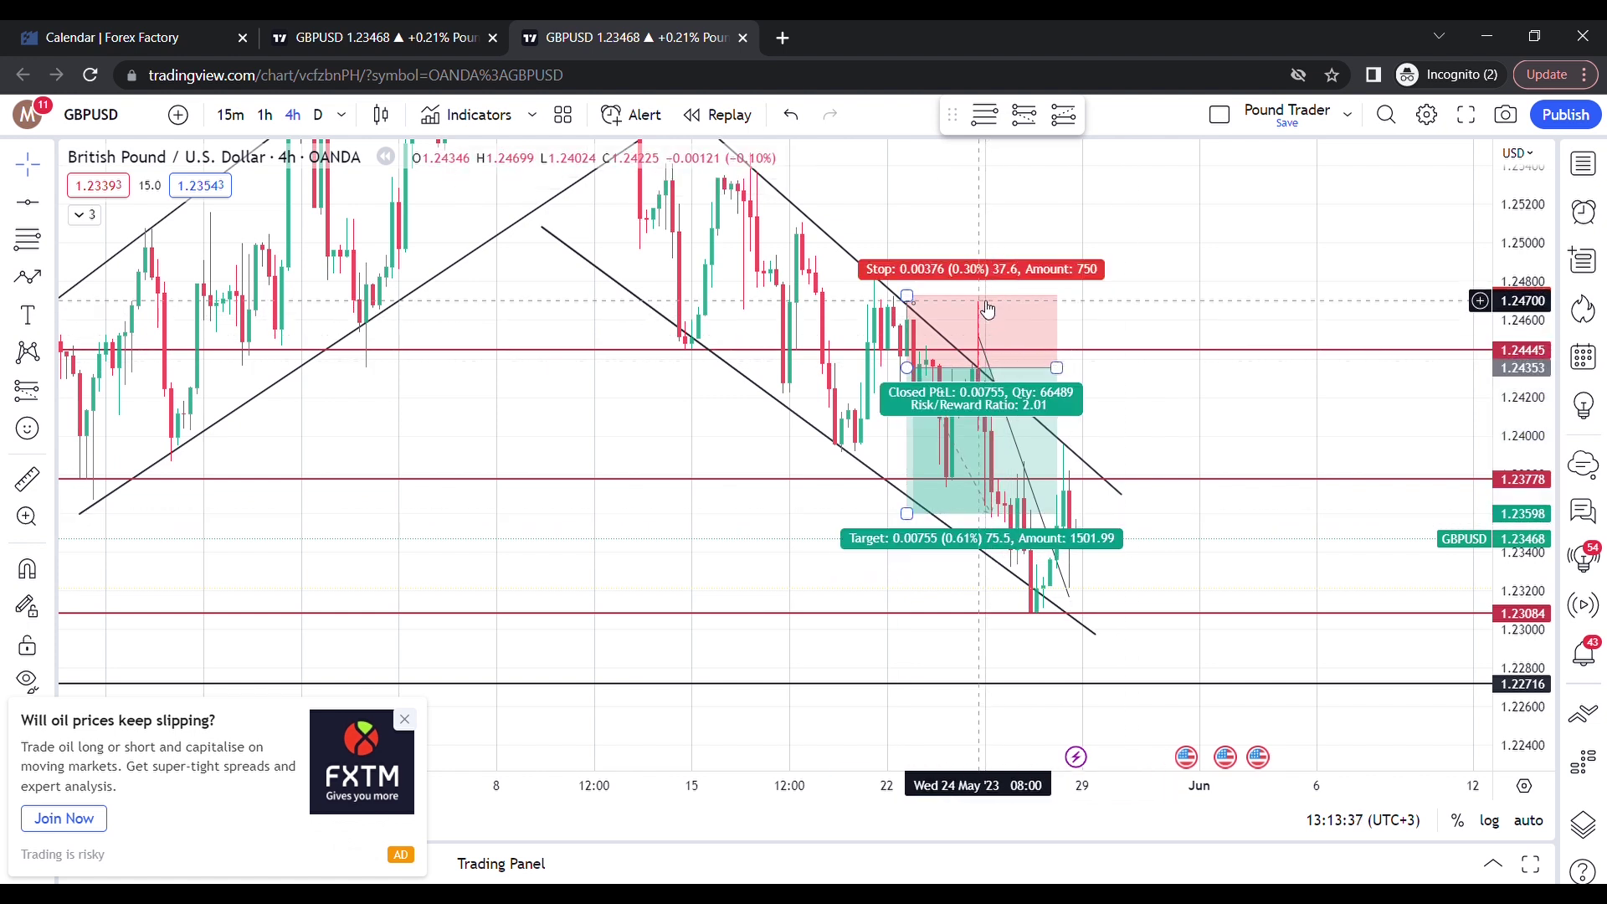
pyautogui.moveTo(1298, 298); pyautogui.dragTo(1248, 330)
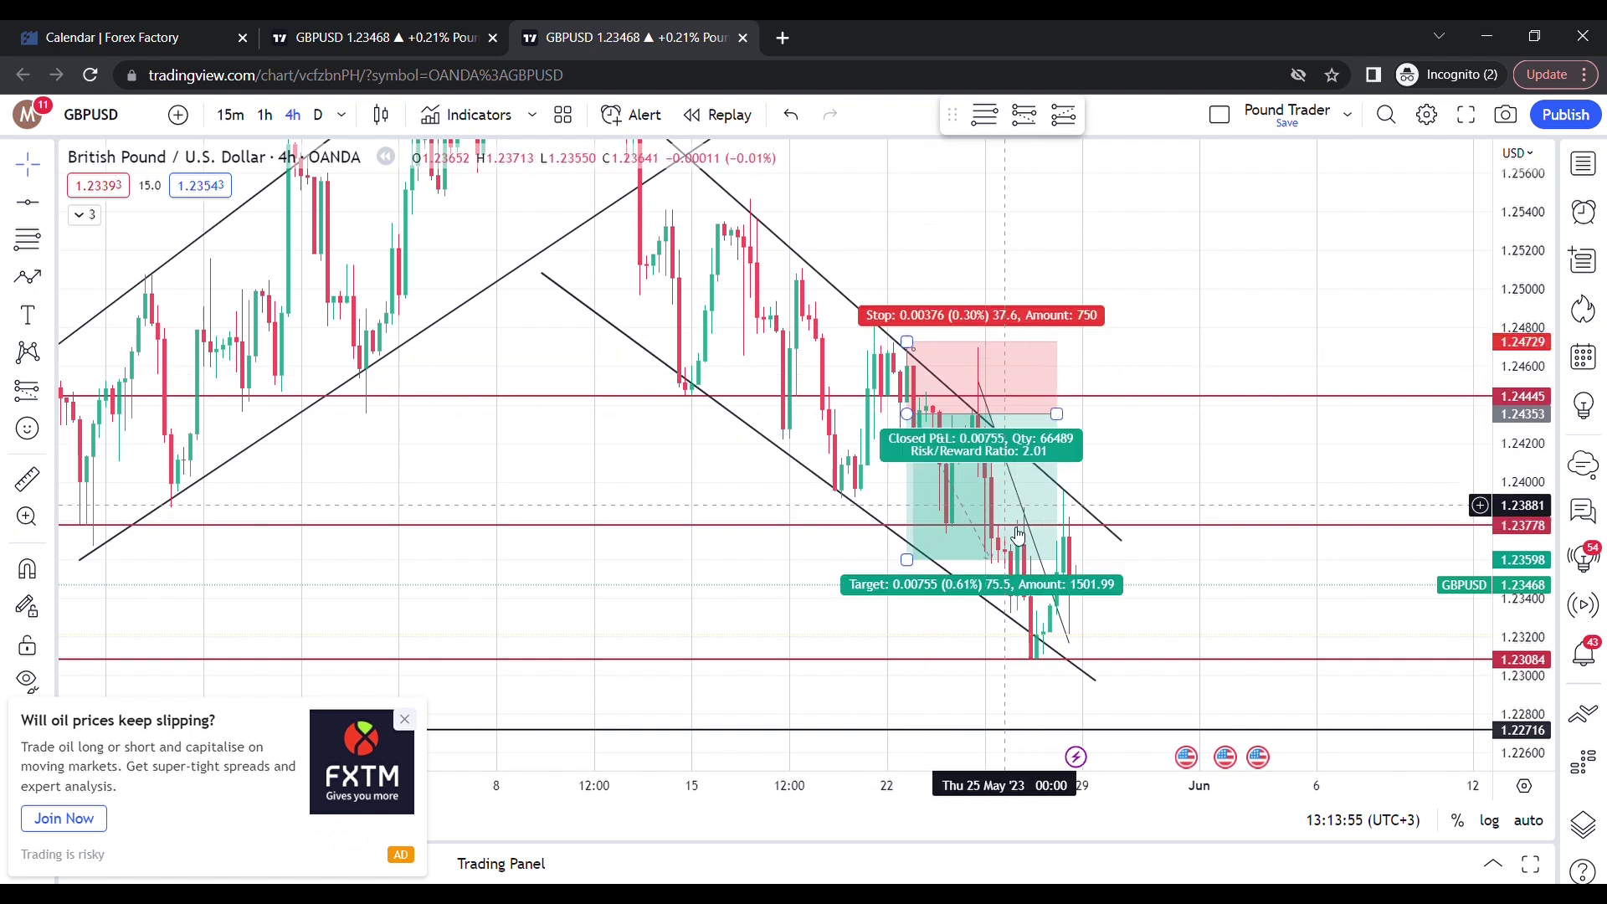
# On the 1h chart, shorten the 22 May short position so it ends earlier.
pyautogui.click(350, 40)
pyautogui.moveTo(1200, 351); pyautogui.dragTo(1273, 412)
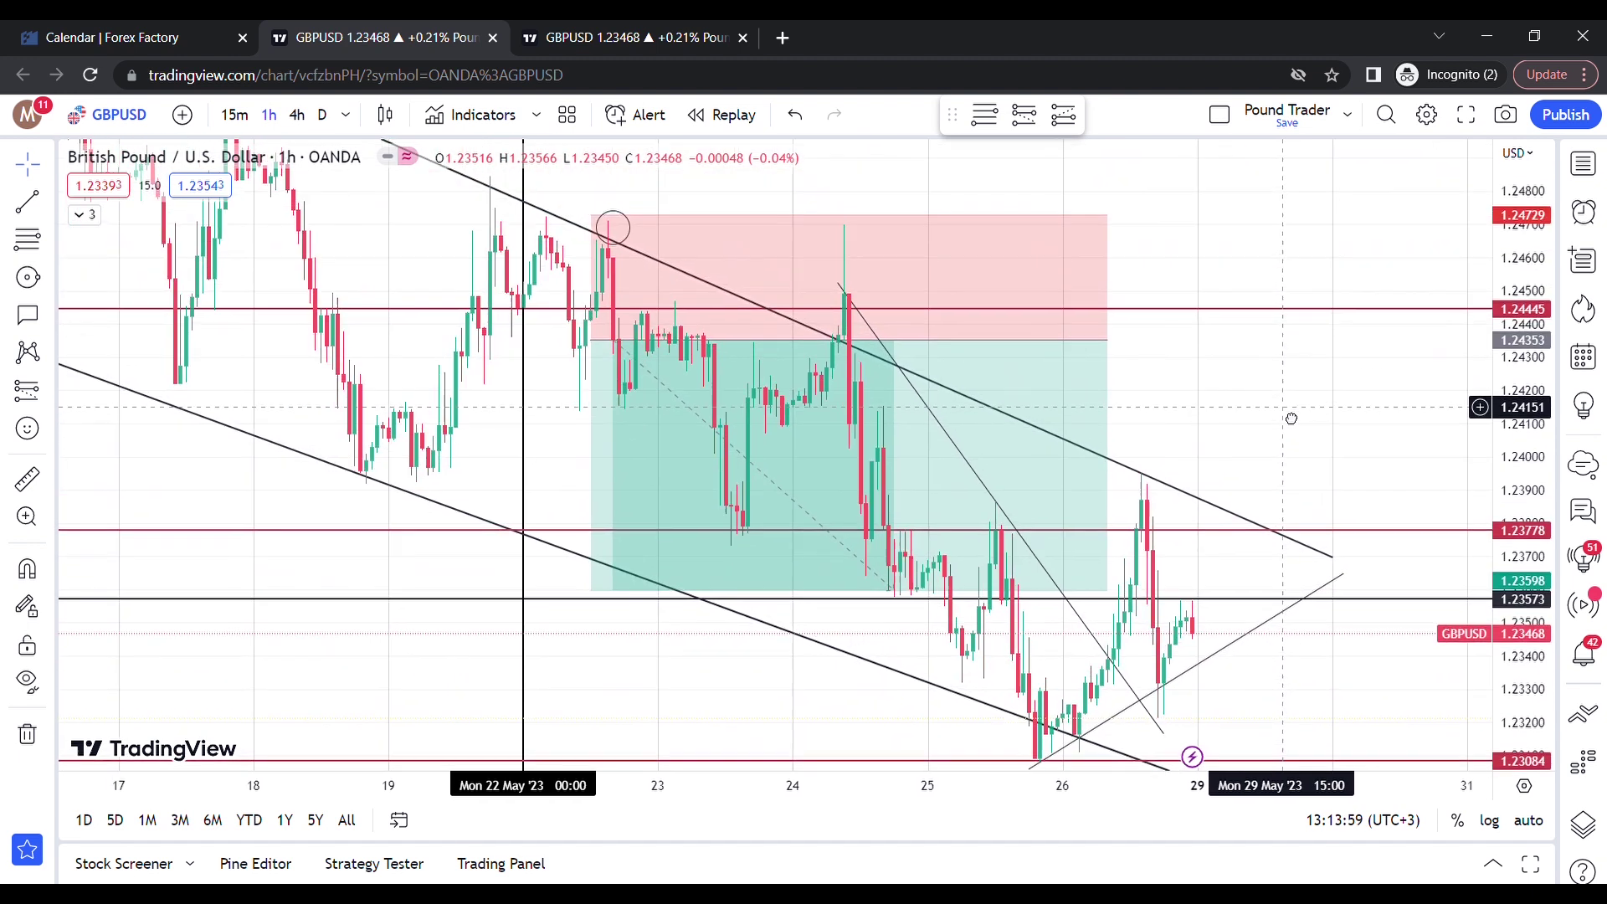
pyautogui.click(1106, 342)
pyautogui.moveTo(1107, 342); pyautogui.dragTo(871, 341)
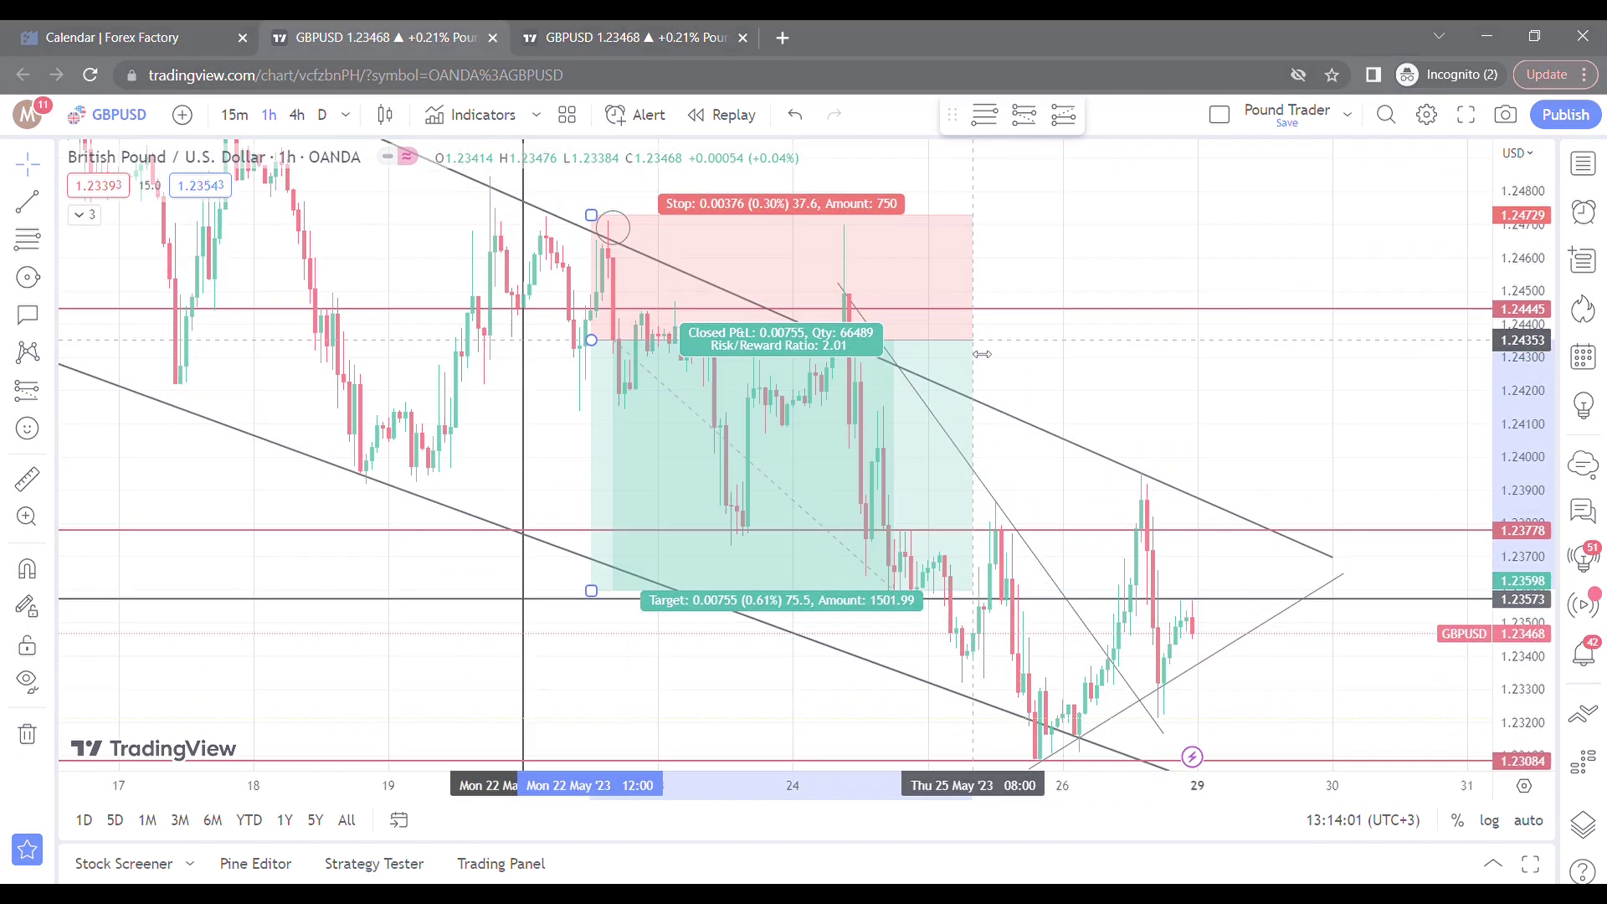